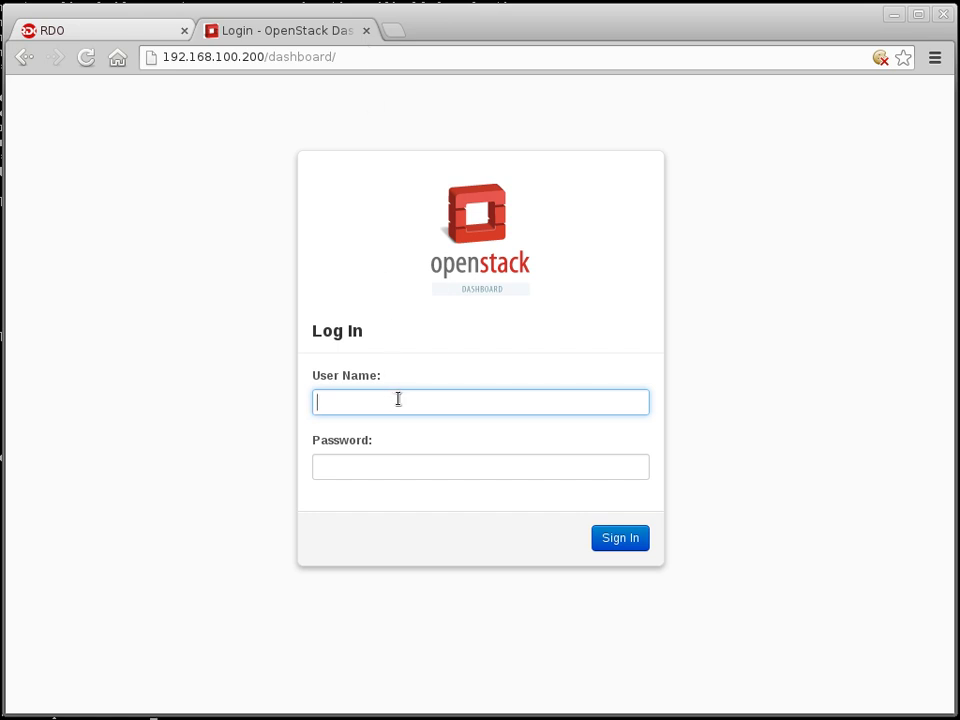
Enter admin as the login user name and print keystonerc_admin in the console to reveal the admin password
type("admin")
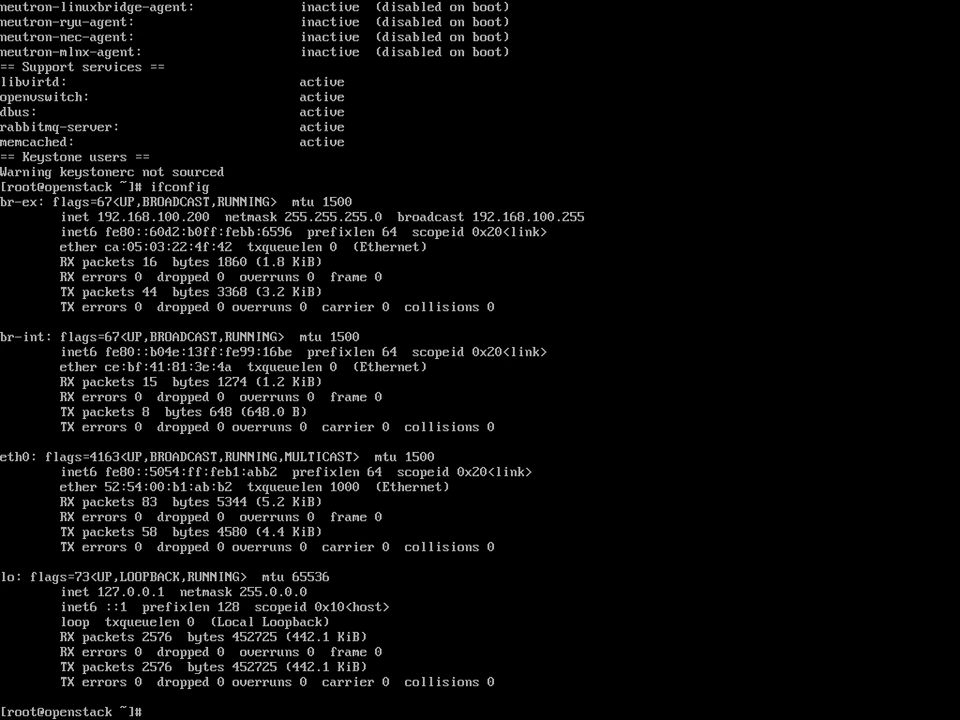
type("cat keystonerc_admin")
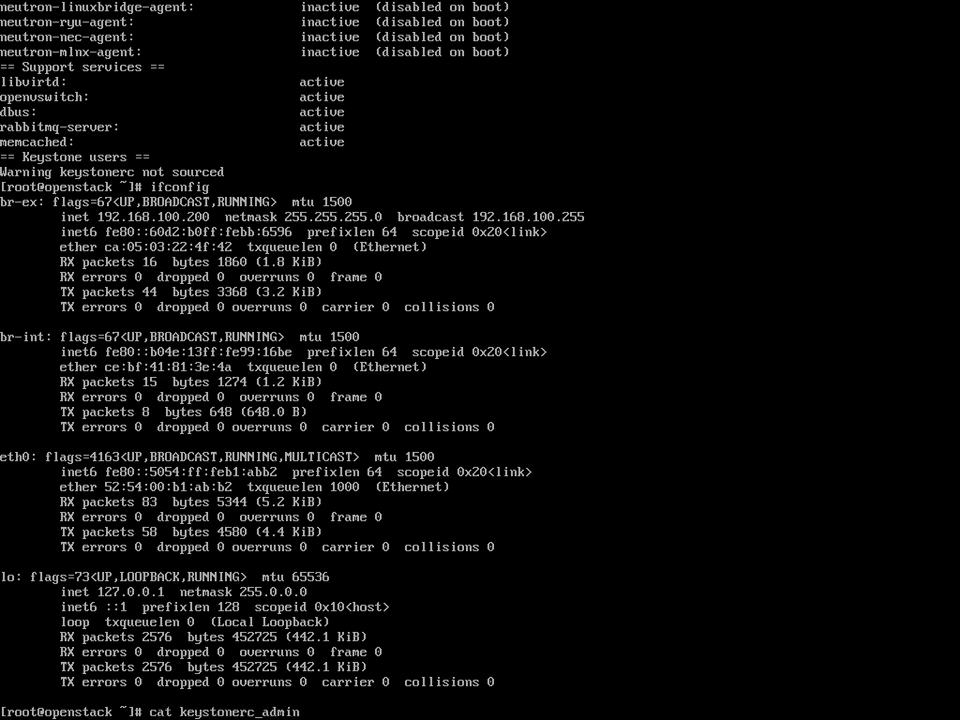
key("Return")
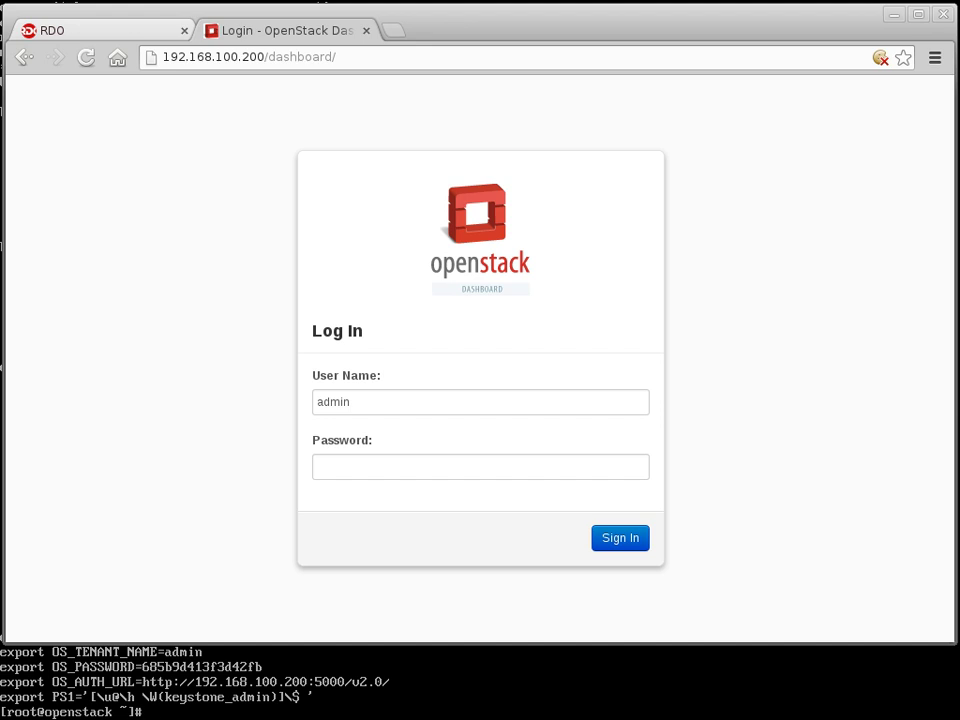
Sign in to the dashboard as admin using the OS_PASSWORD value from keystonerc_admin
key("BackSpace")
left_click(462, 466)
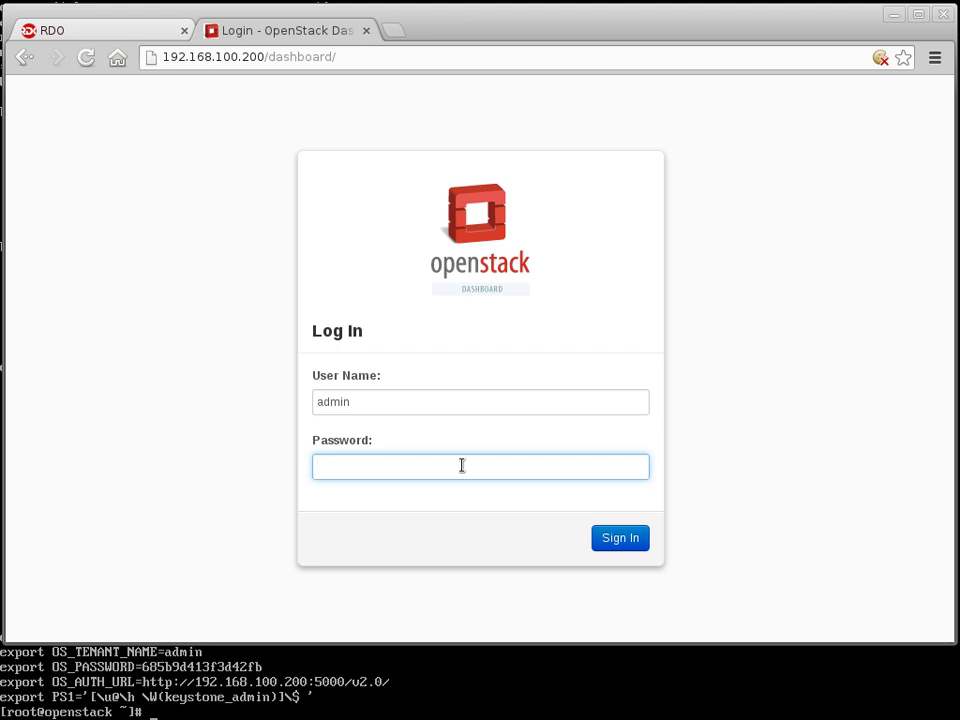
key("Return")
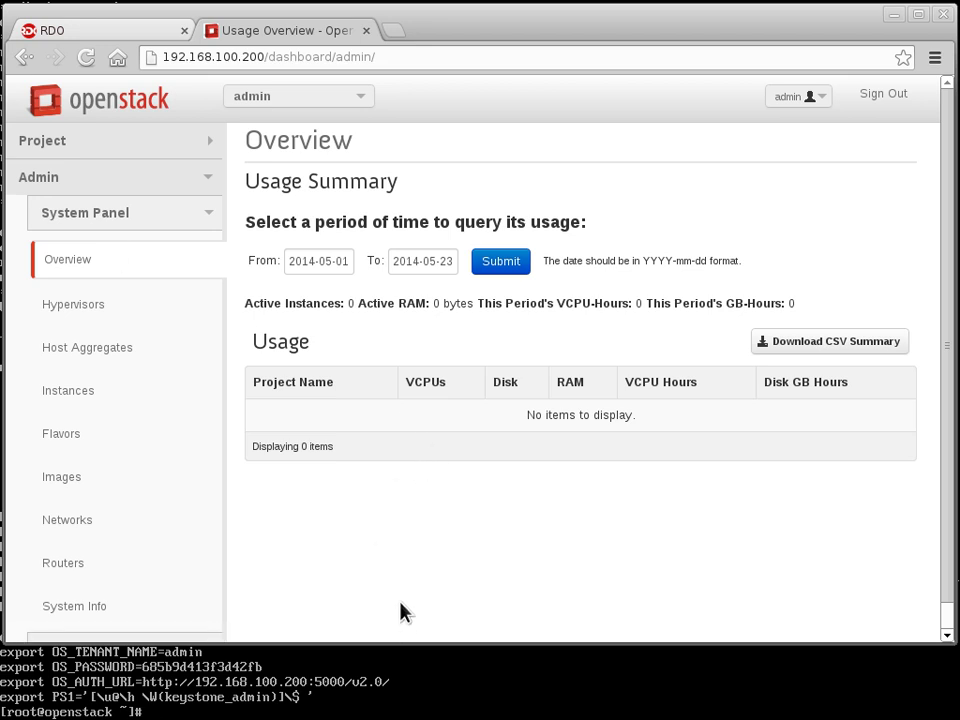
Enlarge the browser window, look over Admin > Hypervisors, then open the admin Networks list
mouse_move(403, 641)
left_mouse_down()
mouse_move(403, 672)
mouse_move(401, 649)
mouse_move(400, 662)
left_mouse_up()
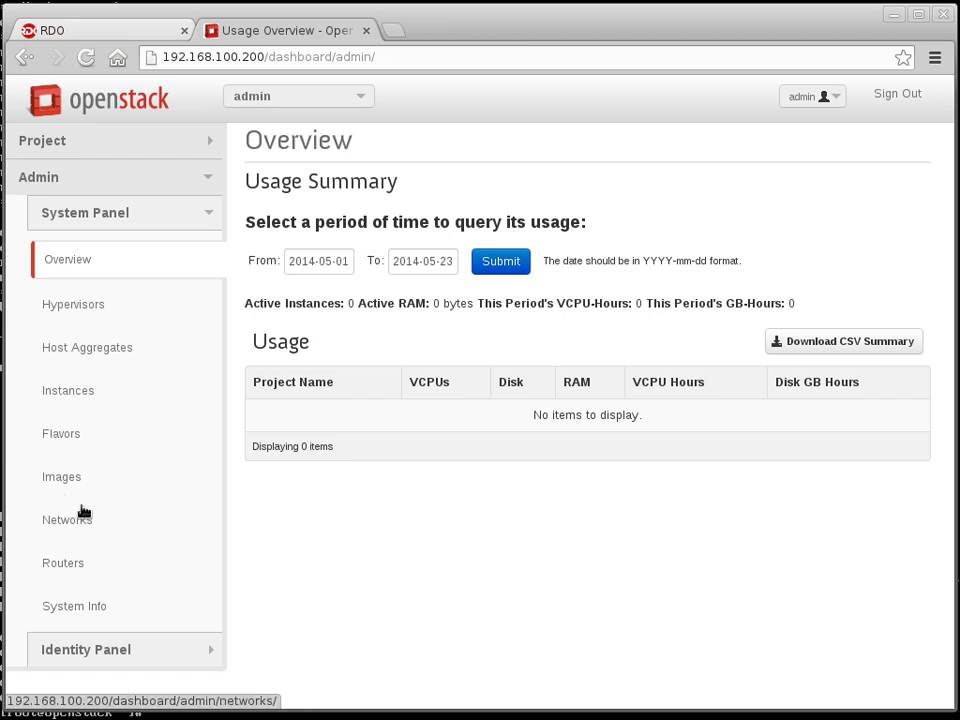
left_click(79, 304)
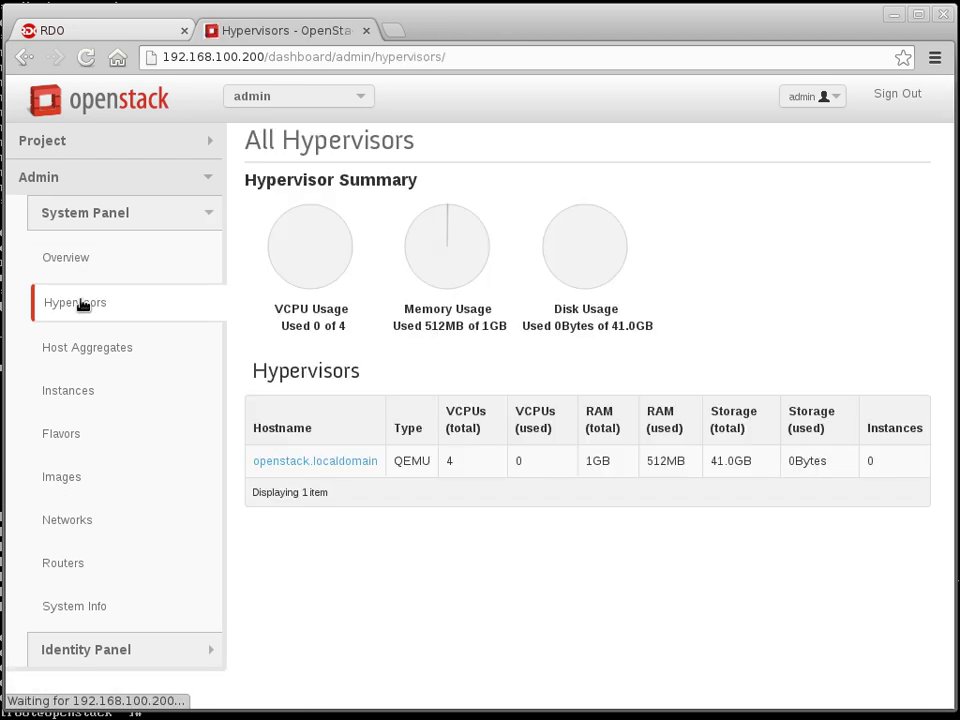
left_click(42, 144)
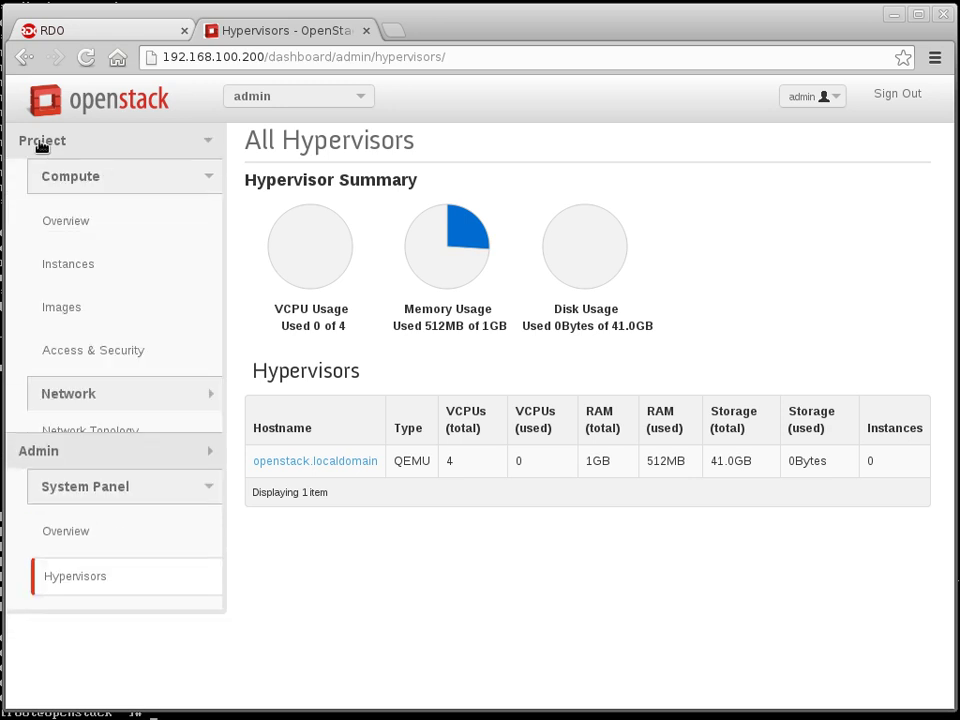
left_click(62, 445)
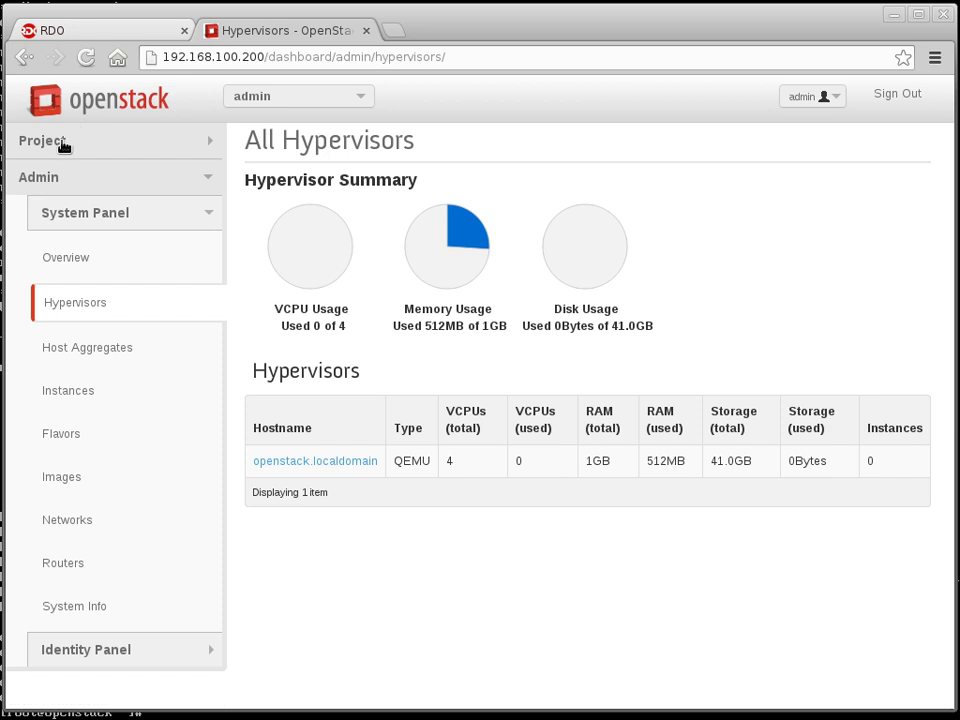
left_click(82, 528)
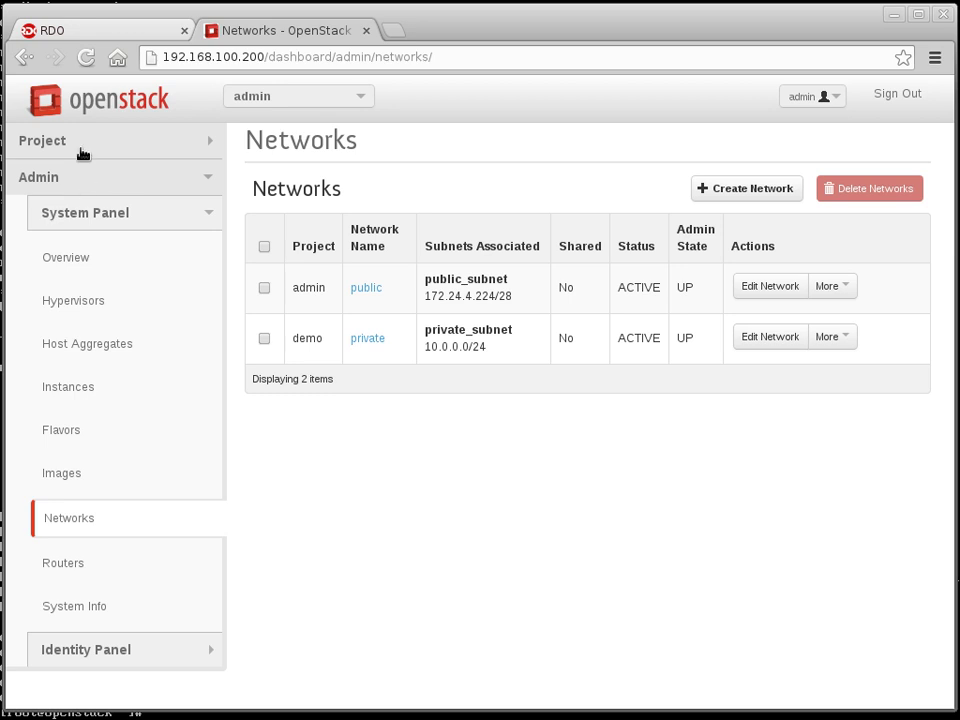
Delete router1 from the Routers list
left_click(70, 563)
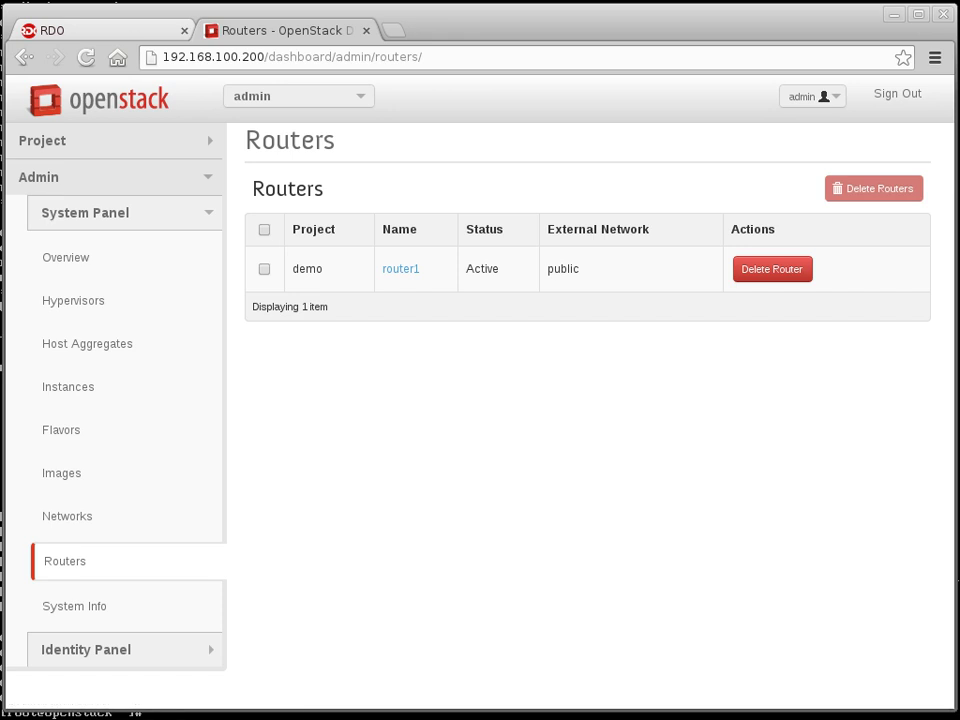
left_click(264, 230)
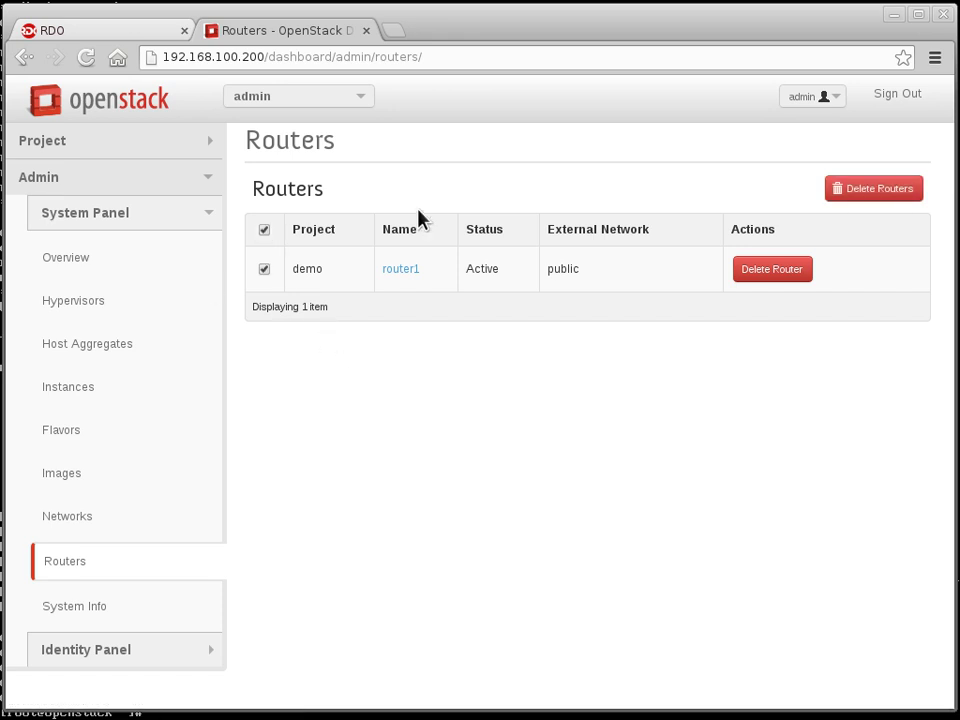
left_click(868, 195)
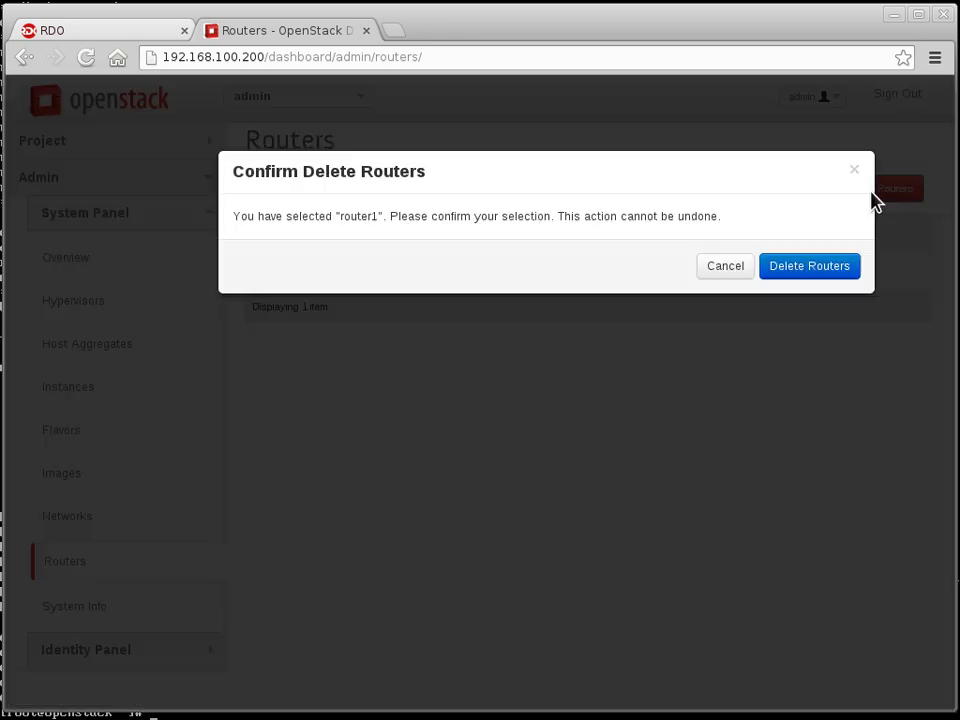
left_click(835, 276)
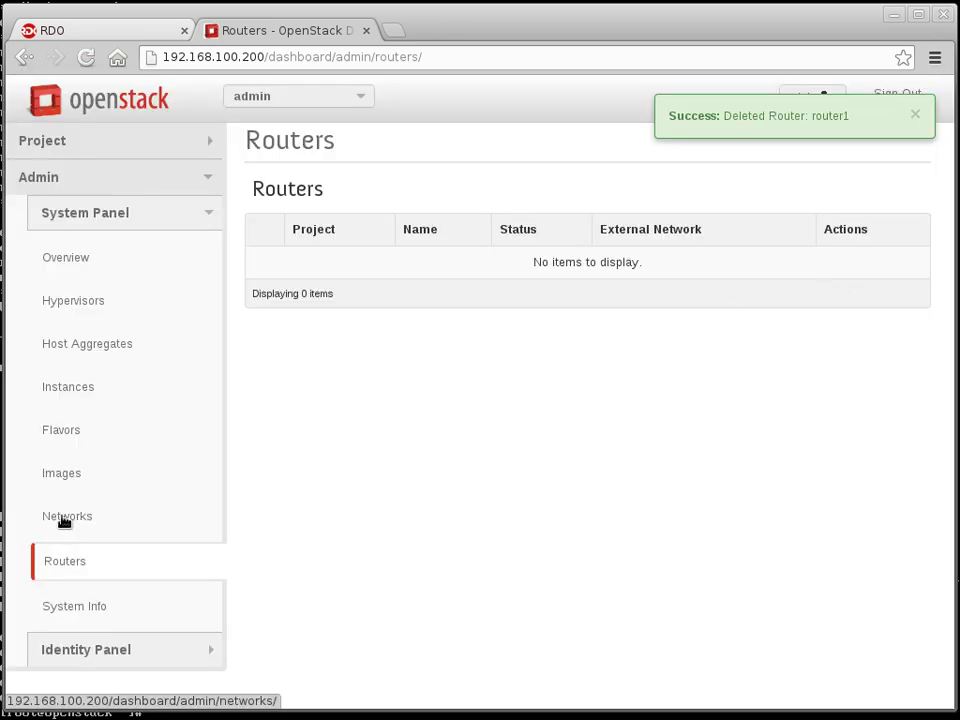
Delete both the public and private networks, then verify the routers list is empty
left_click(63, 519)
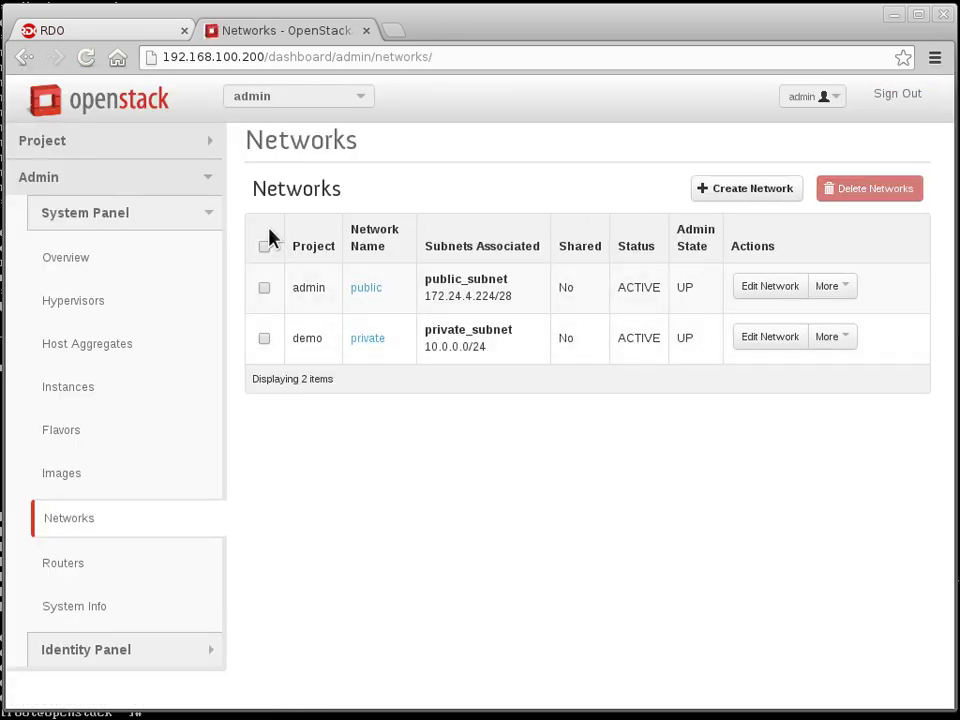
left_click(265, 246)
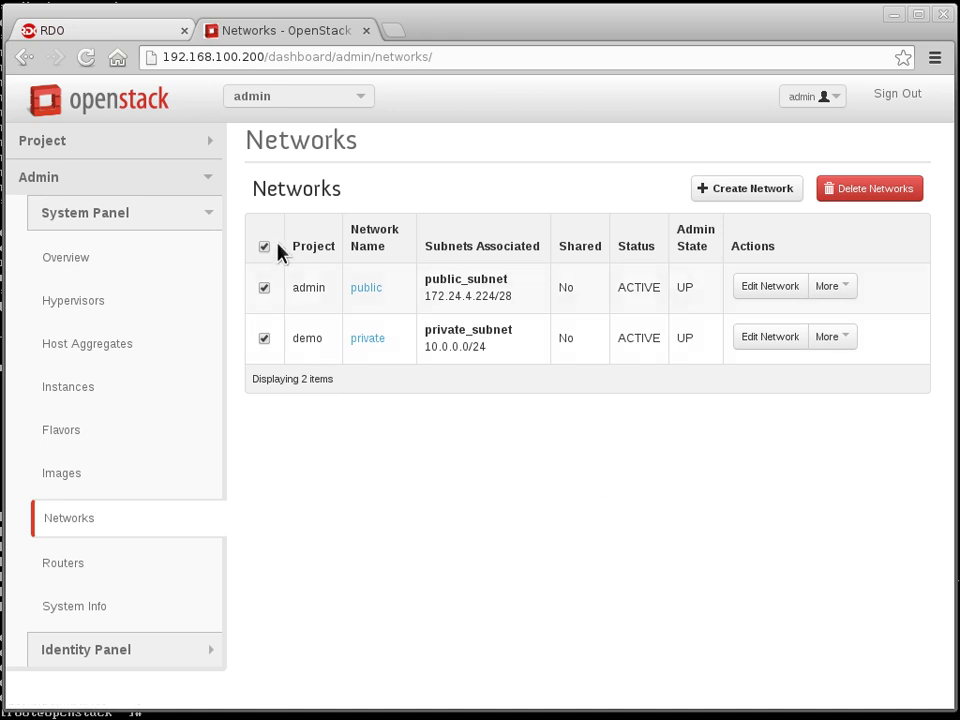
left_click(872, 190)
left_click(801, 265)
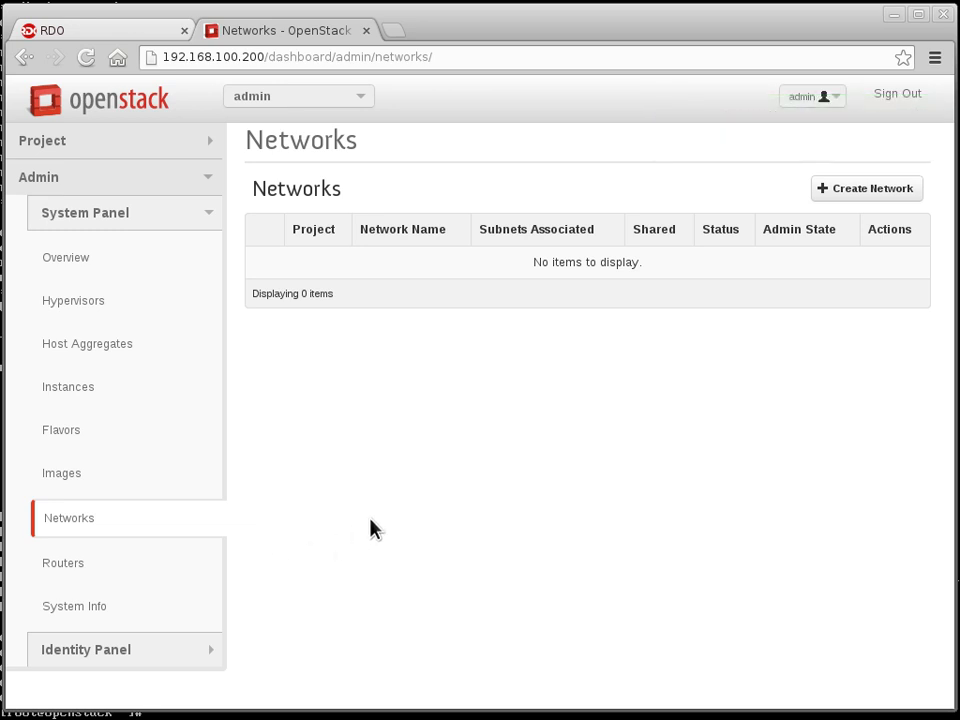
left_click(79, 564)
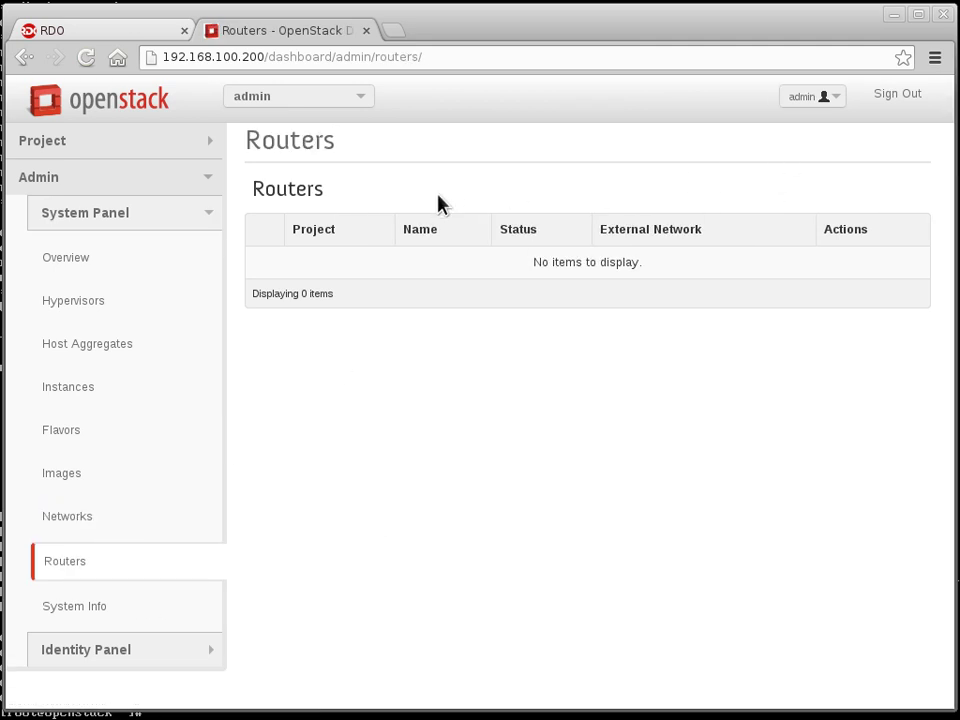
left_click(70, 526)
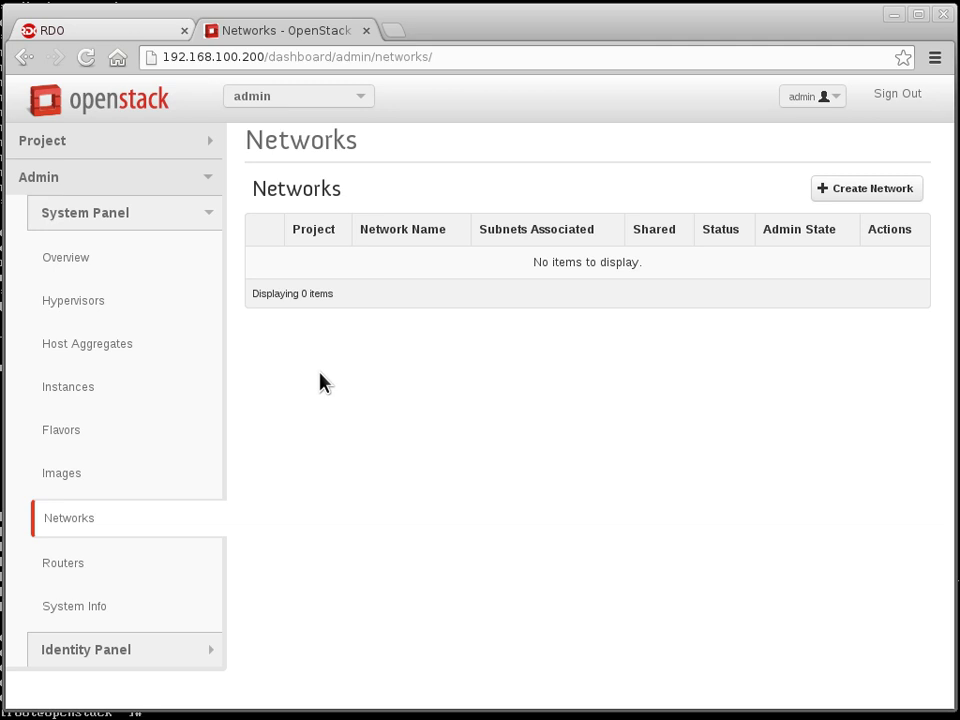
Create an external network named public owned by the admin project
left_click(847, 192)
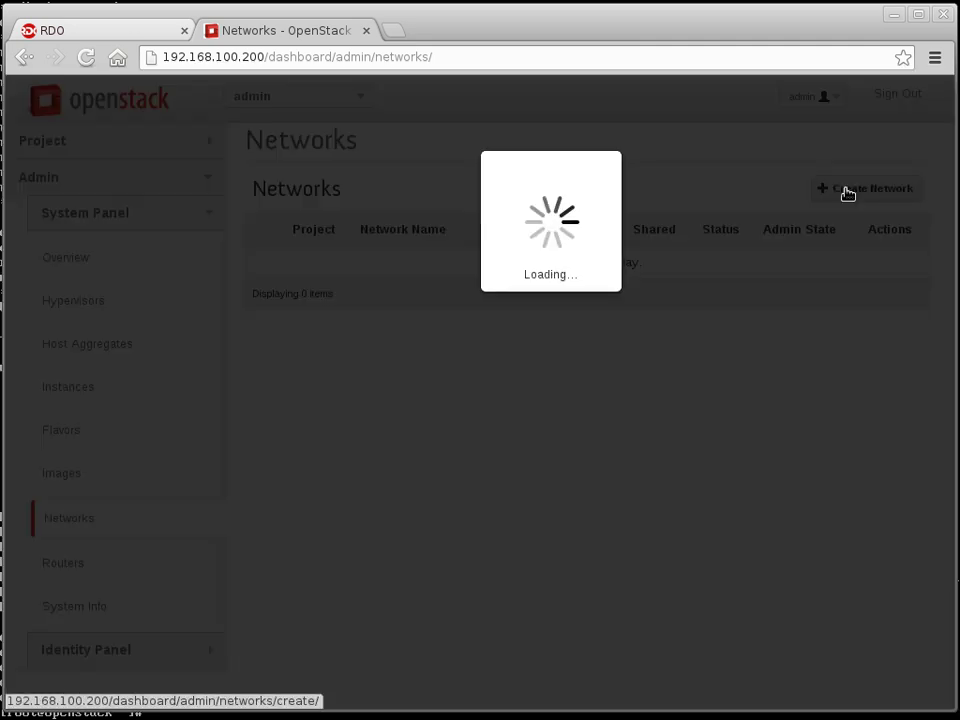
type("public")
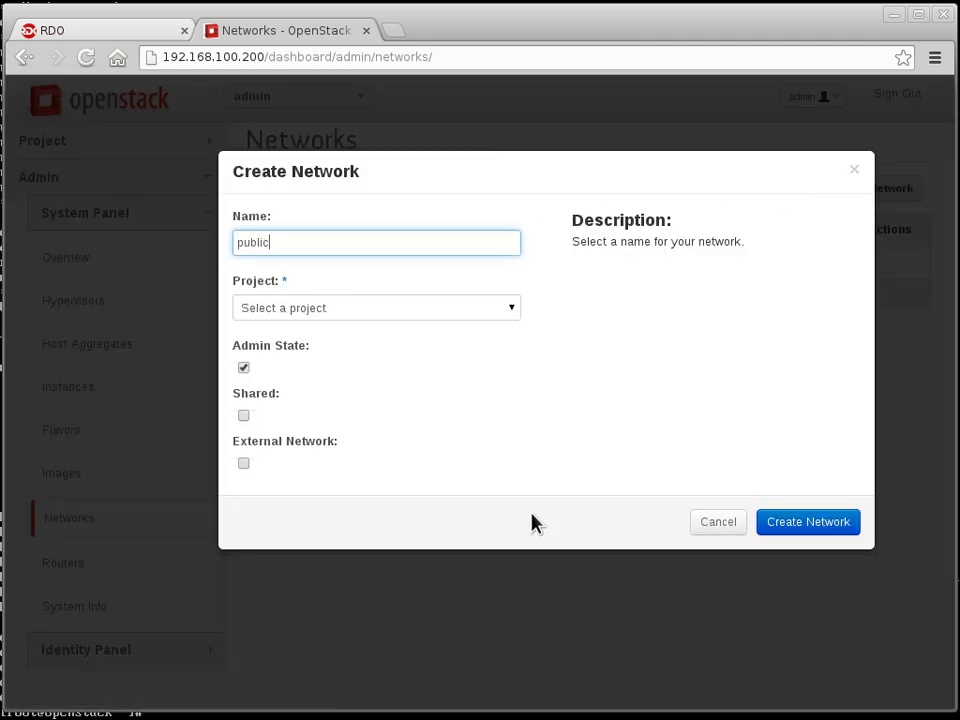
left_click(290, 310)
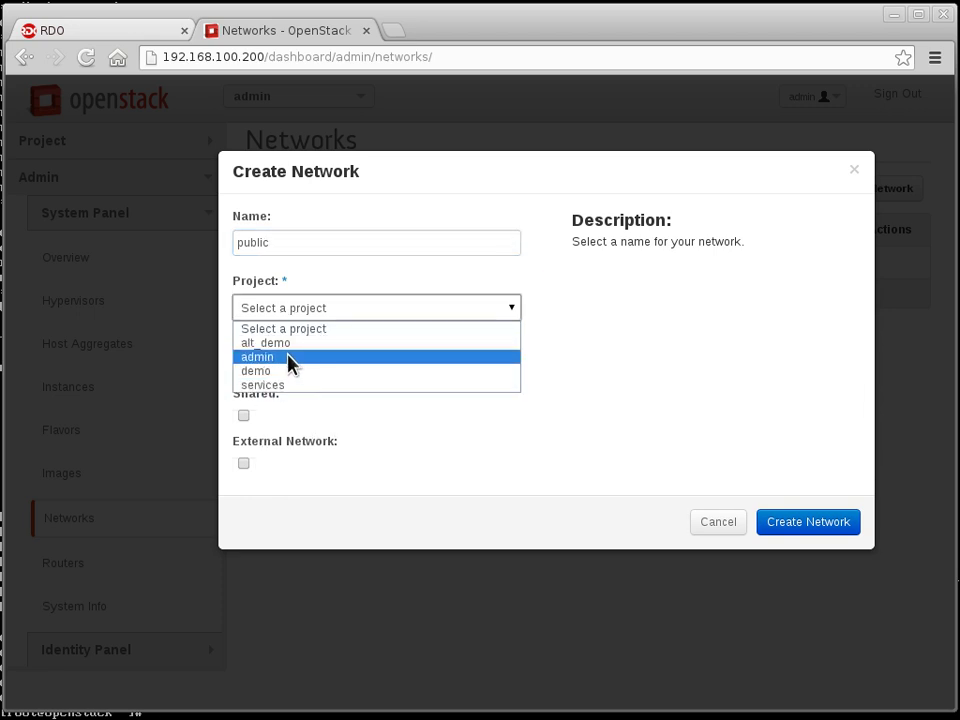
left_click(288, 358)
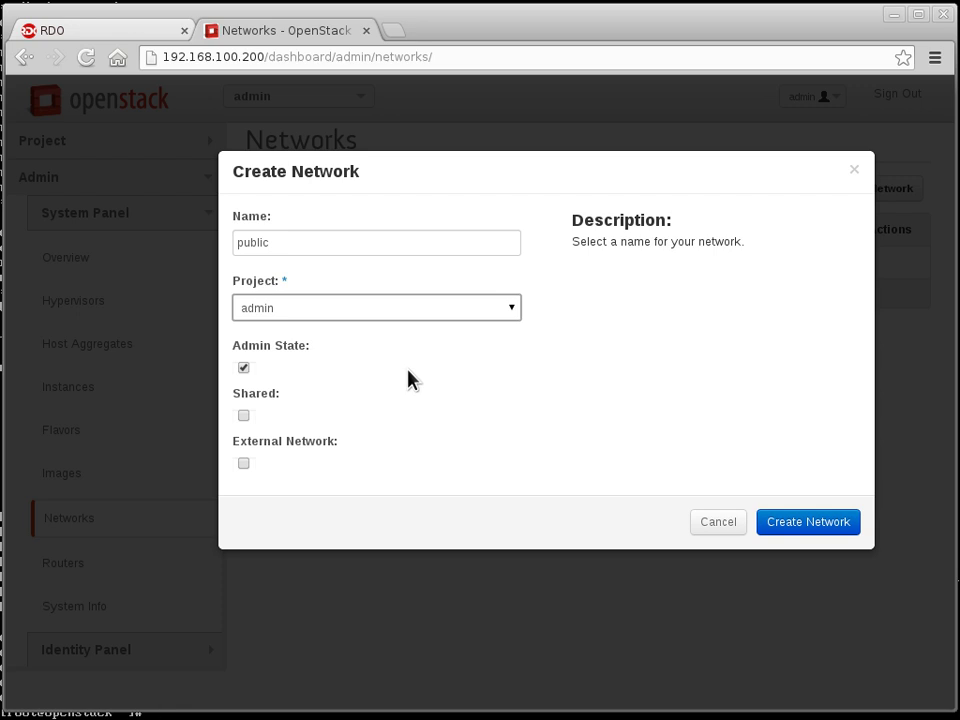
left_click(243, 464)
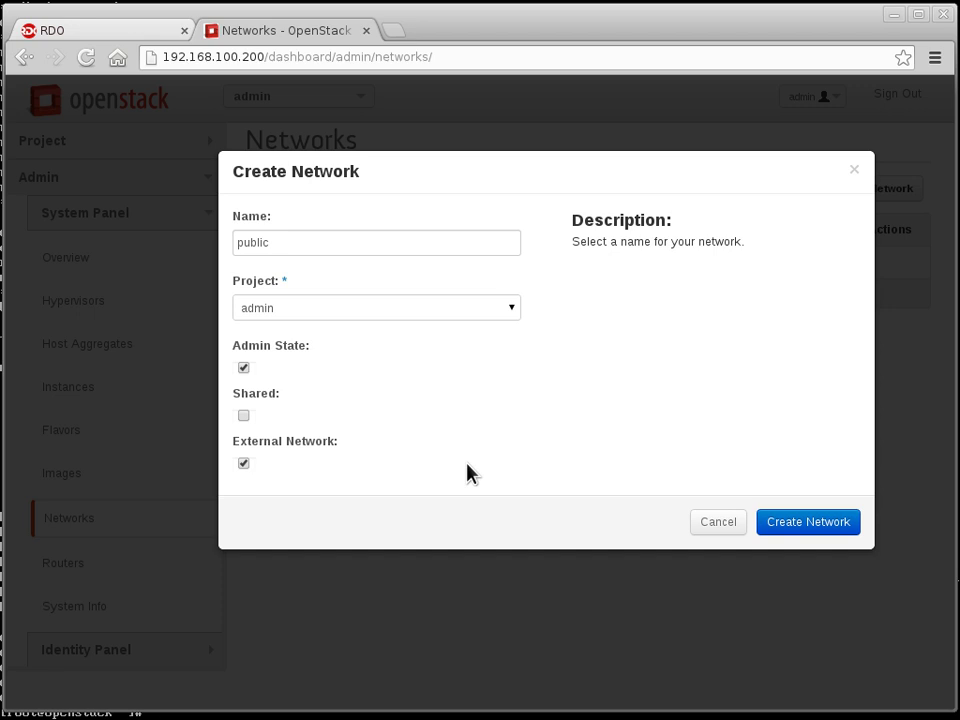
left_click(814, 522)
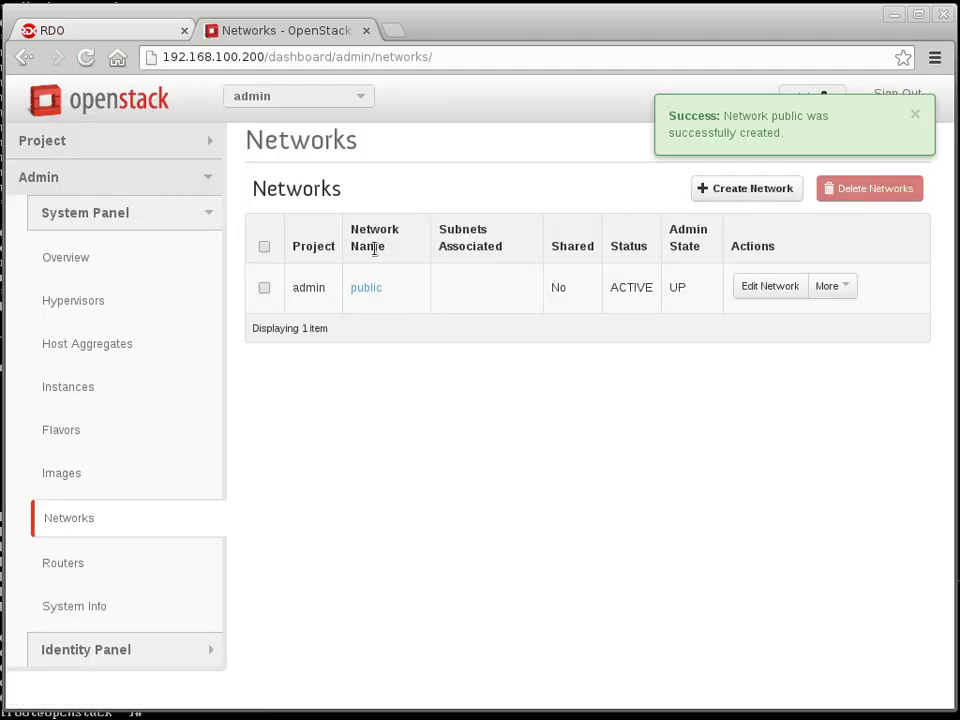
Open the public network's details and start a subnet named public_subnet
left_click(366, 288)
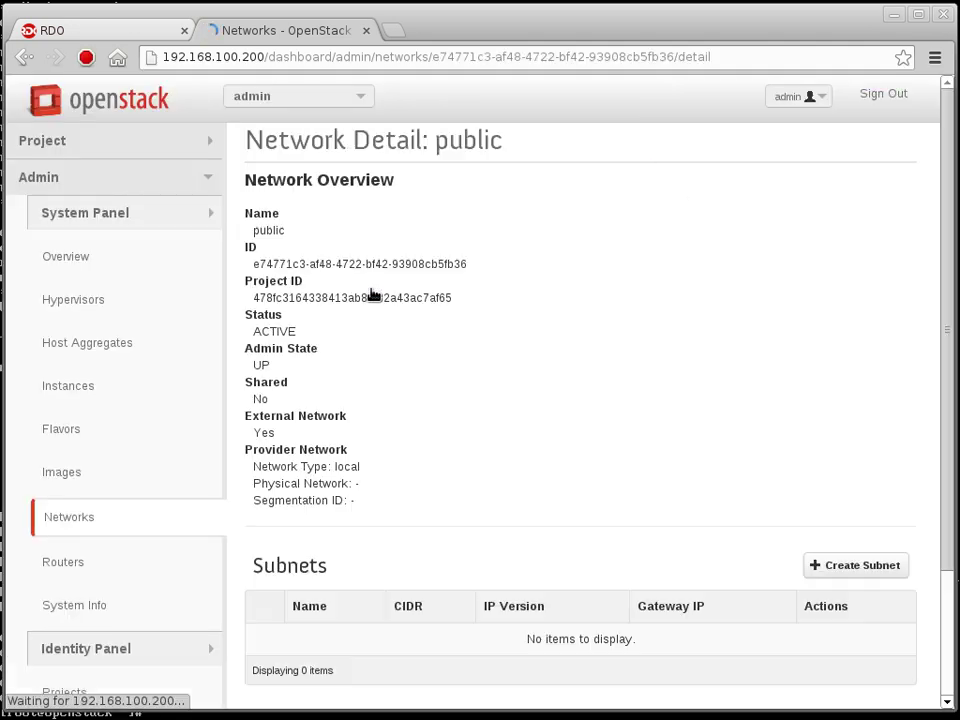
scroll(607, 461, "down", 3)
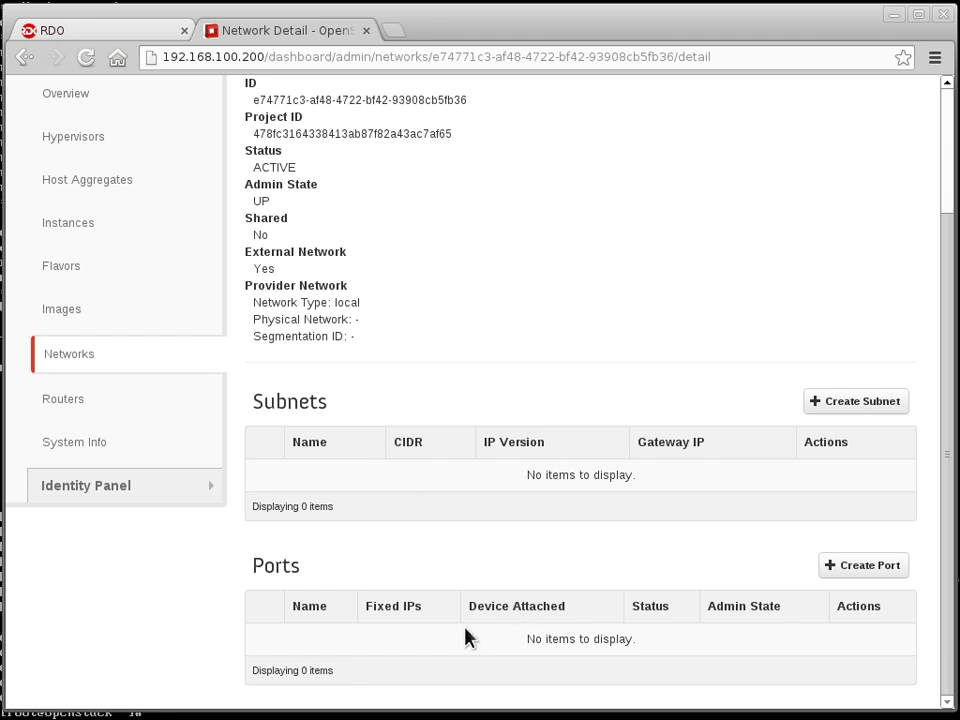
left_click(853, 402)
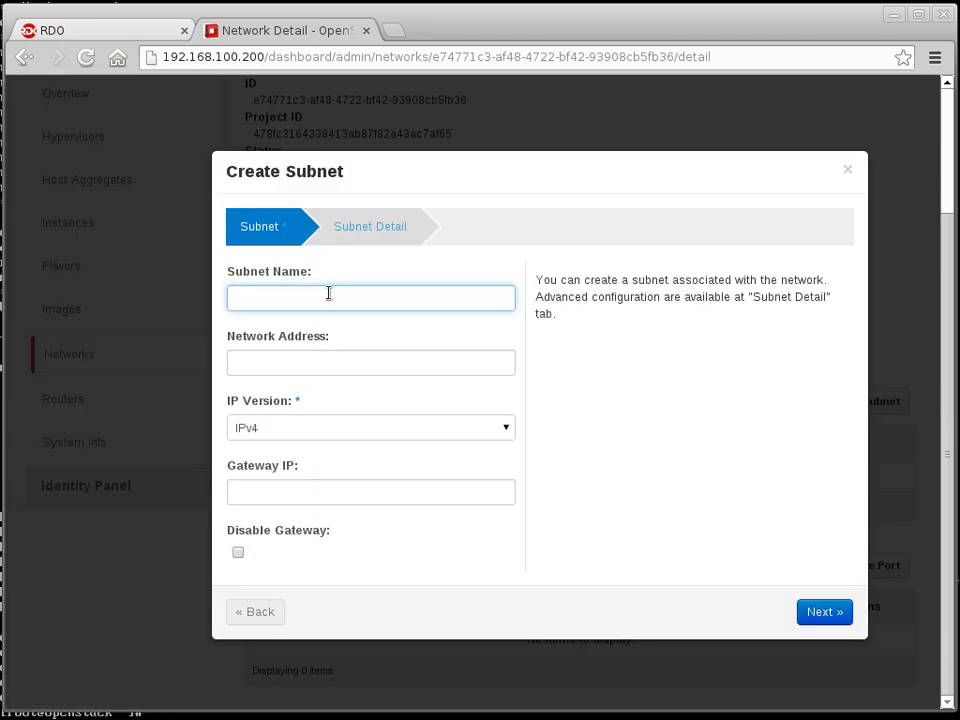
type("public_")
type("subnet")
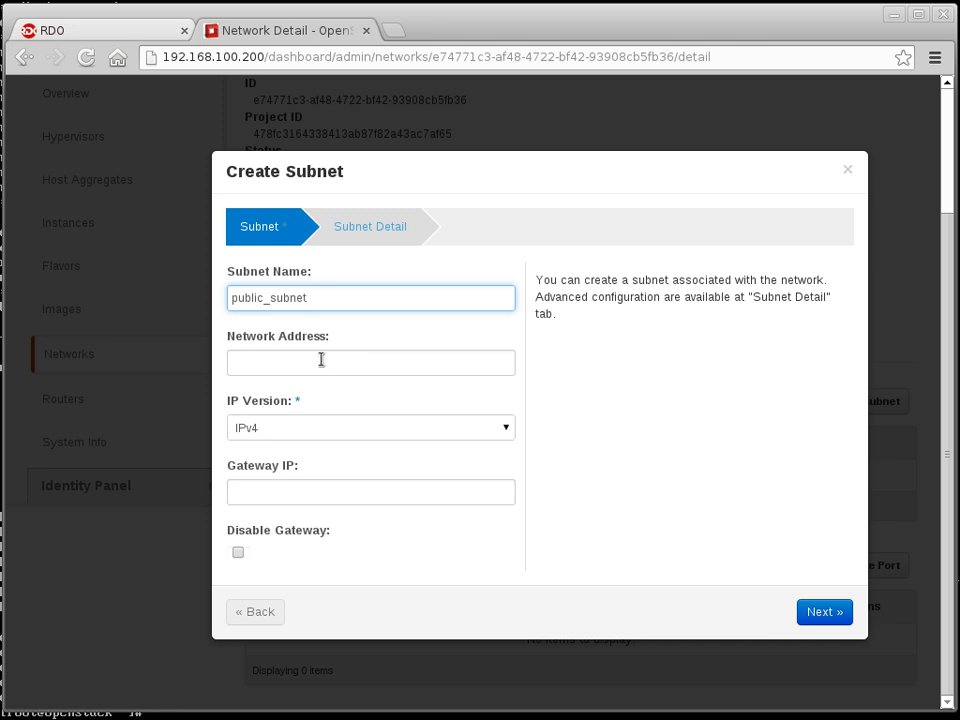
Enter network address 192.168.100.0/24 and gateway 192.168.100.201, then continue to subnet details
left_click(321, 359)
type("10.2")
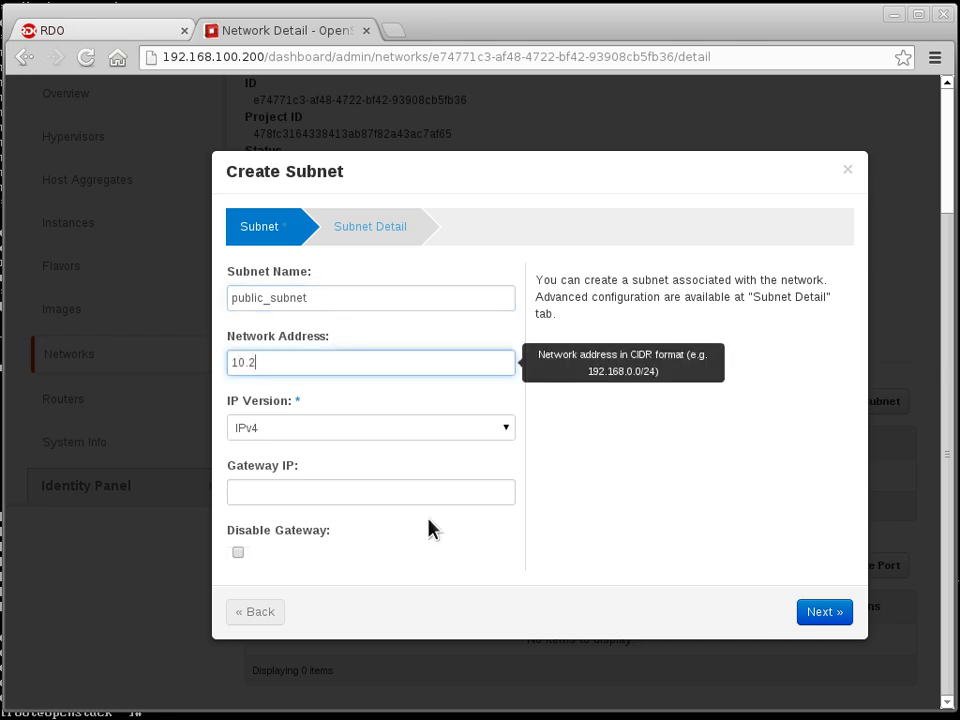
type("10")
key("BackSpace")
key("BackSpace")
key("BackSpace")
key("BackSpace")
key("BackSpace")
key("BackSpace")
type("192.168.11")
key("BackSpace")
type("00.0/24")
left_click(367, 502)
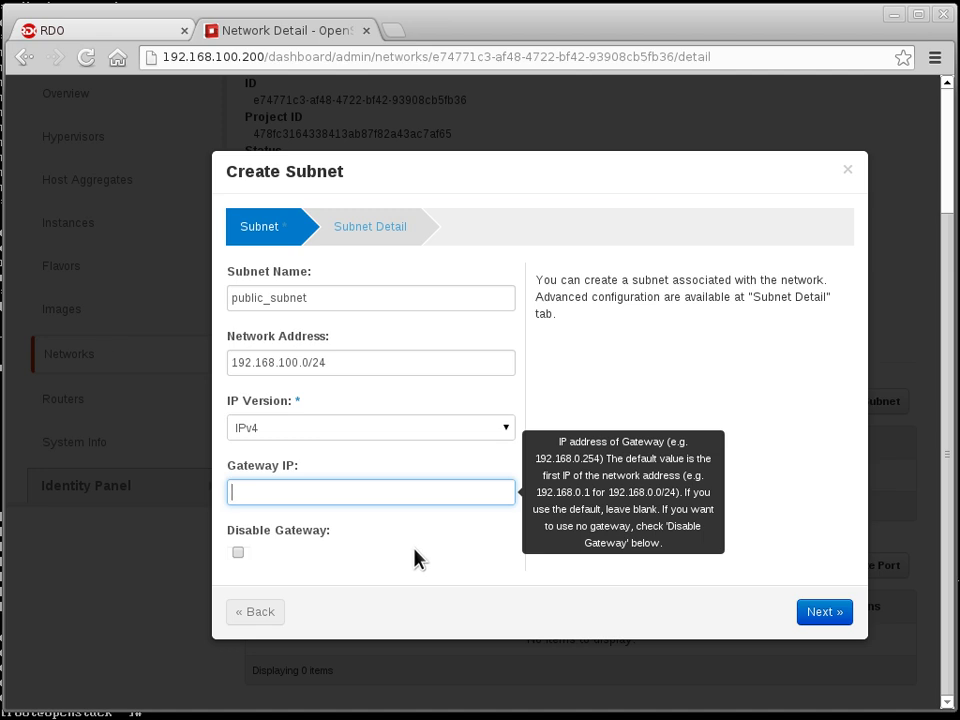
type("192.168.100.201")
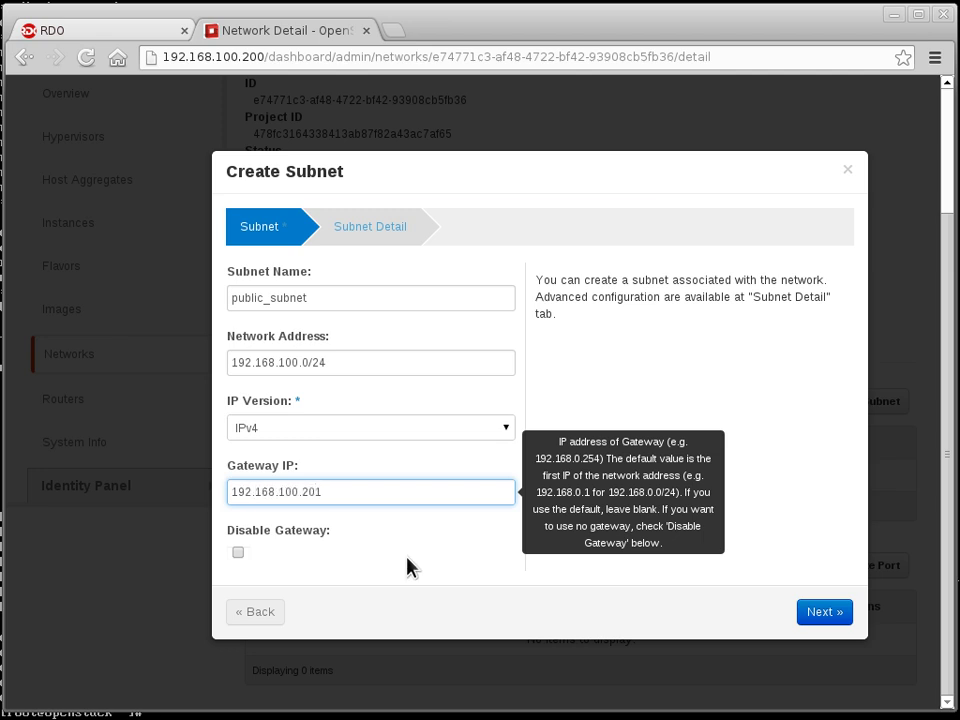
left_click(575, 393)
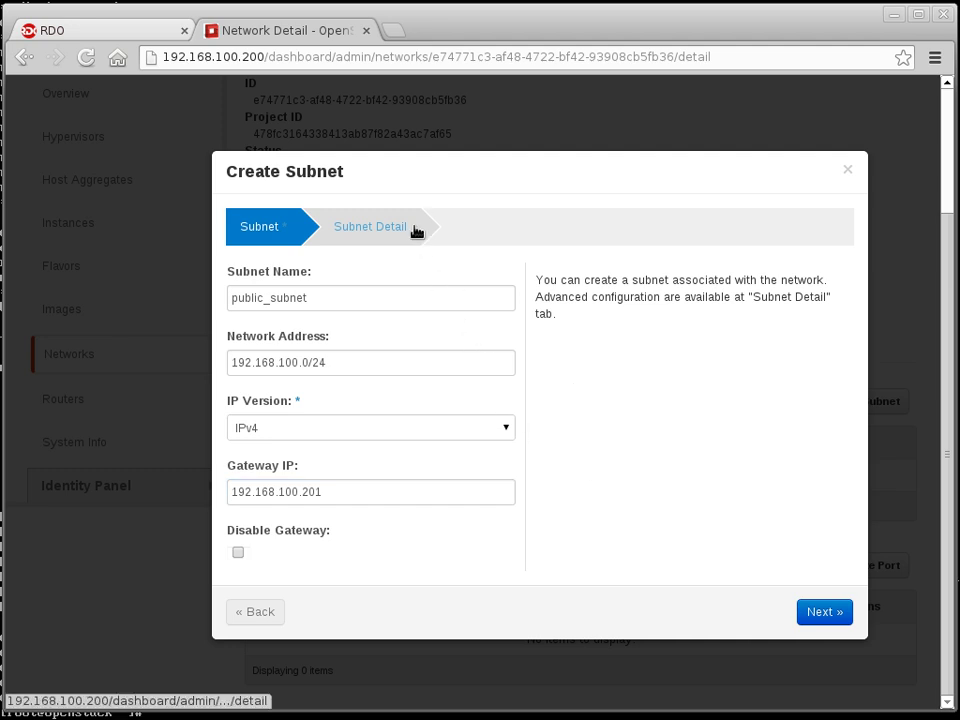
left_click(814, 613)
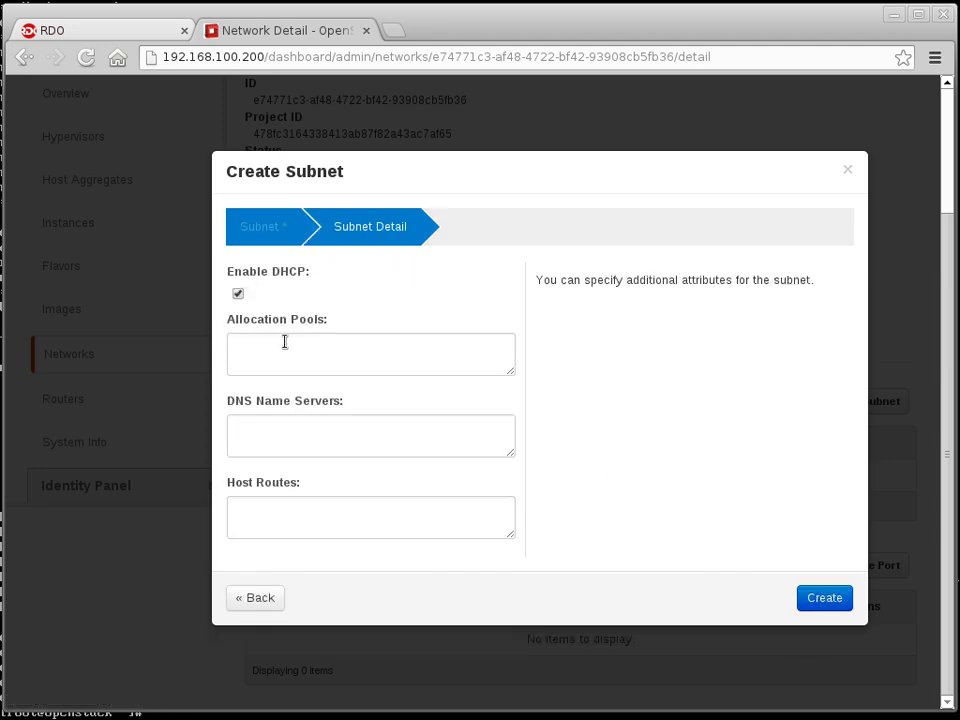
Disable DHCP and set the allocation pool 192.168.100.202–192.168.100.220
left_click(283, 343)
left_click(239, 294)
left_click(291, 358)
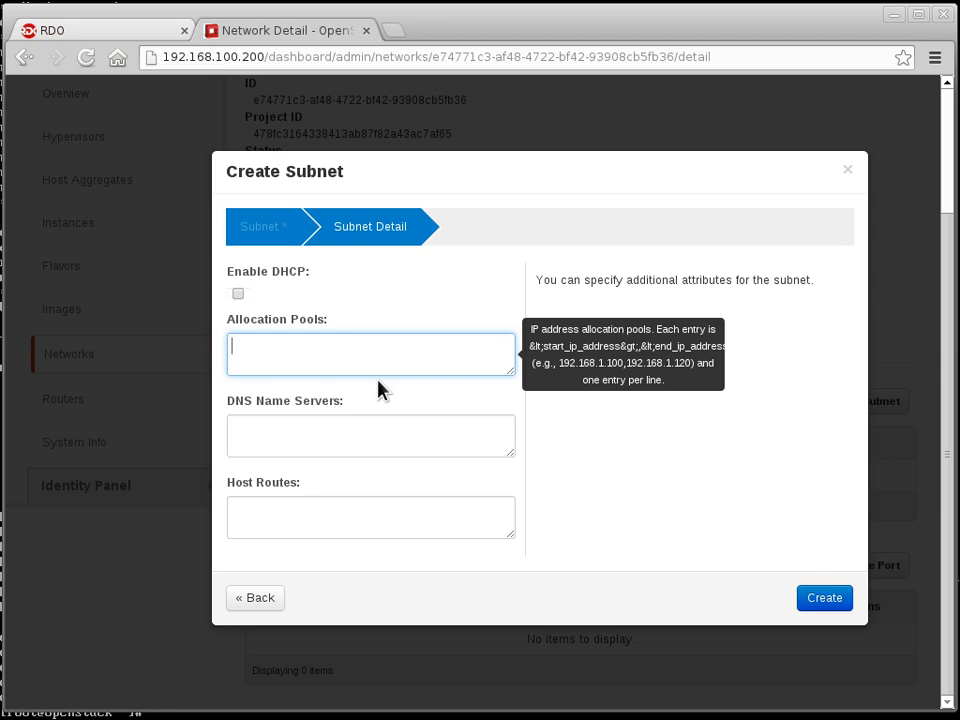
type("192.168.100.202,")
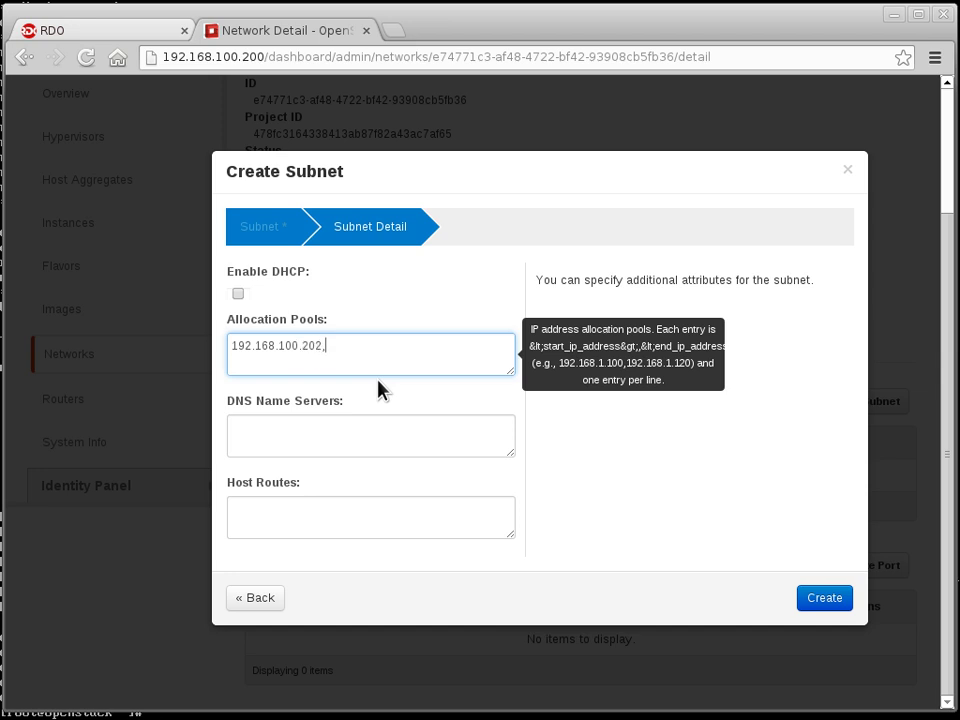
type("192.168.100.220")
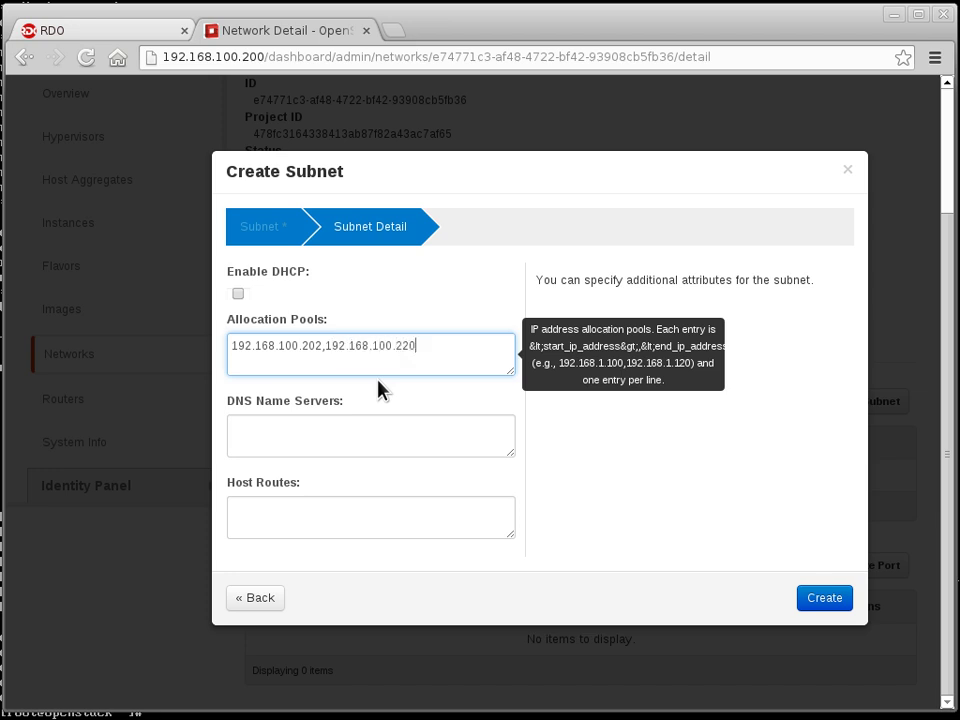
Add DNS server 8.8.8.8 and create public_subnet
left_click(376, 428)
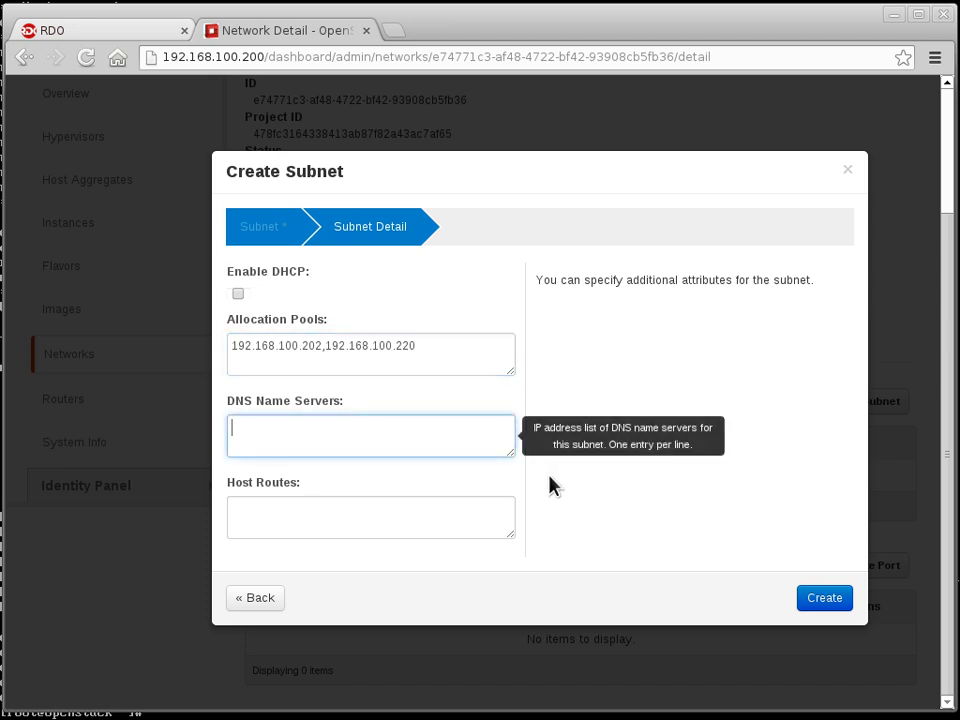
type("8.8")
key("BackSpace")
key("BackSpace")
type(".8.8.8")
left_click(486, 522)
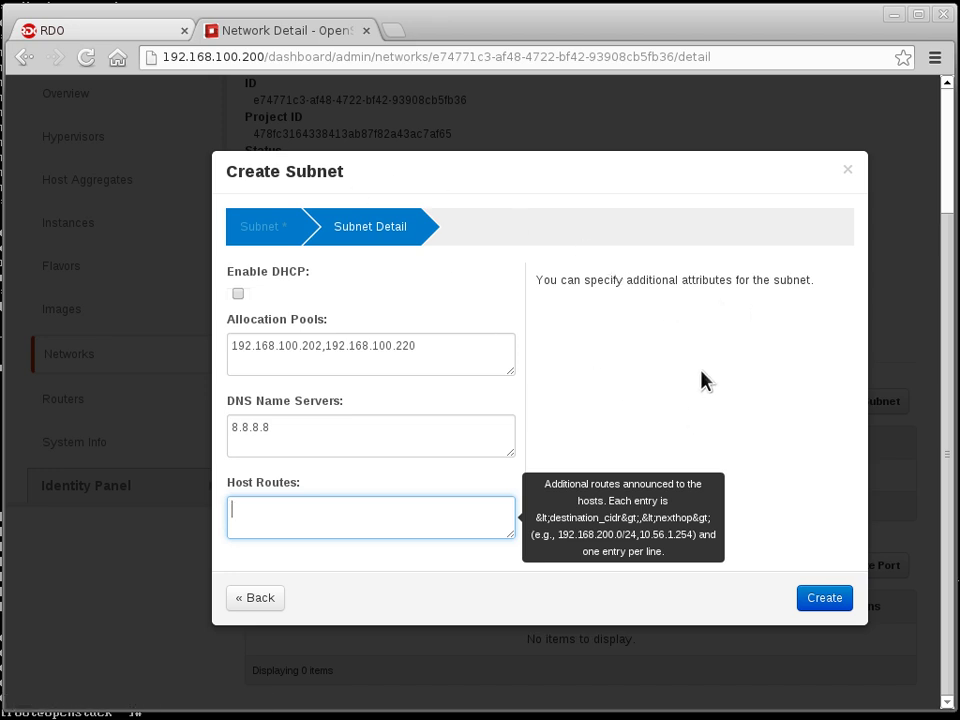
left_click(744, 581)
left_click(838, 604)
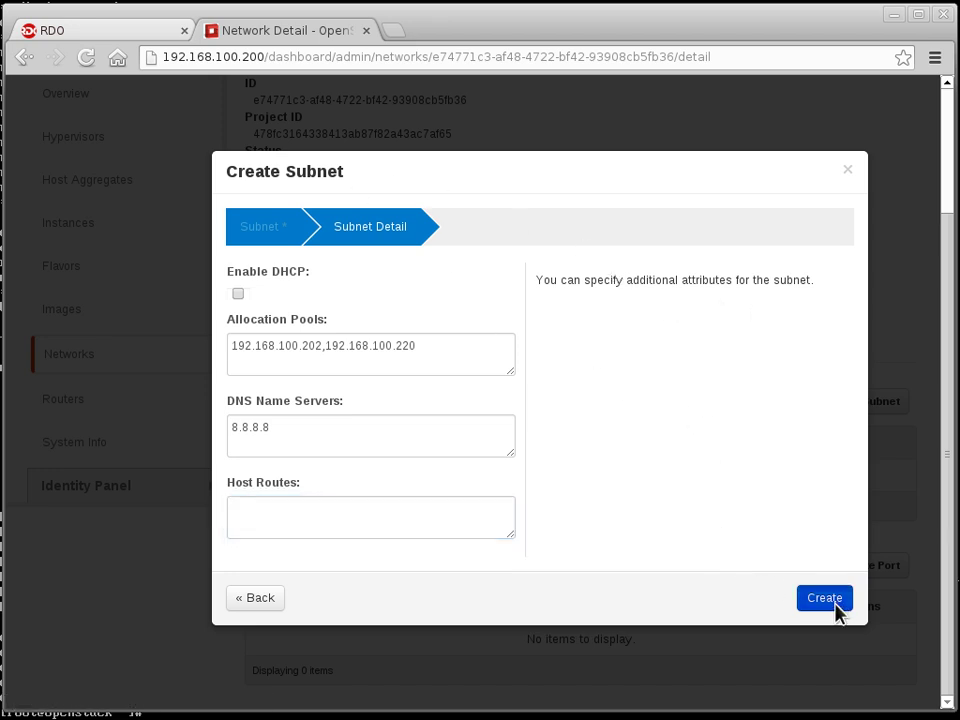
scroll(680, 430, "down", 3)
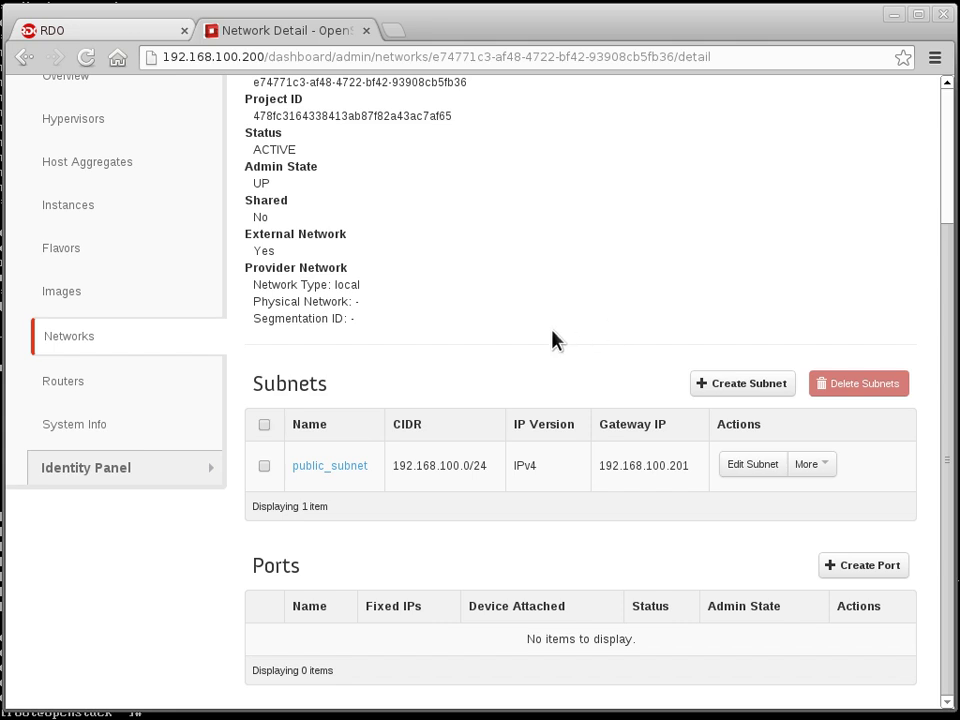
Go to Project > Network > Network Topology
scroll(593, 367, "up", 3)
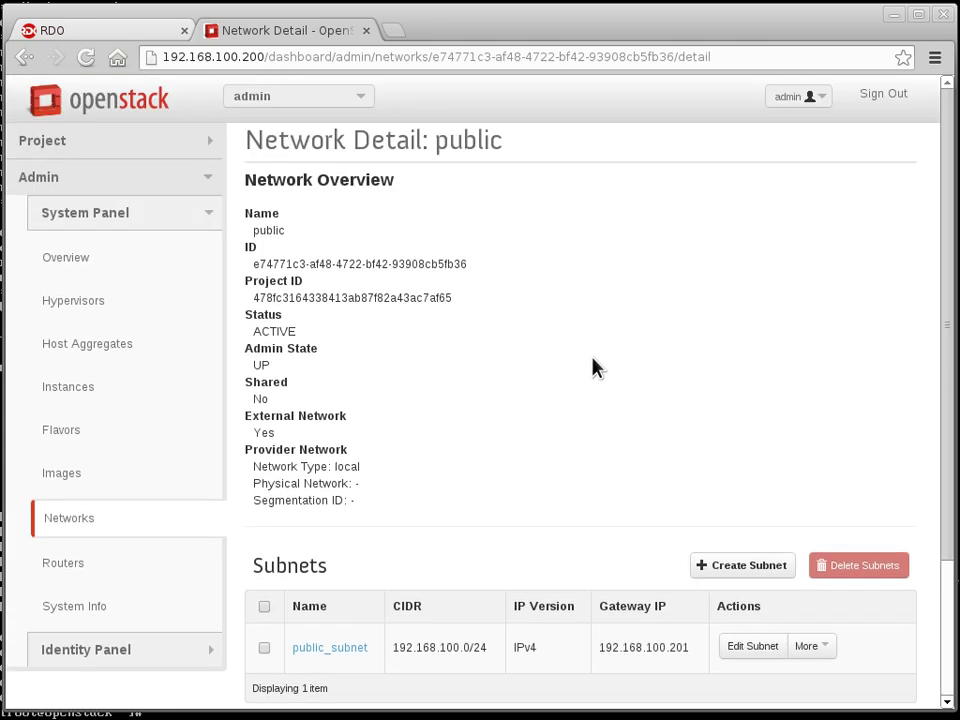
left_click(48, 144)
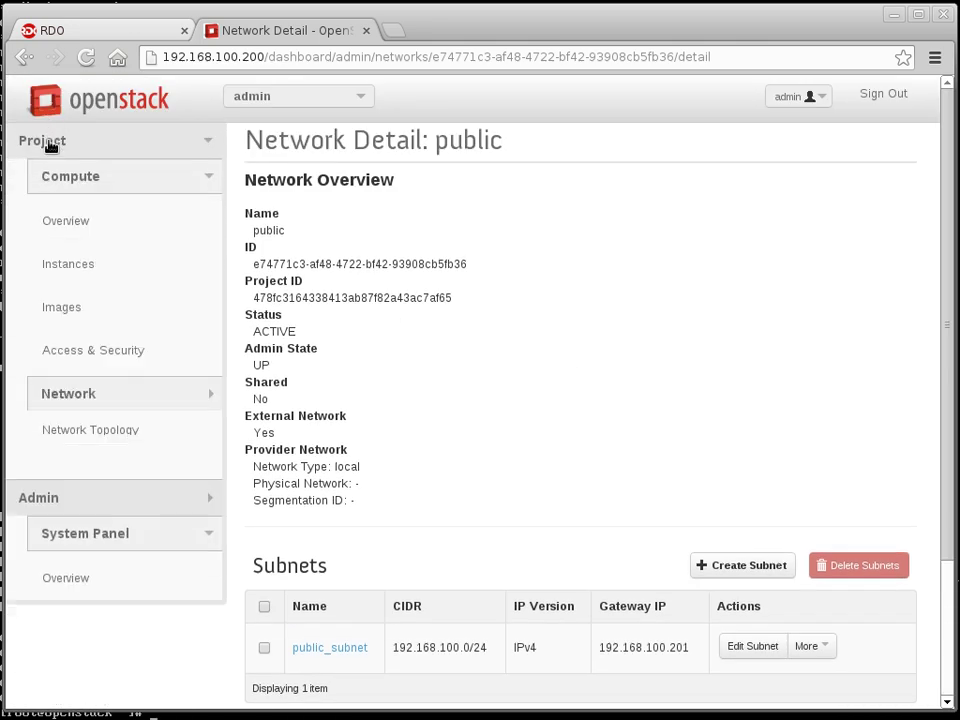
left_click(81, 395)
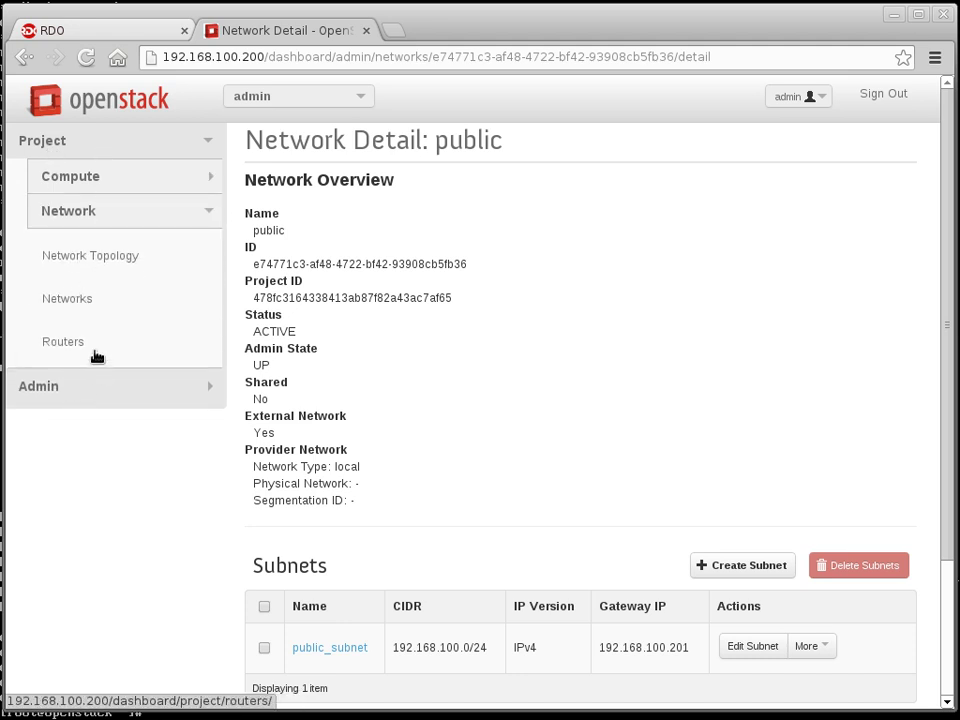
left_click(99, 258)
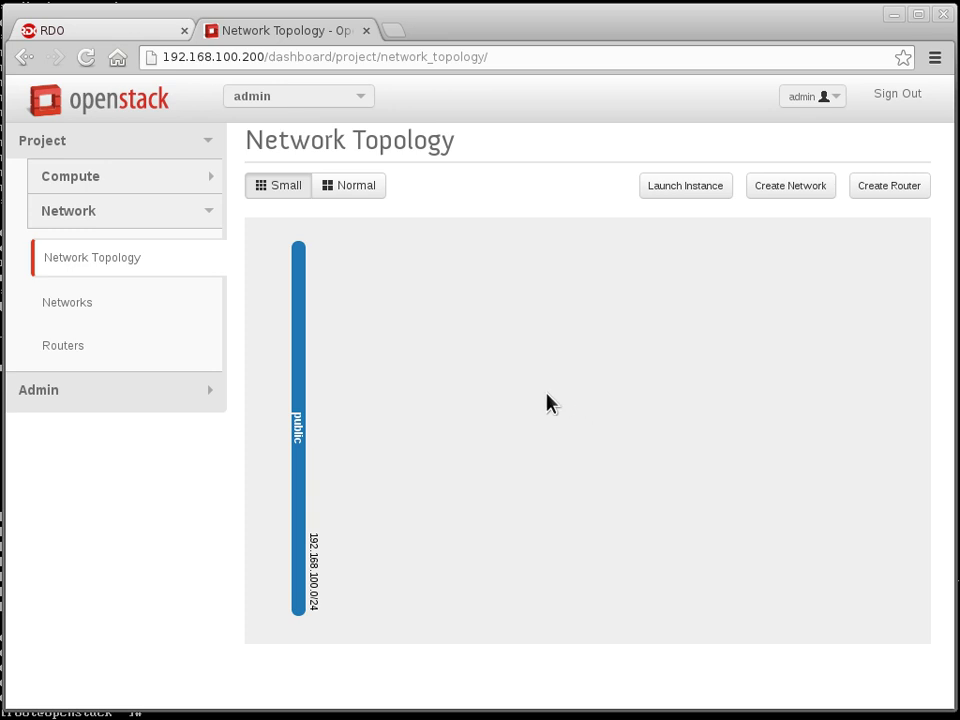
Start a network named private with private_subnet 10.0.0.0/24 and gateway 10.0.0.1
left_click(790, 186)
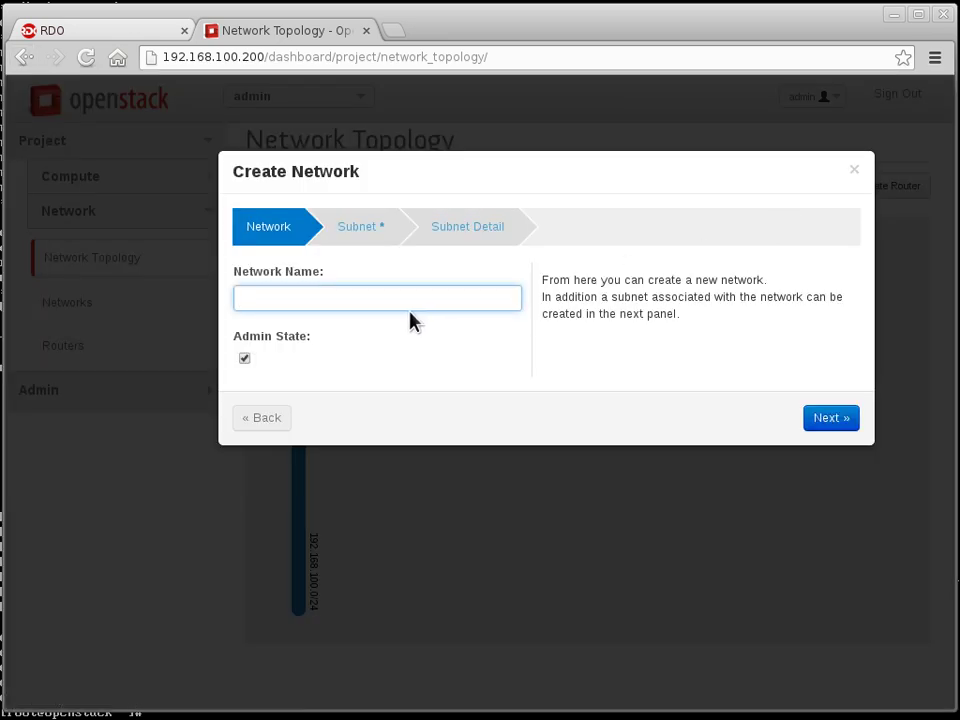
type("private")
left_click(818, 419)
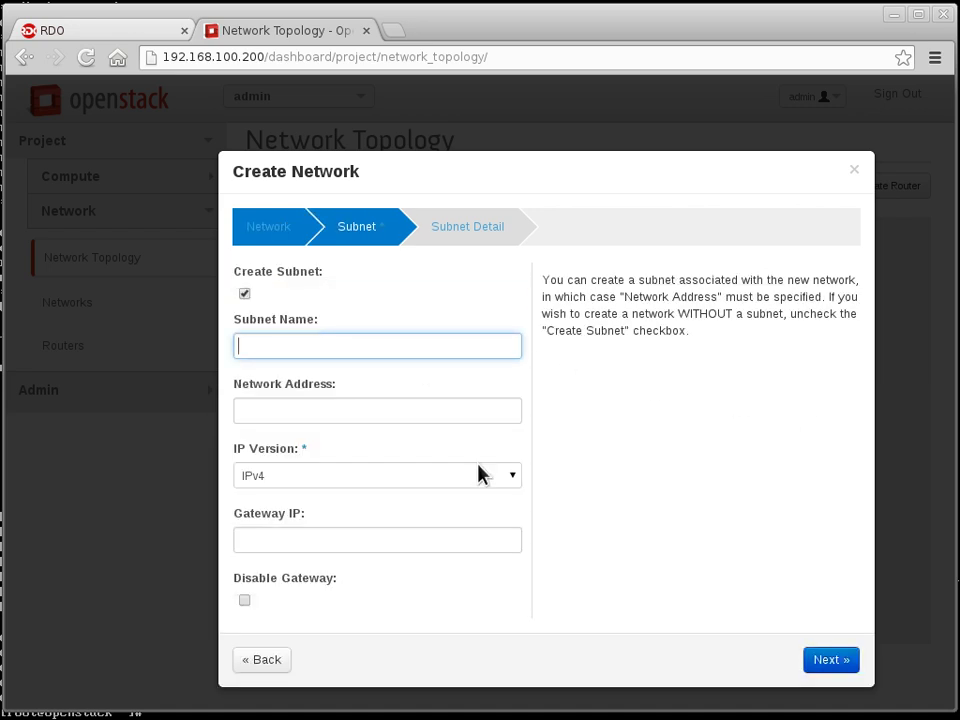
type("private_subnet")
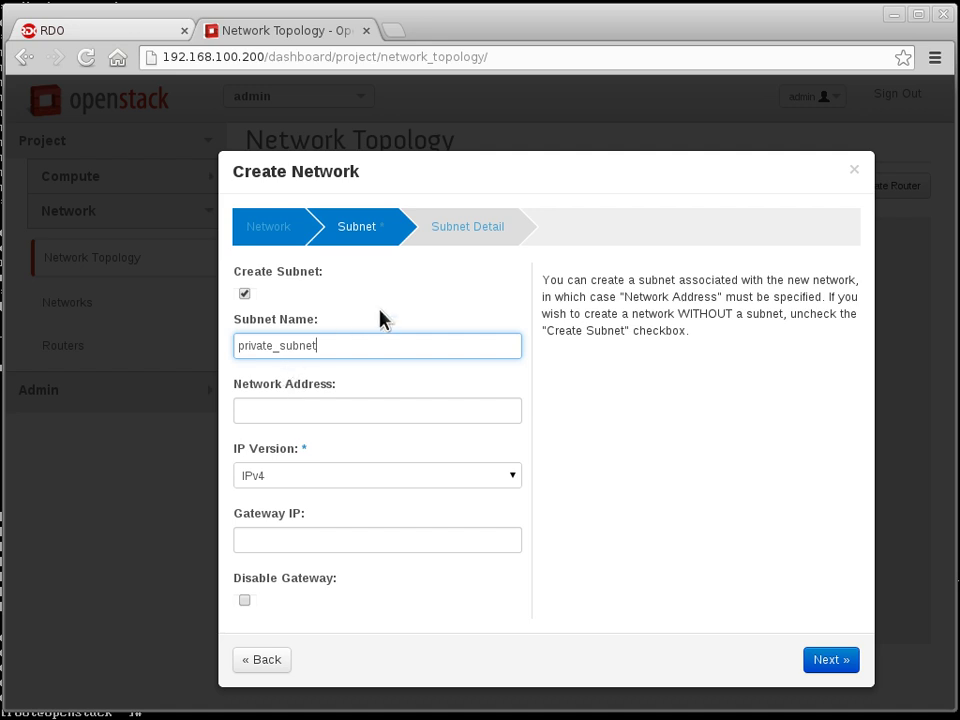
left_click(343, 408)
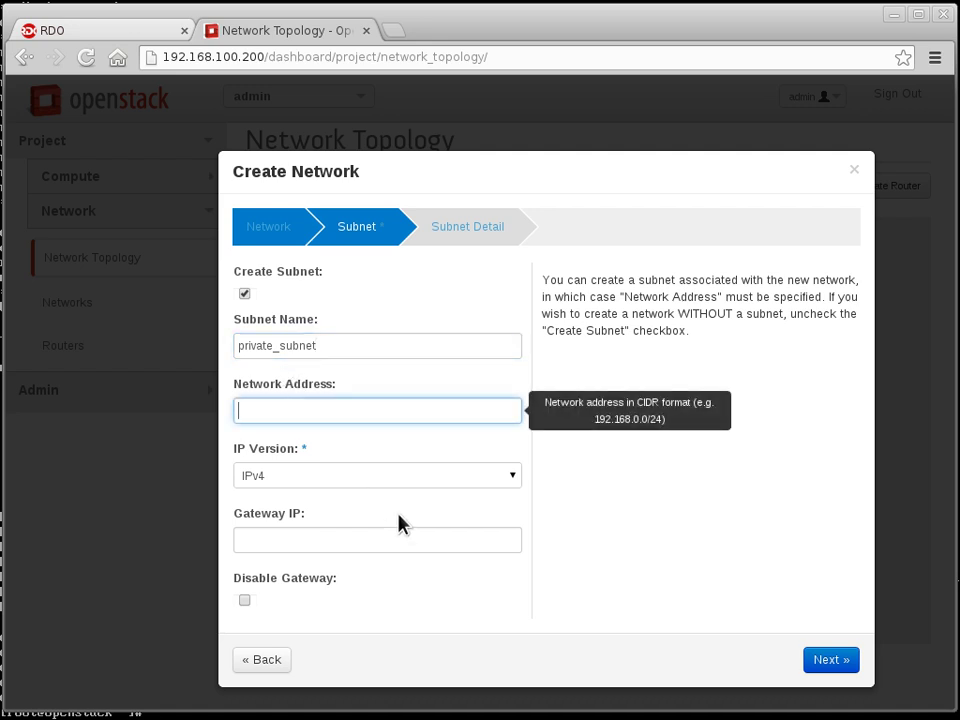
type("10.0.0.0/24")
left_click(363, 537)
type("10")
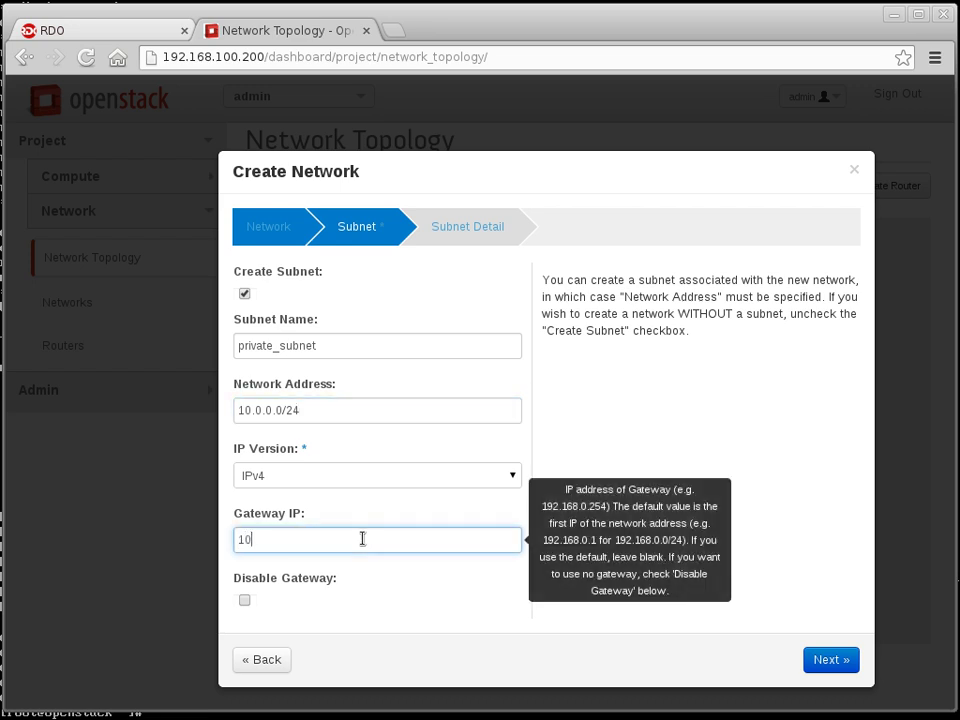
type(".0.0.1")
left_click(379, 448)
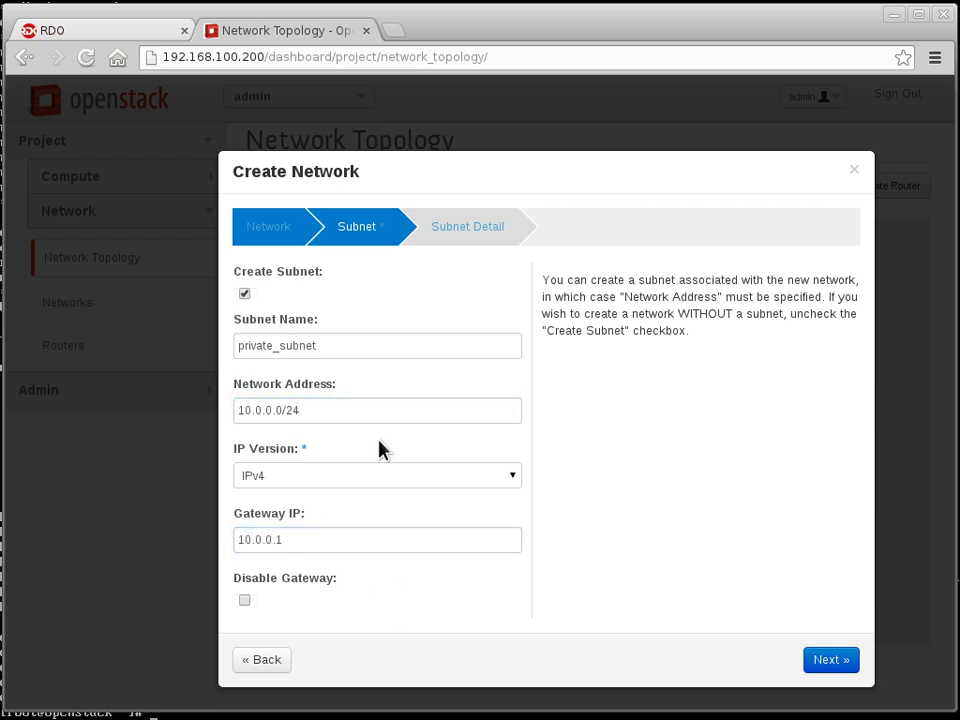
left_click(836, 658)
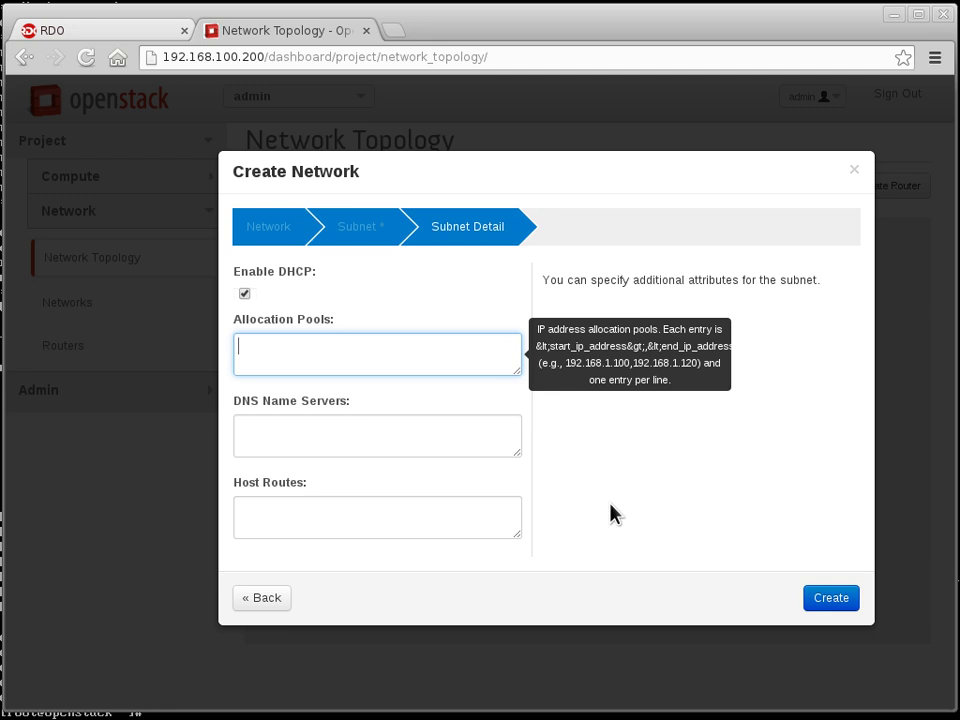
Set pool 10.0.0.2–10.0.0.20 and DNS 8.8.8.8, then create the private network
type("10.0.0.2,10.0.0.20")
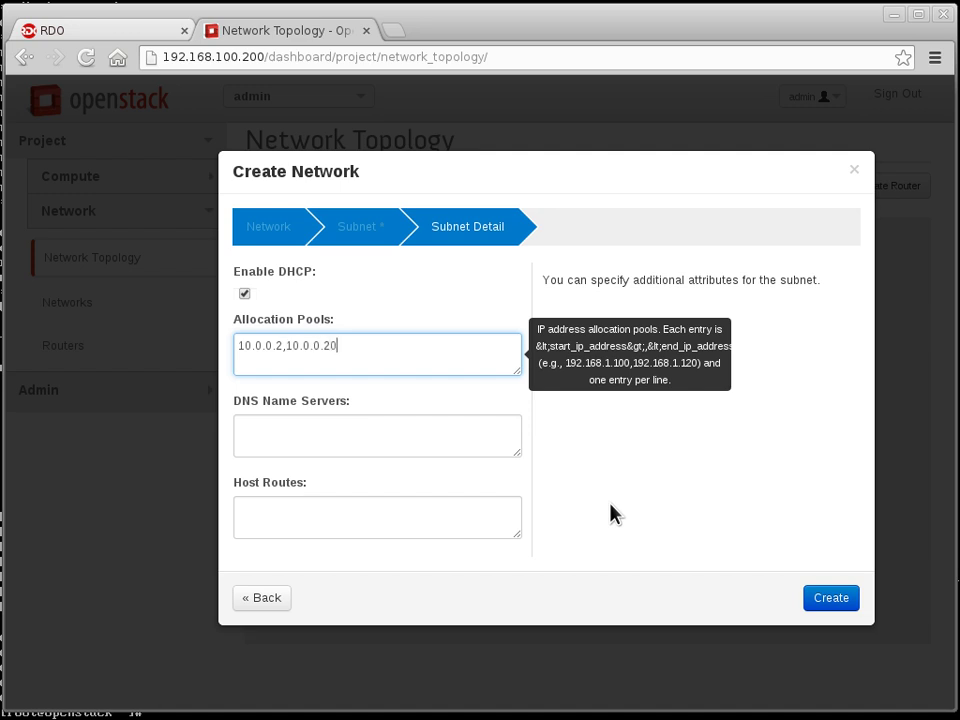
left_click(341, 424)
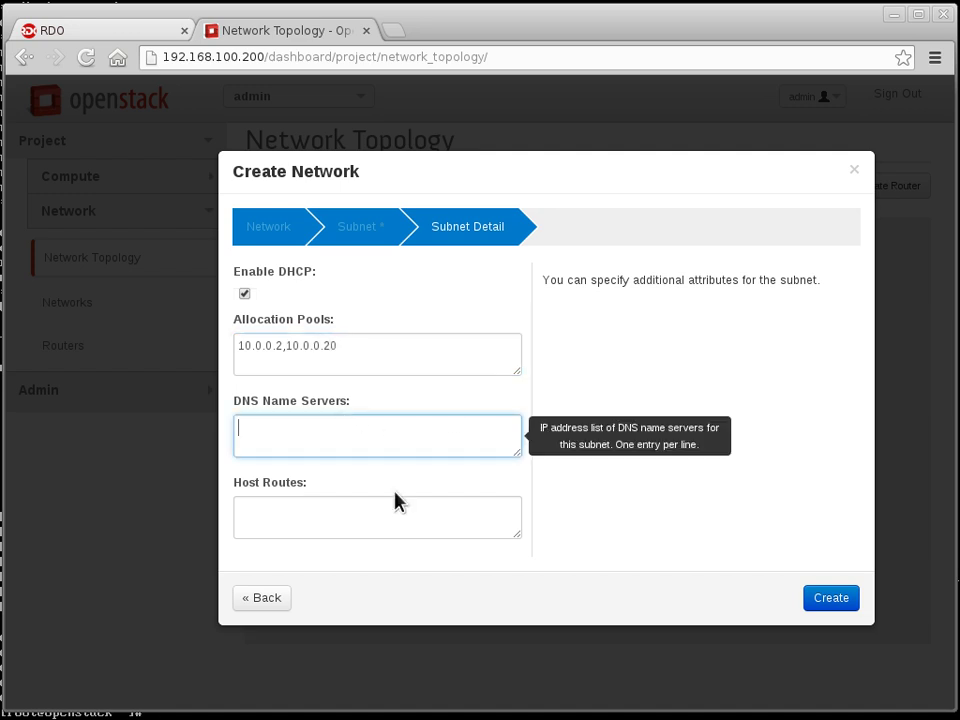
type("8.8.8.8")
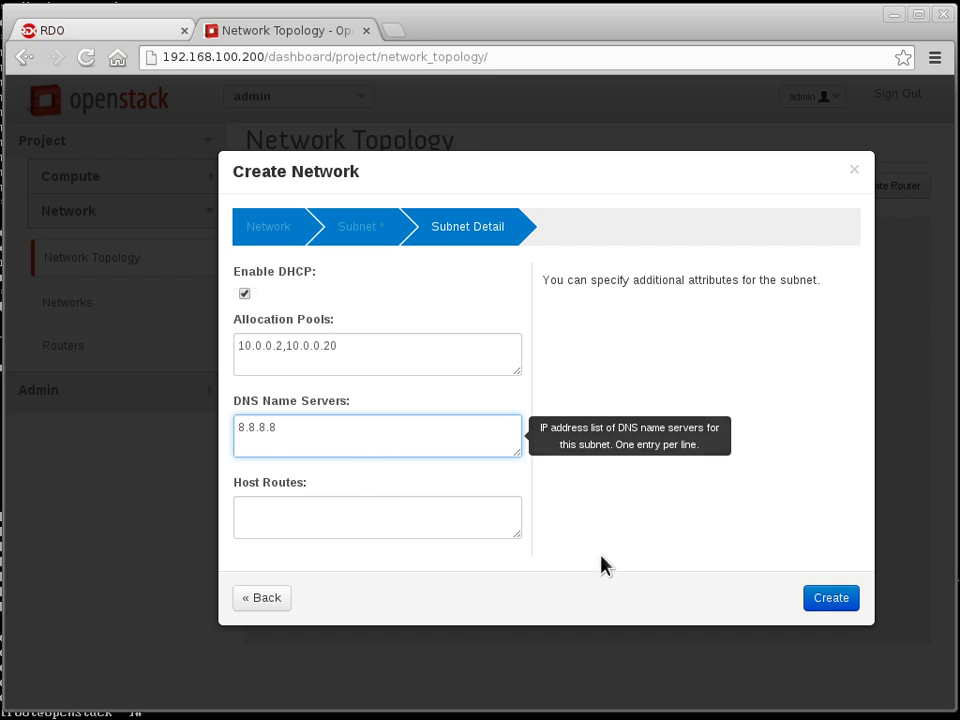
left_click(831, 600)
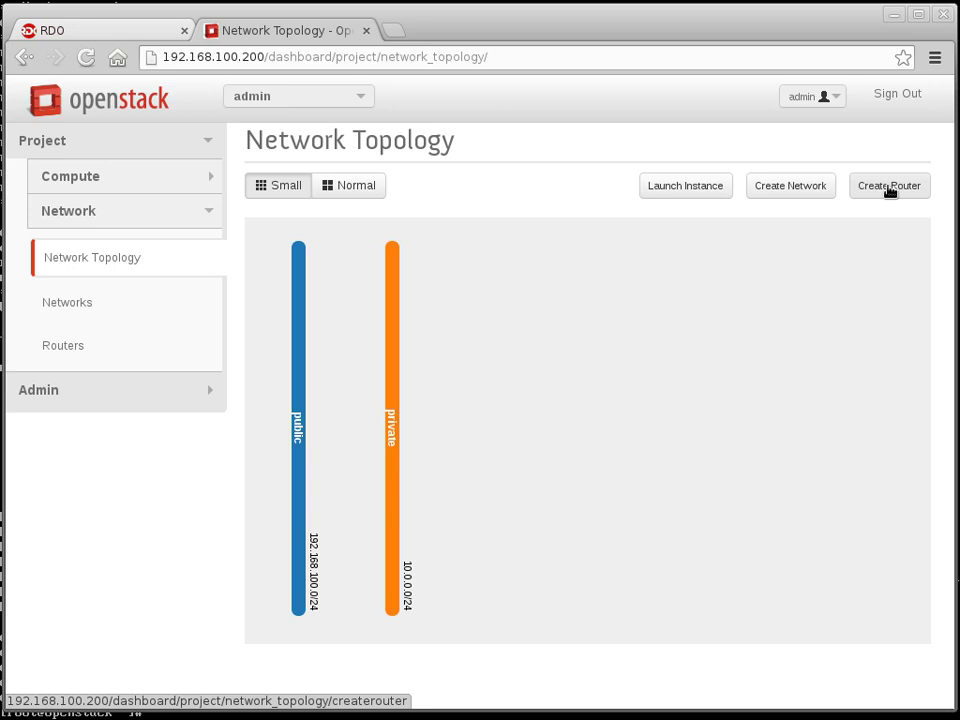
left_click(889, 189)
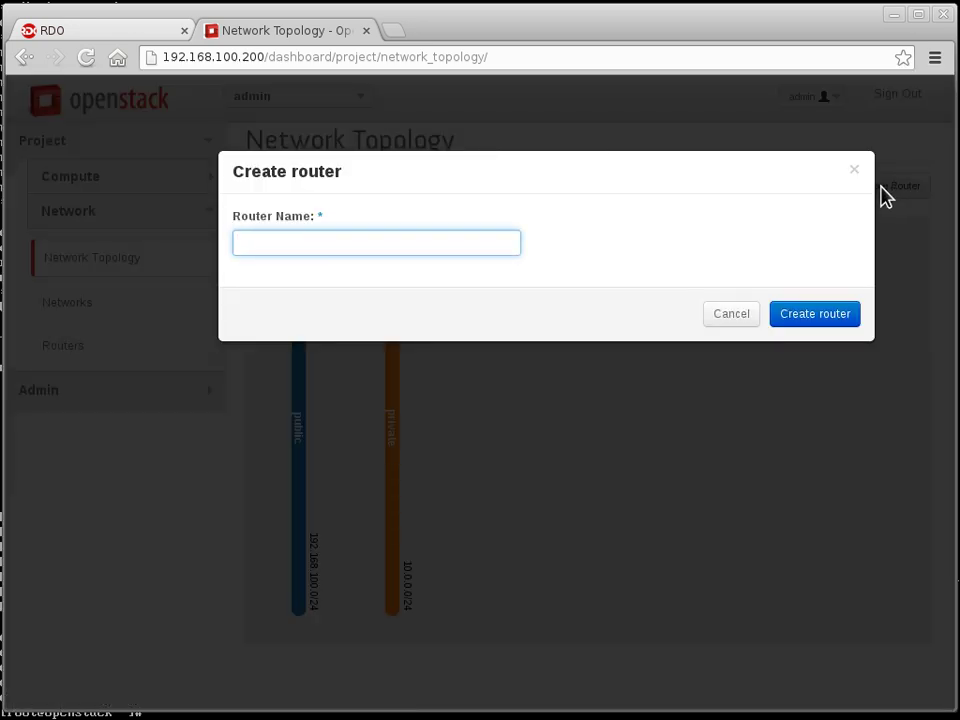
type("router")
left_click(838, 316)
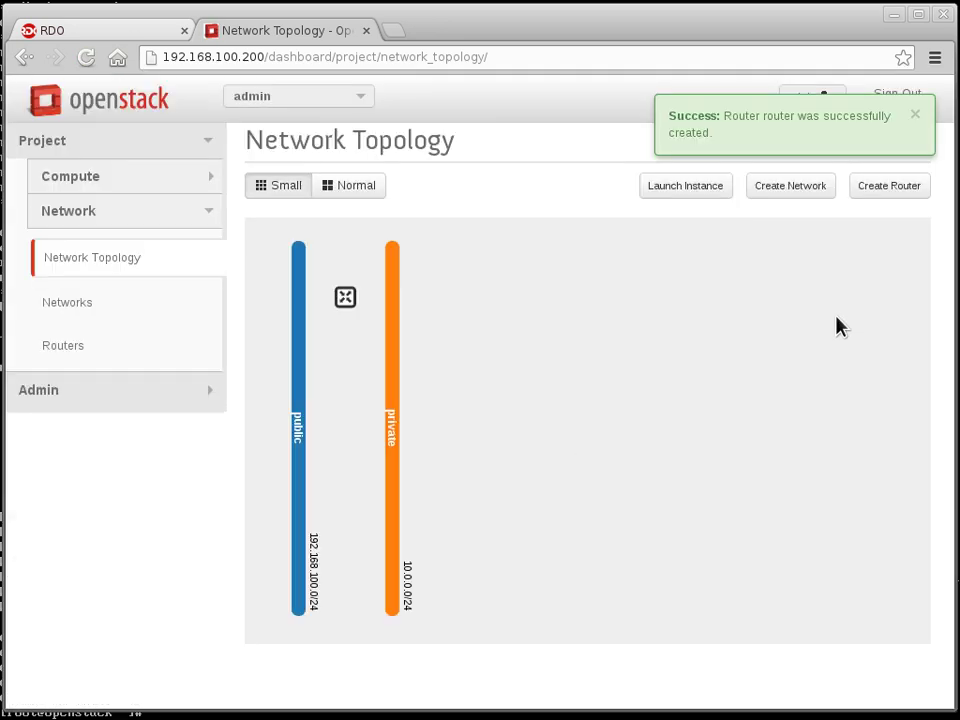
mouse_move(333, 308)
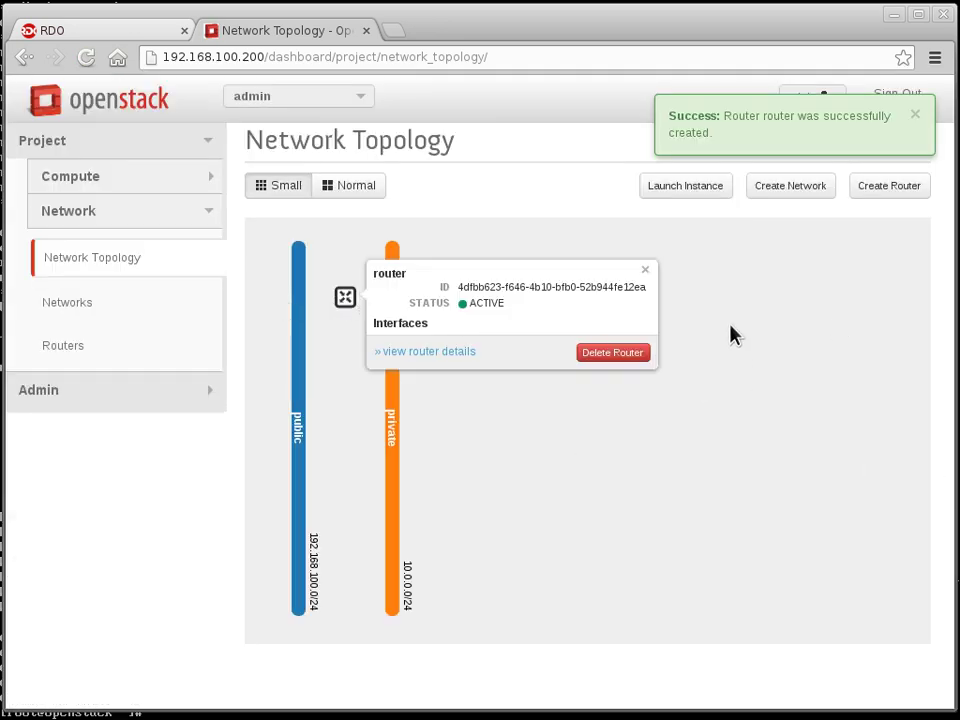
left_click(647, 271)
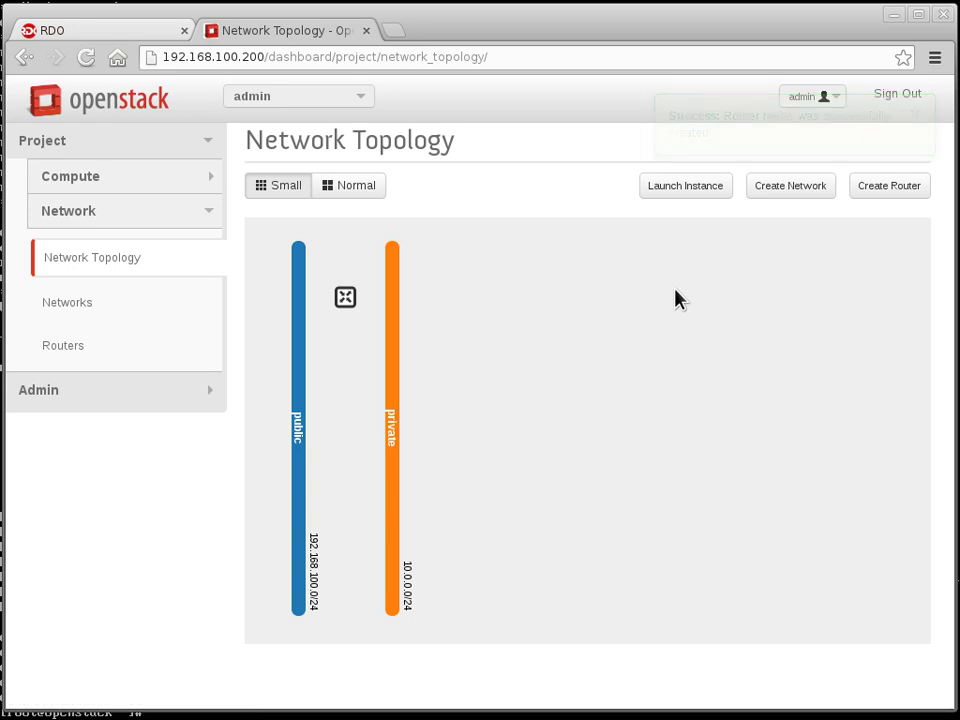
mouse_move(349, 300)
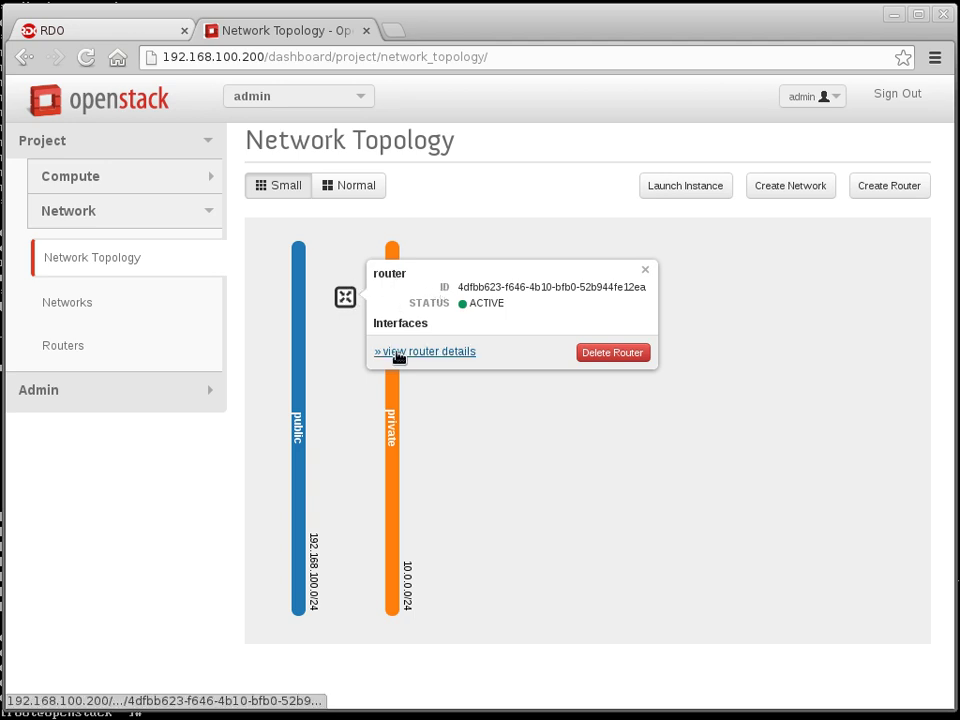
left_click(75, 345)
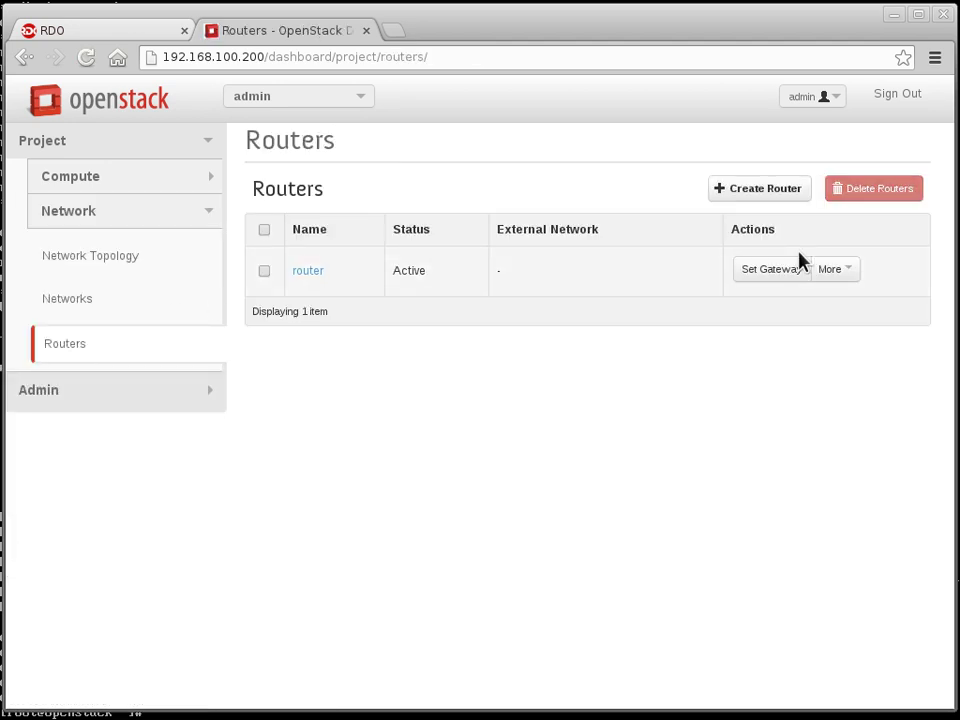
left_click(318, 272)
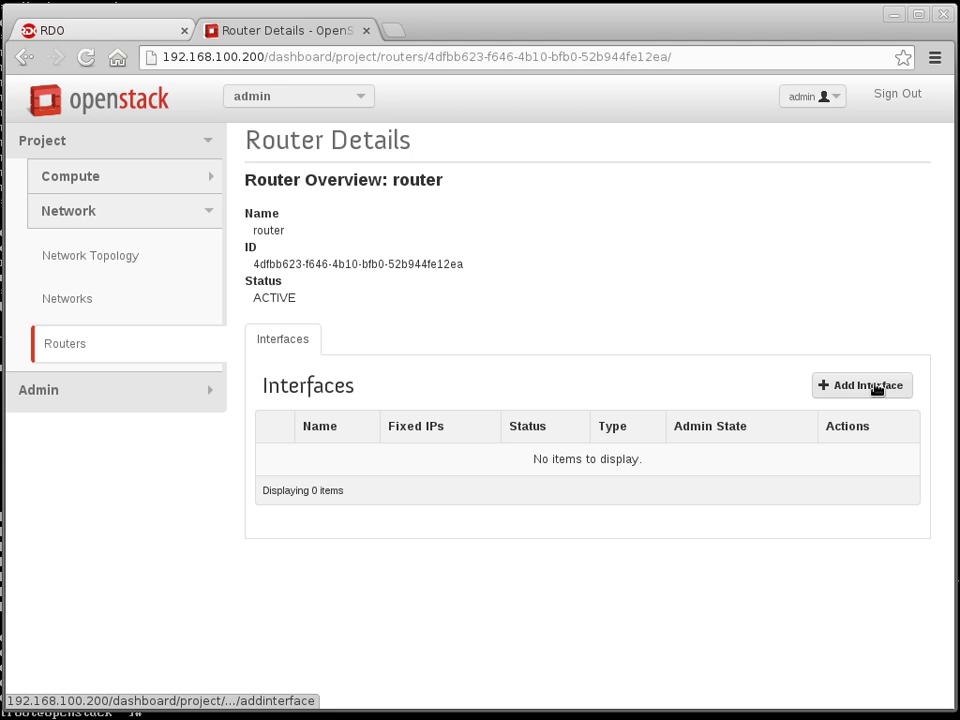
left_click(70, 341)
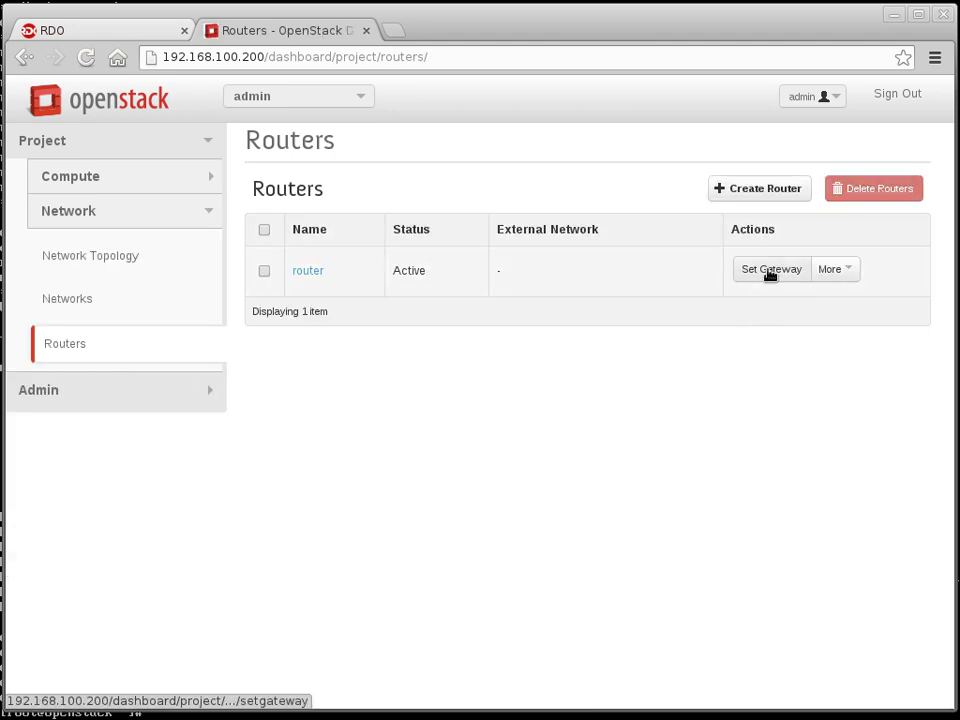
Set the router's gateway to the public external network
left_click(770, 270)
left_click(366, 245)
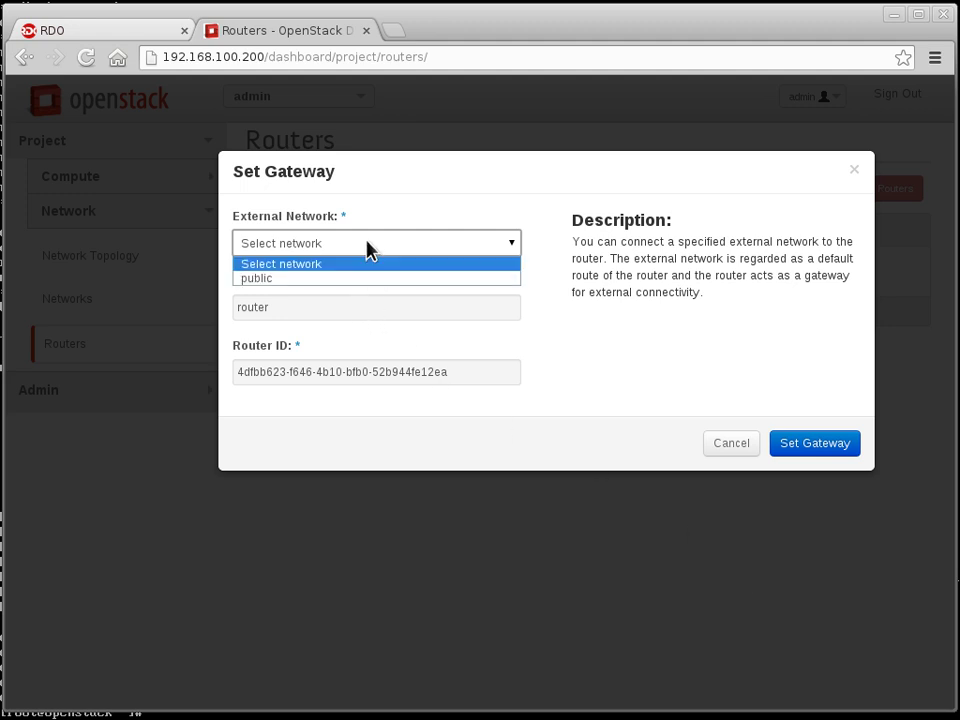
left_click(368, 280)
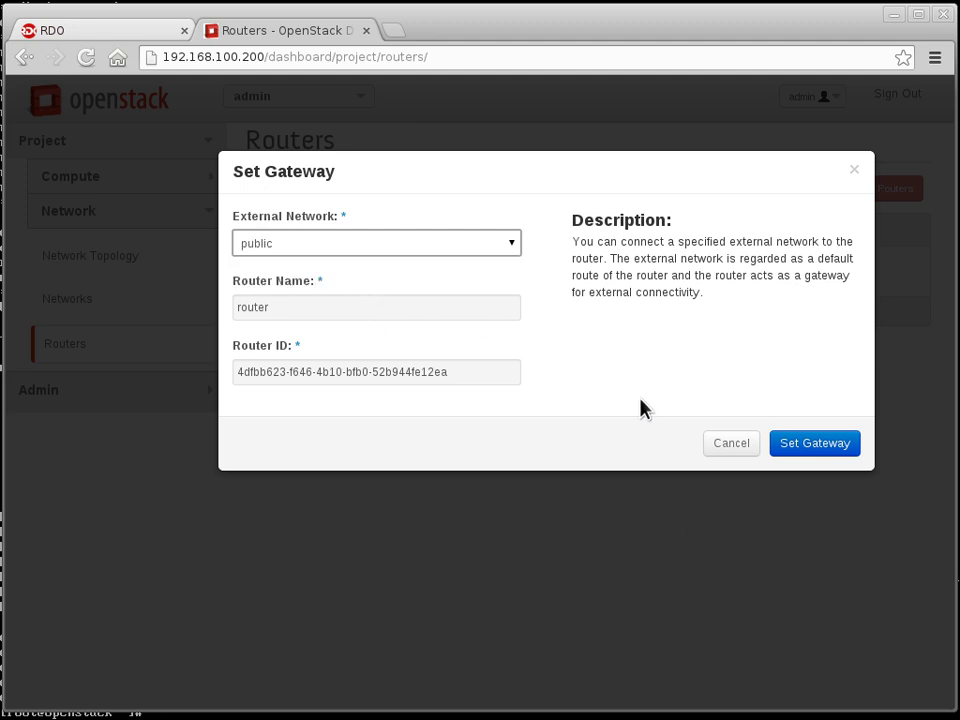
left_click(453, 245)
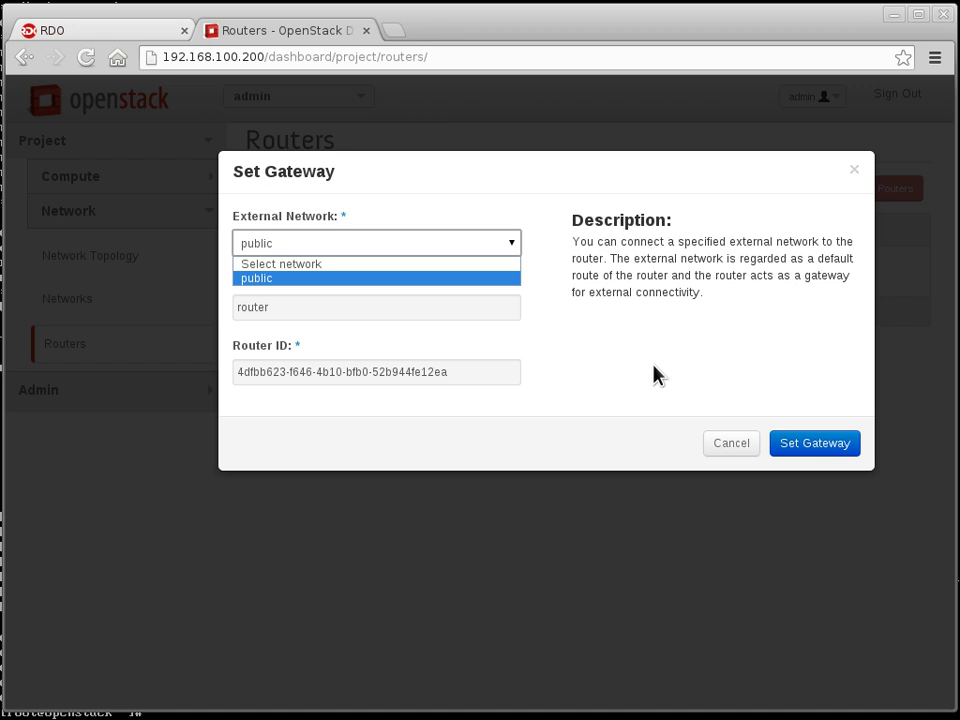
left_click(311, 279)
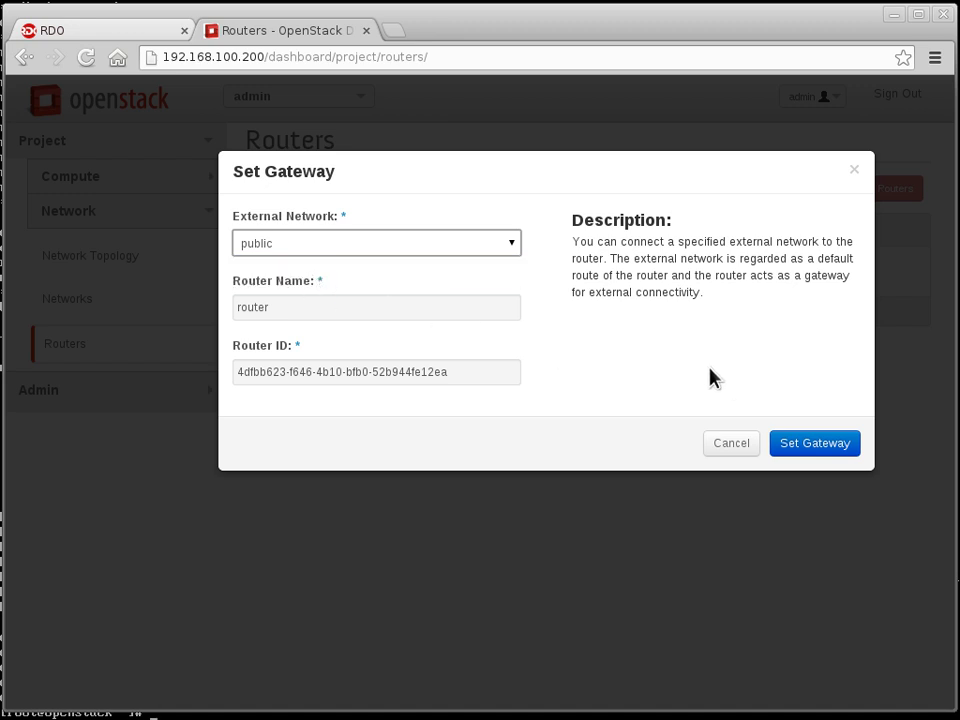
left_click(808, 454)
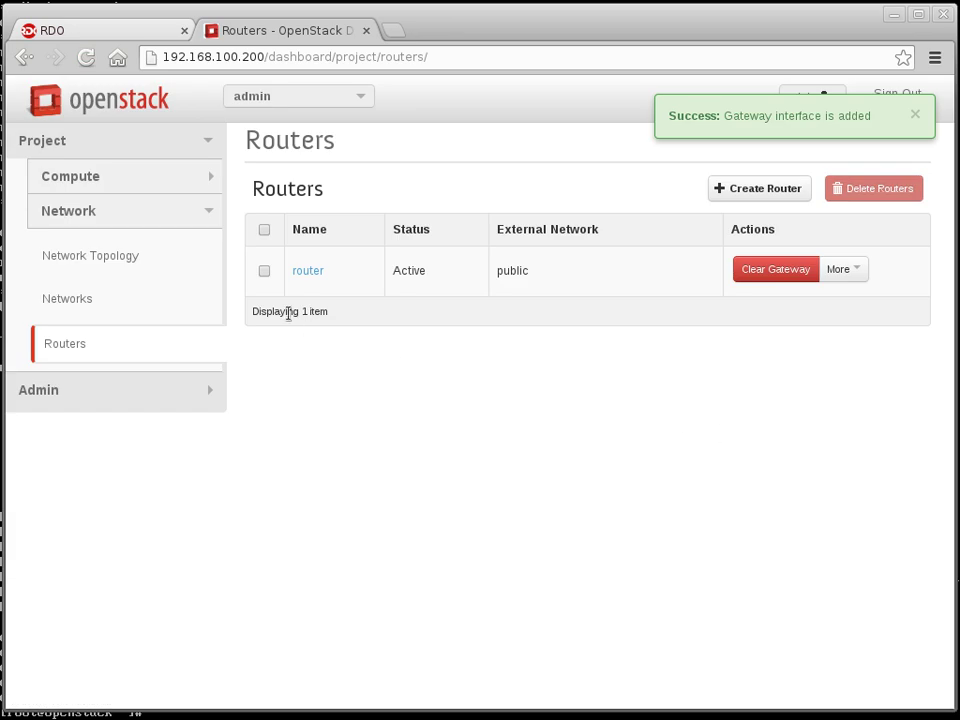
Inspect the router's details in the Network Topology view
left_click(97, 258)
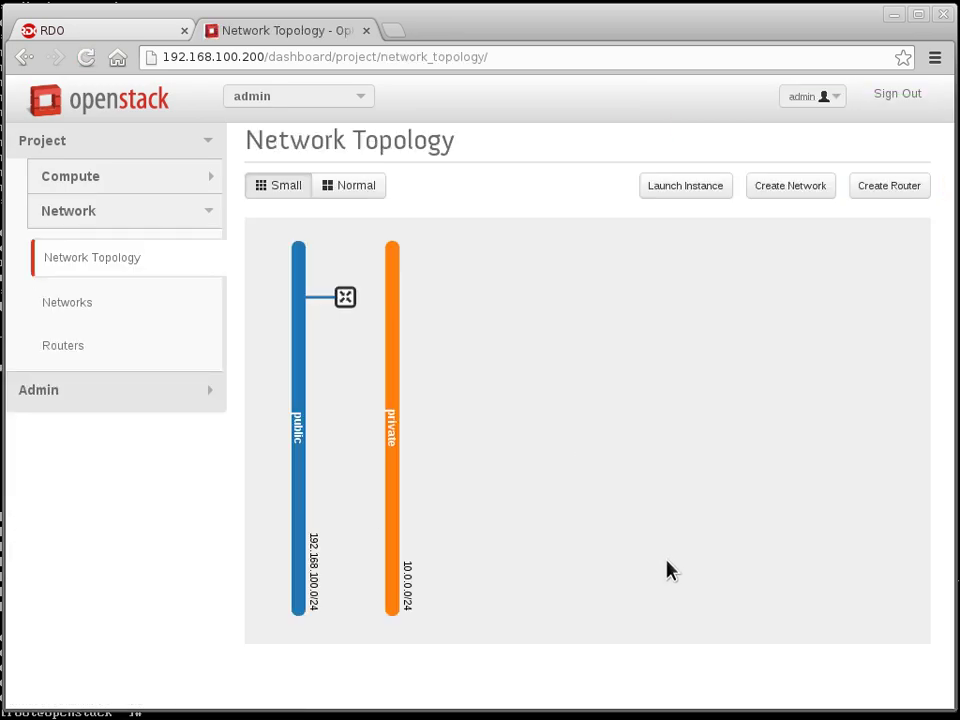
left_click(344, 303)
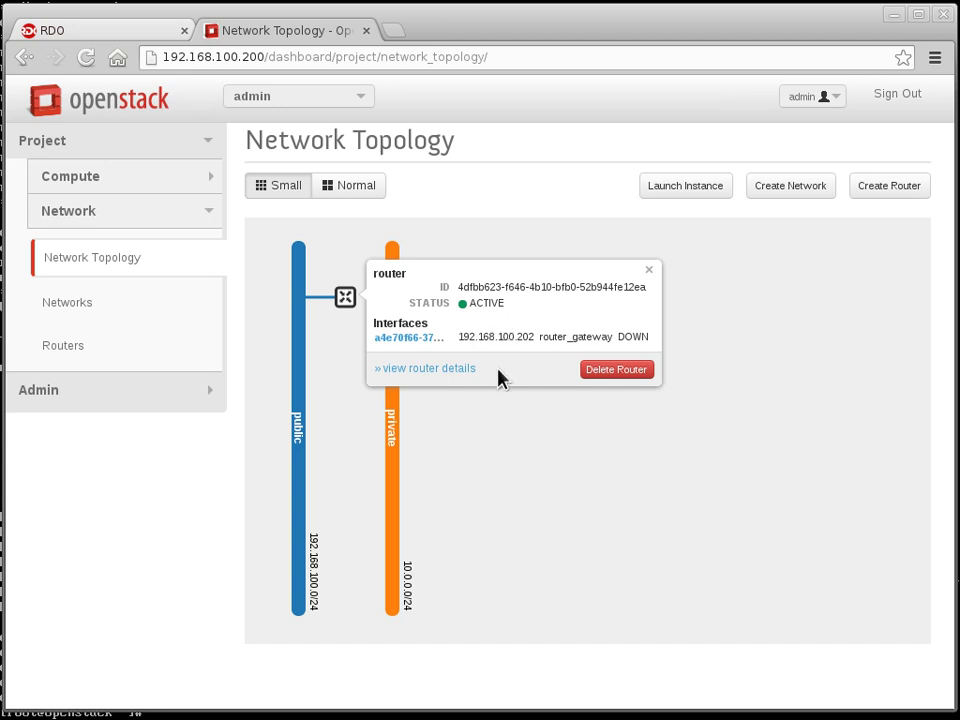
left_click(549, 519)
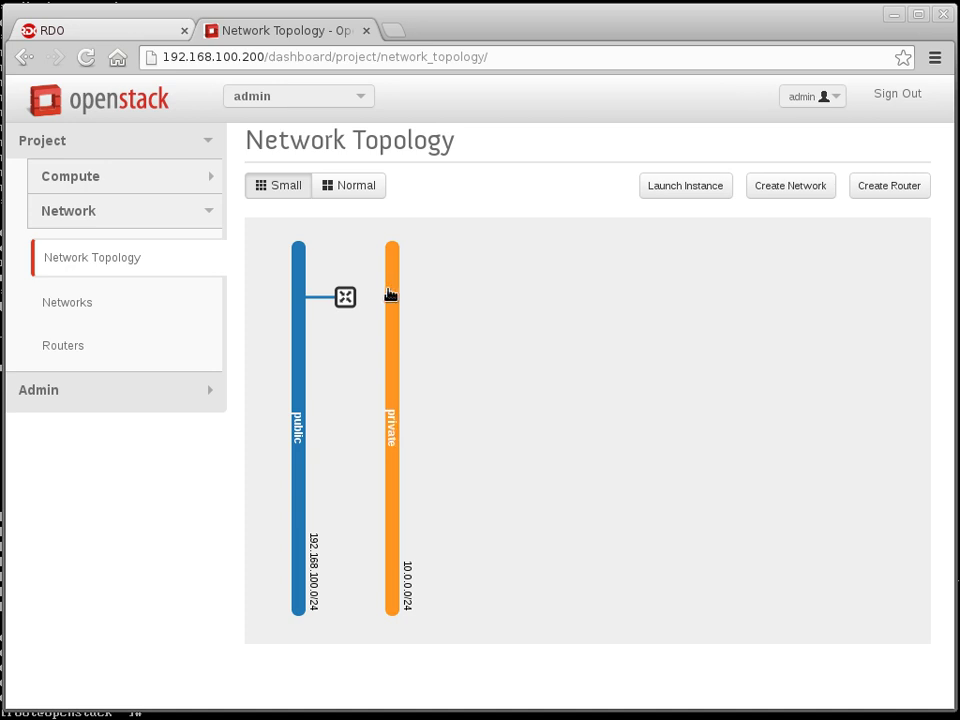
left_click(345, 297)
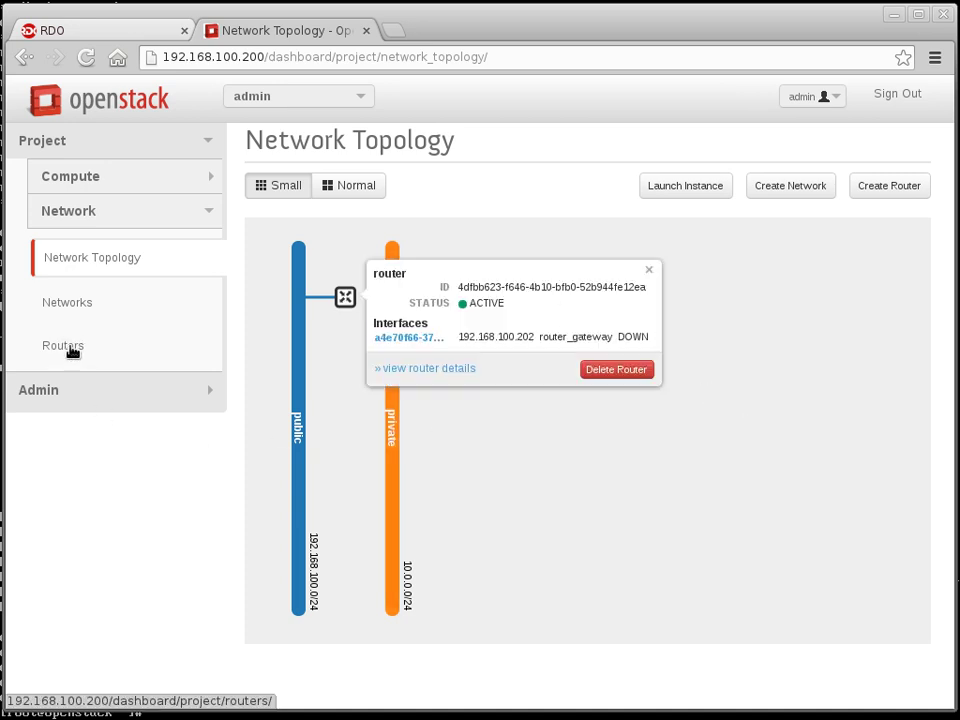
Add a router interface on the private 10.0.0.0/24 subnet with IP 10.0.0.1
left_click(72, 350)
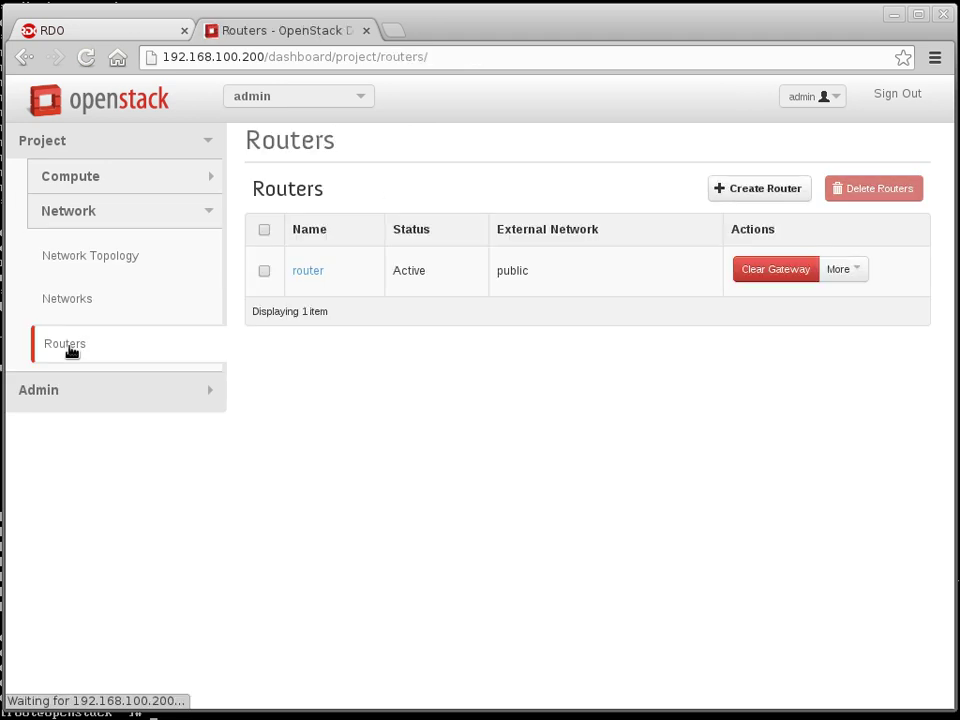
left_click(313, 272)
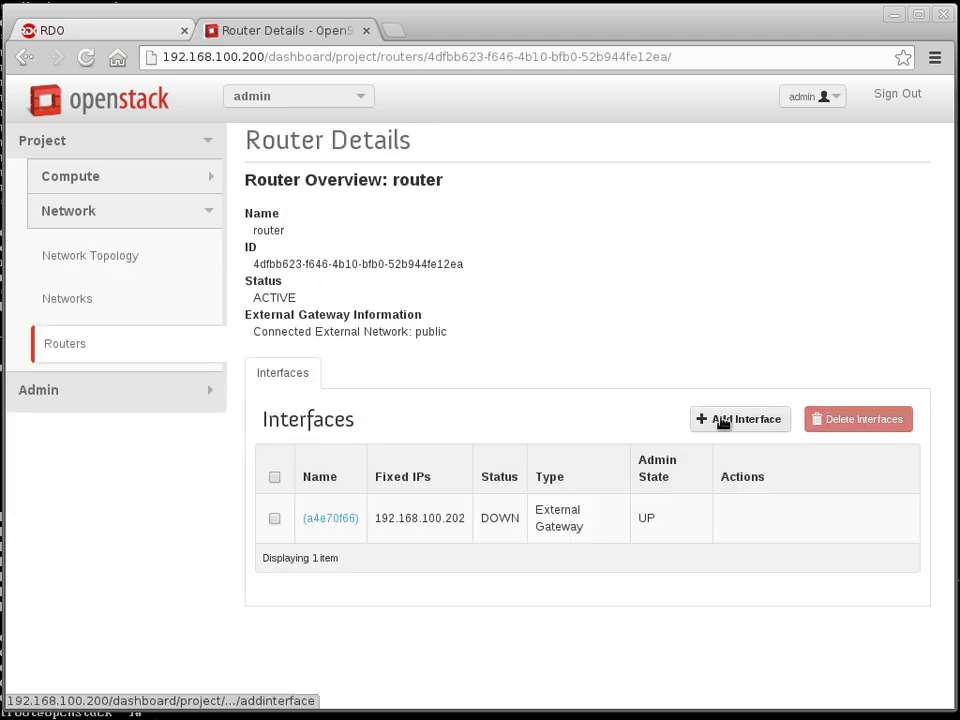
left_click(726, 424)
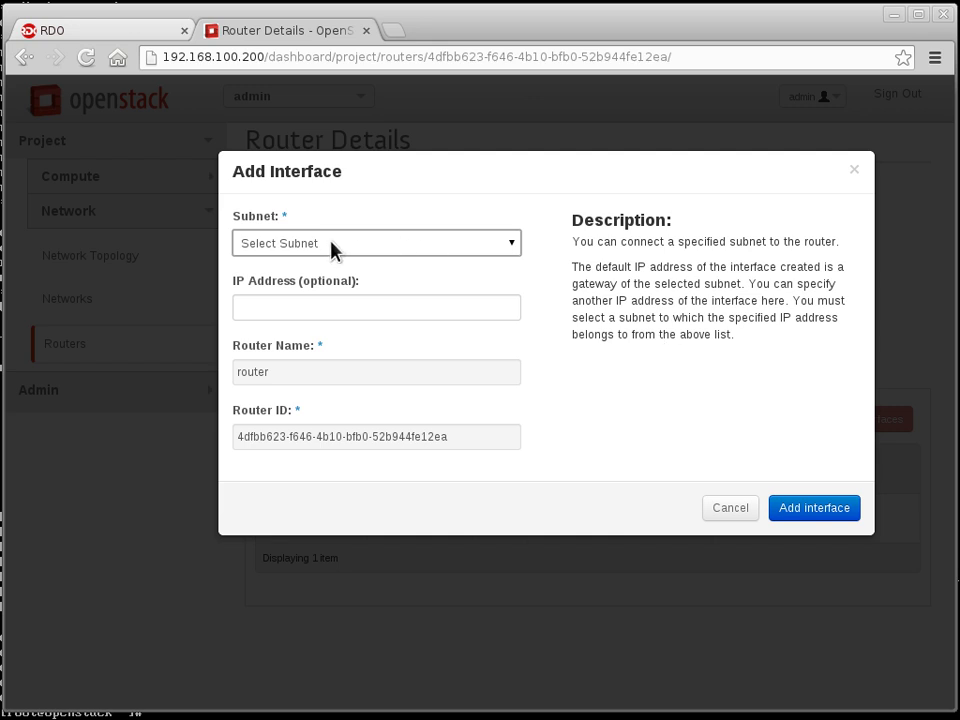
left_click(333, 248)
left_click(326, 298)
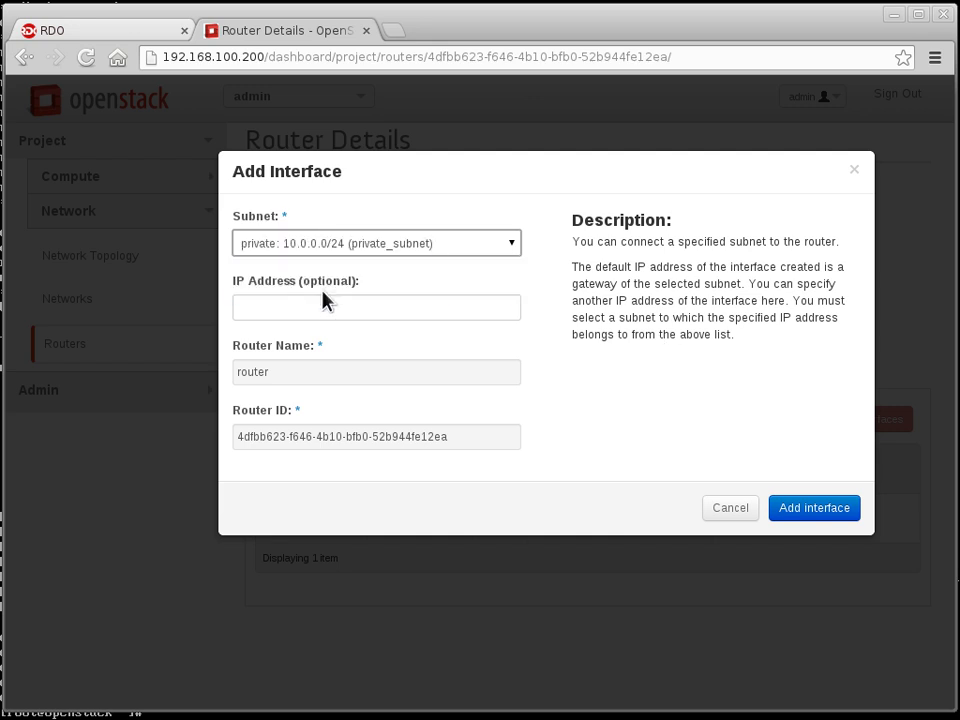
left_click(326, 310)
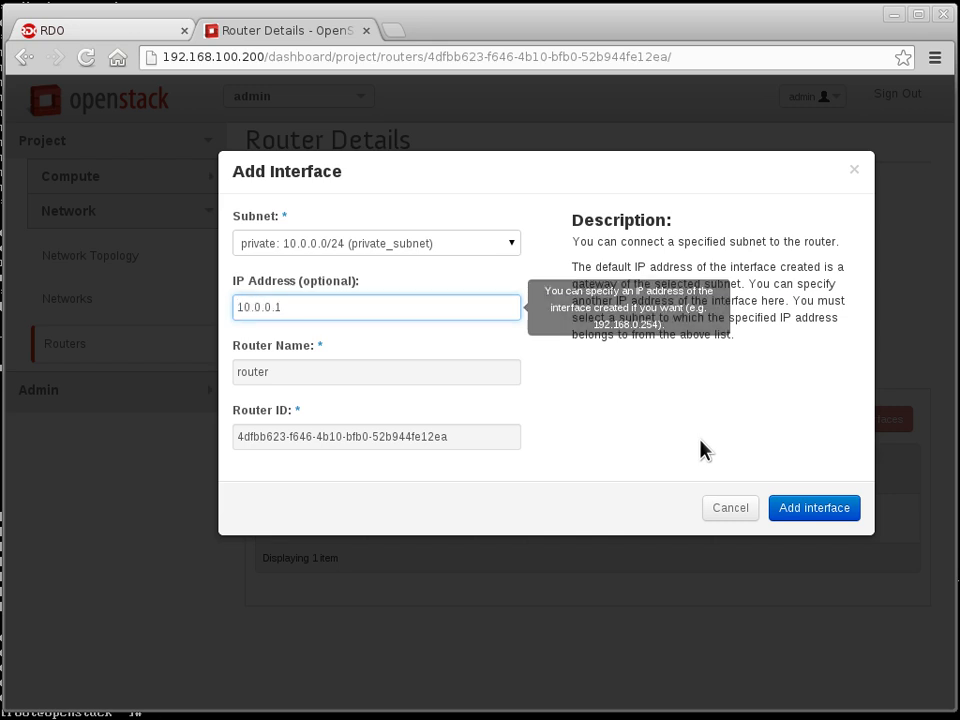
left_click(791, 508)
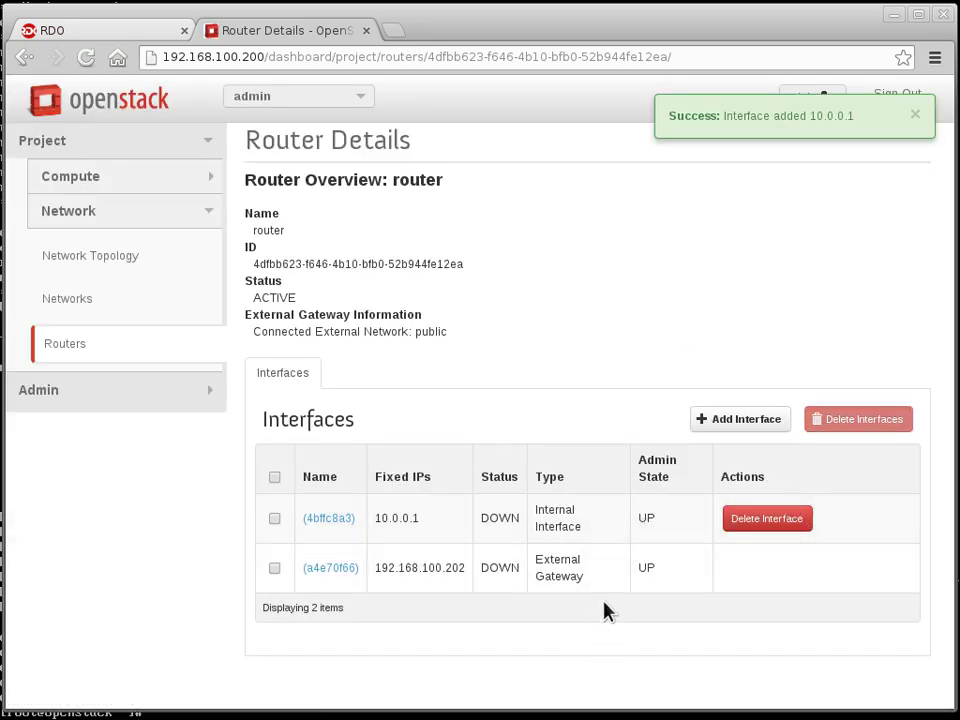
Note the gateway's DOWN status and check the router's interfaces in the topology
double_click(503, 570)
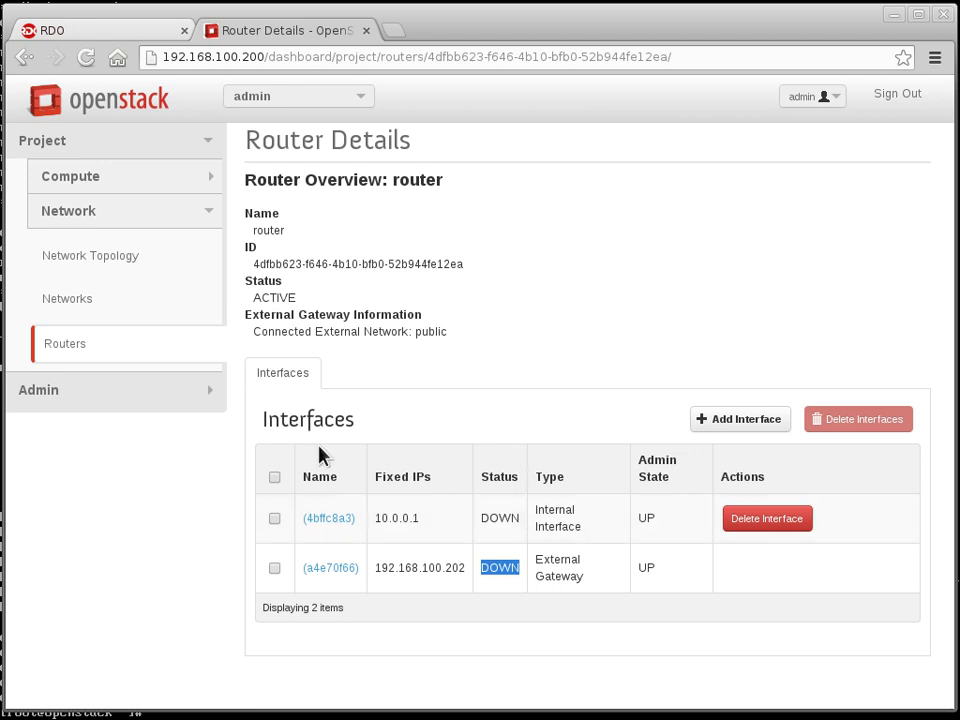
left_click(72, 260)
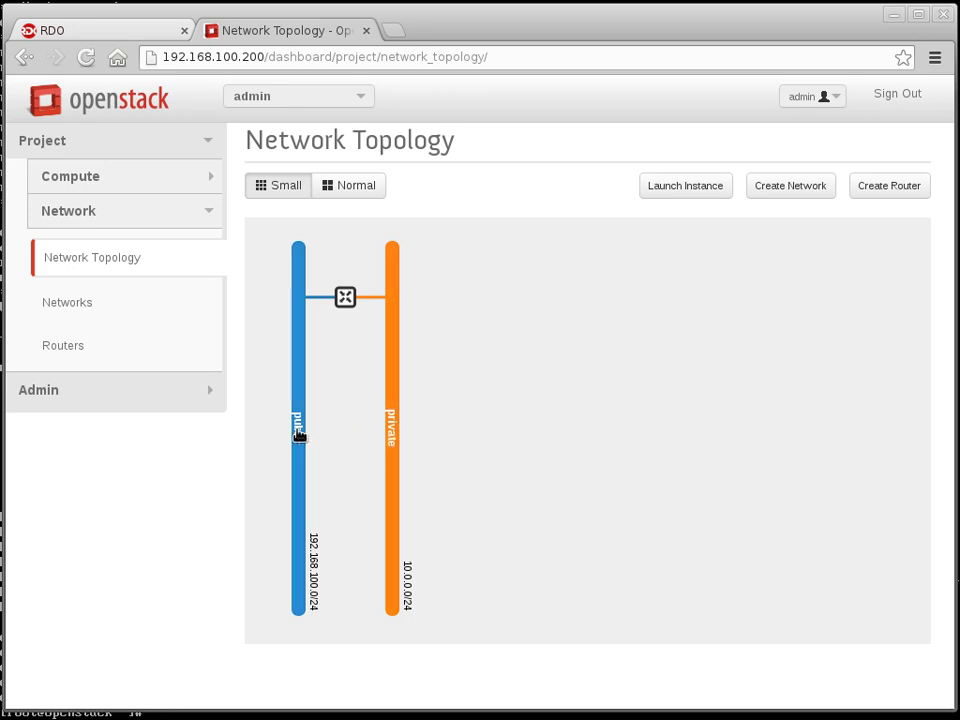
left_click(345, 296)
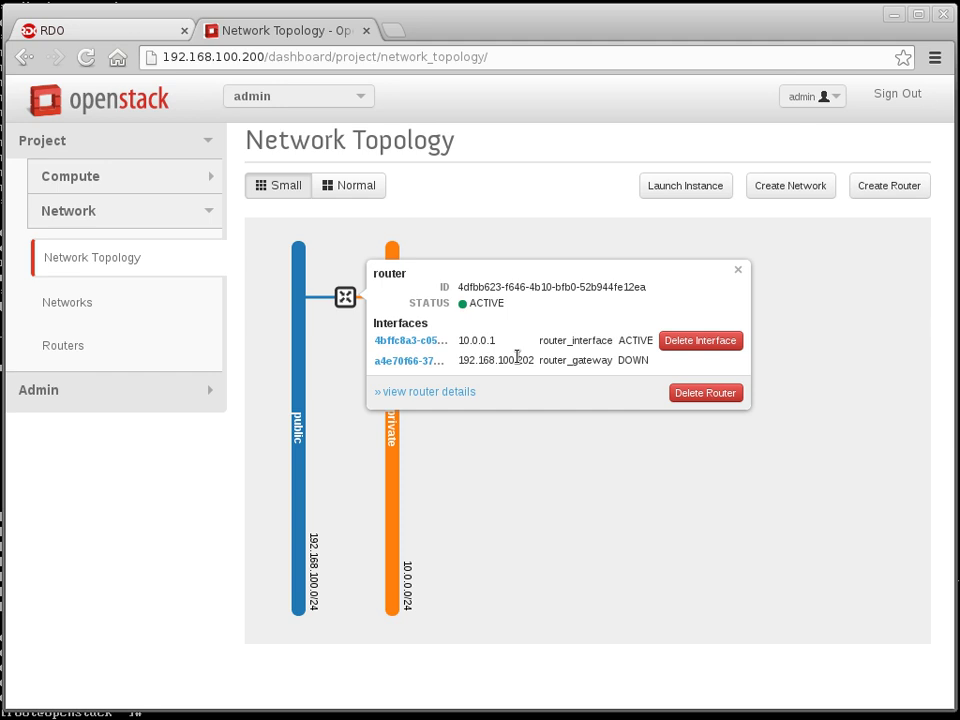
left_click(543, 502)
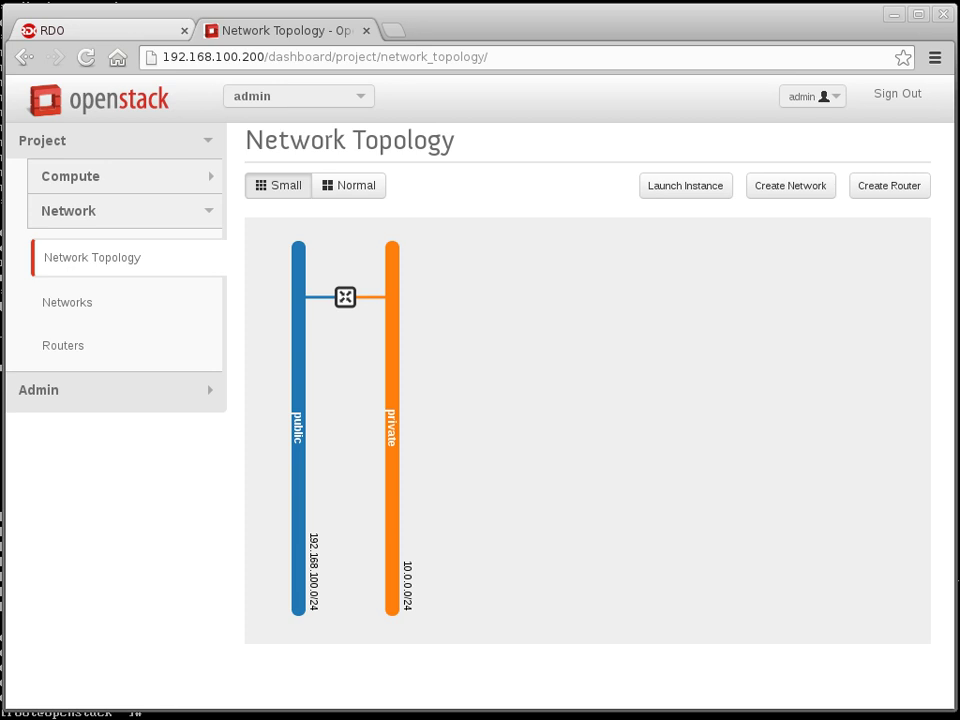
left_click(92, 180)
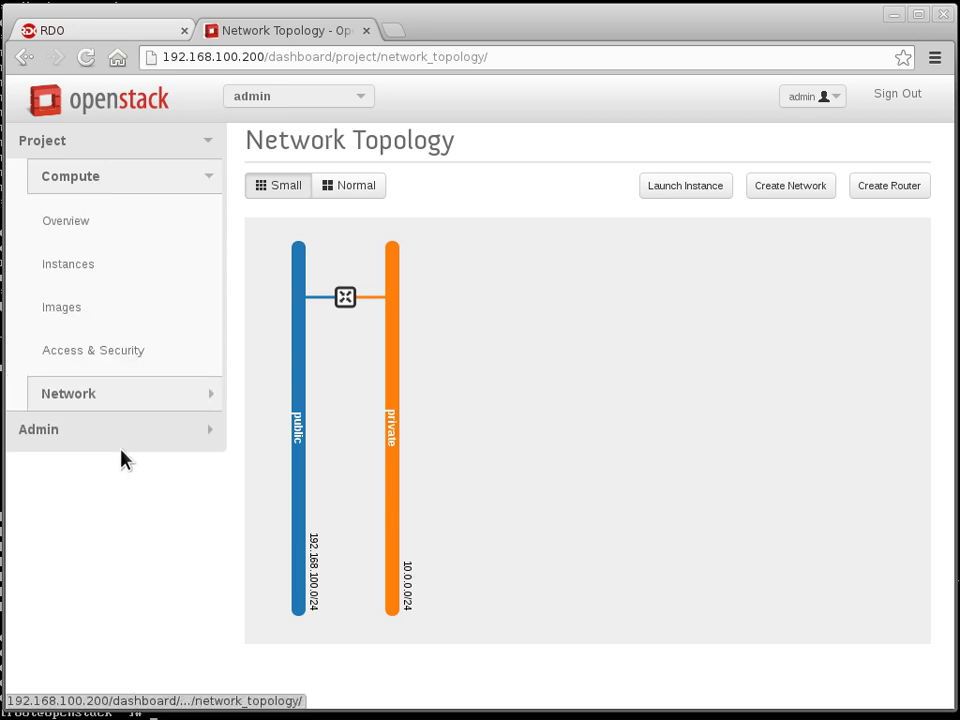
In Access & Security, select all four rules of the default security group and delete them
left_click(105, 360)
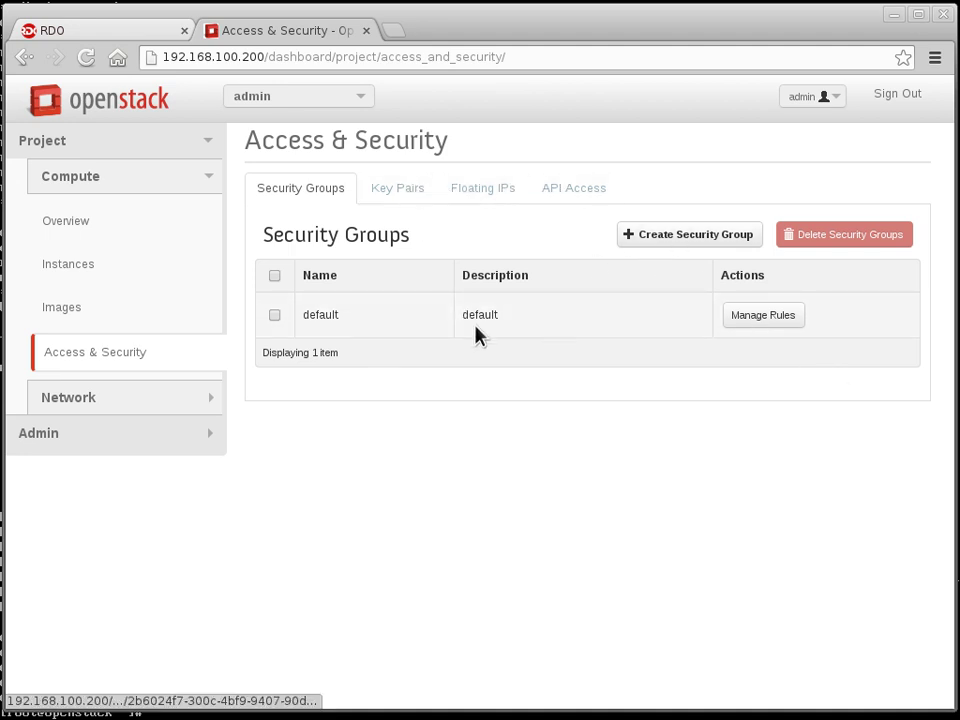
left_click(785, 320)
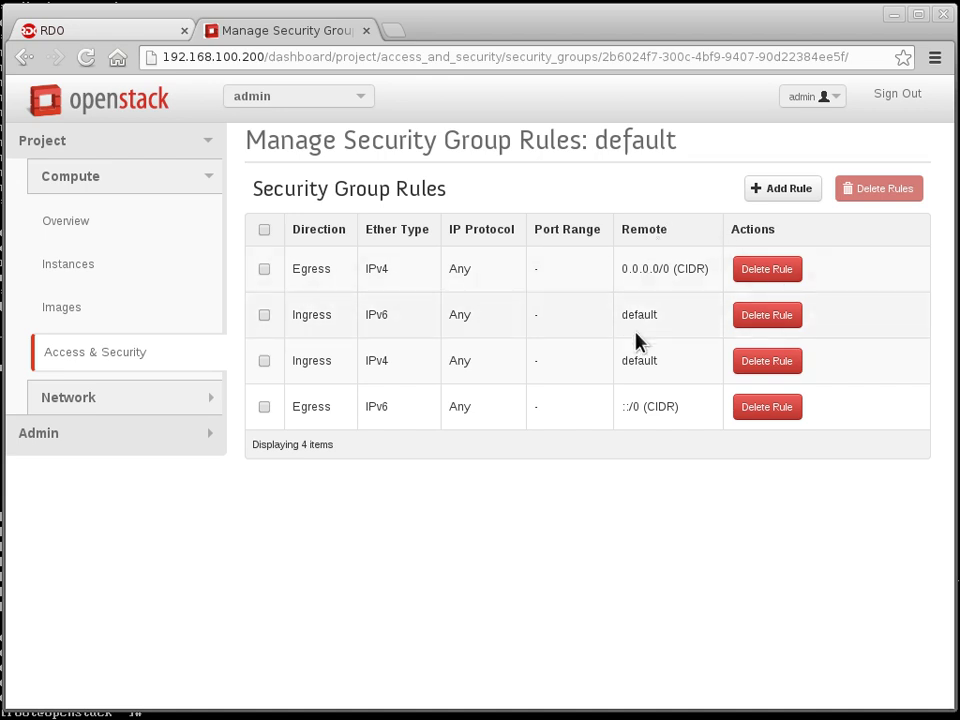
left_click(265, 231)
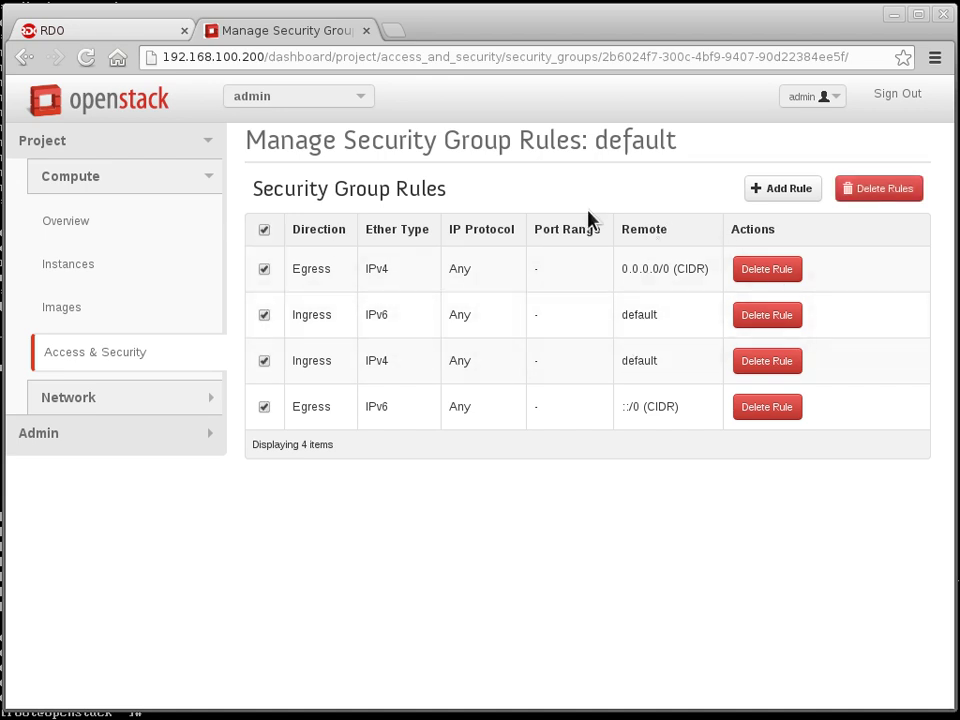
left_click(872, 190)
left_click(831, 290)
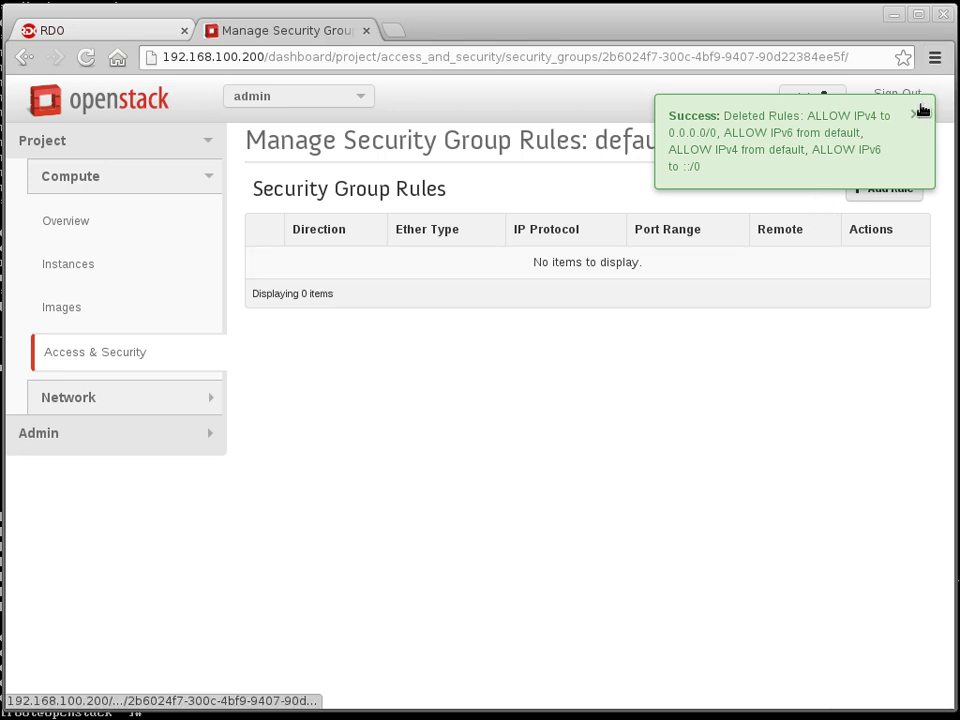
left_click(915, 113)
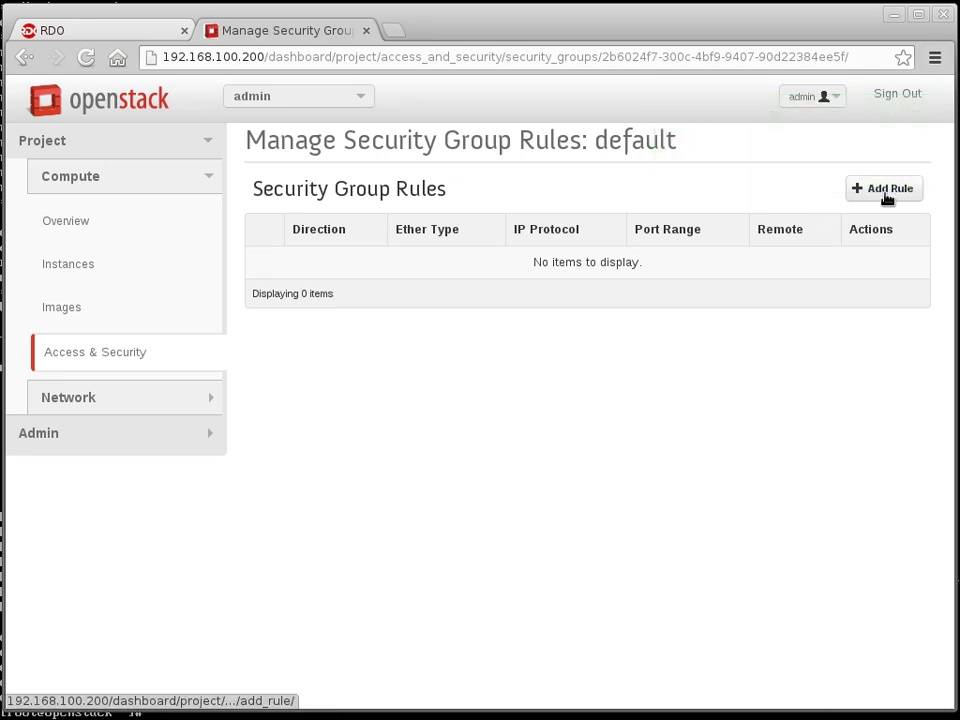
Add ingress rules for ALL ICMP, ALL TCP and ALL UDP to the default group
left_click(884, 190)
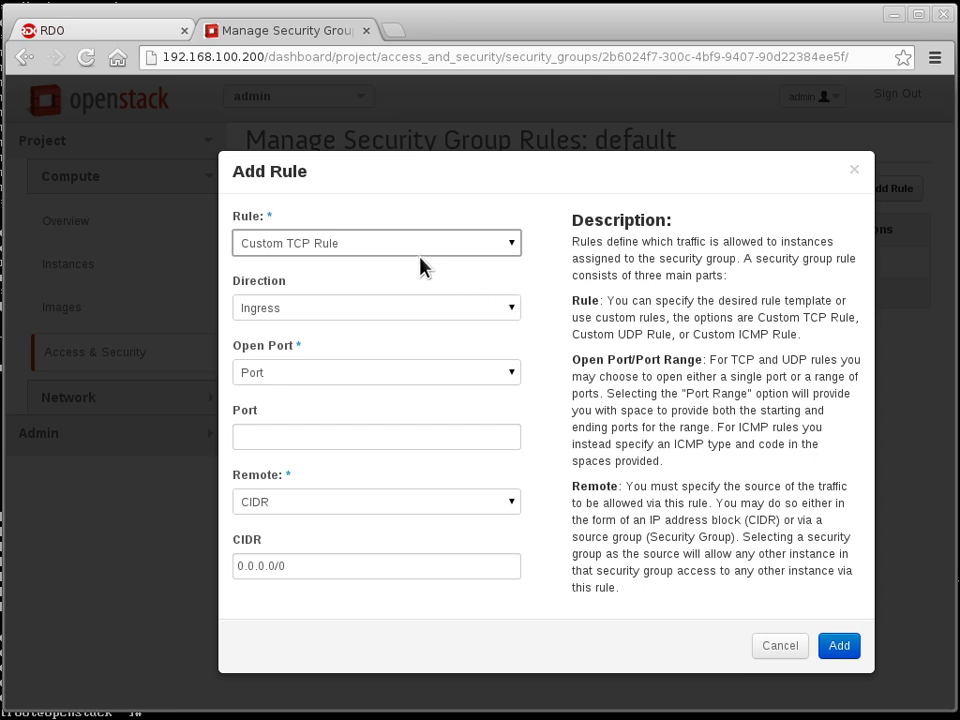
left_click(414, 249)
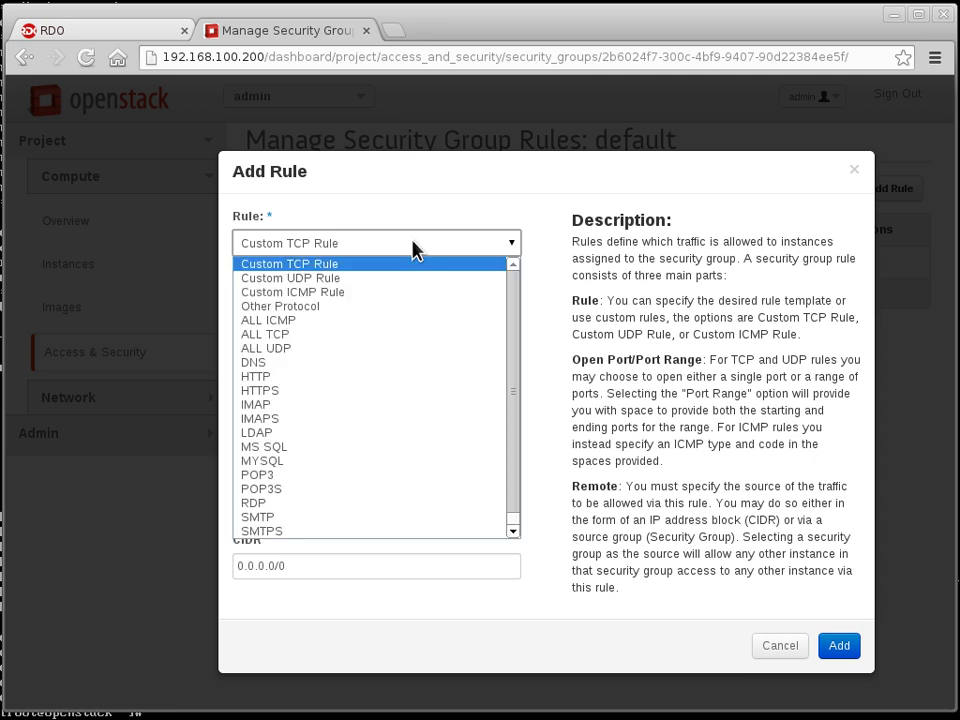
left_click(357, 320)
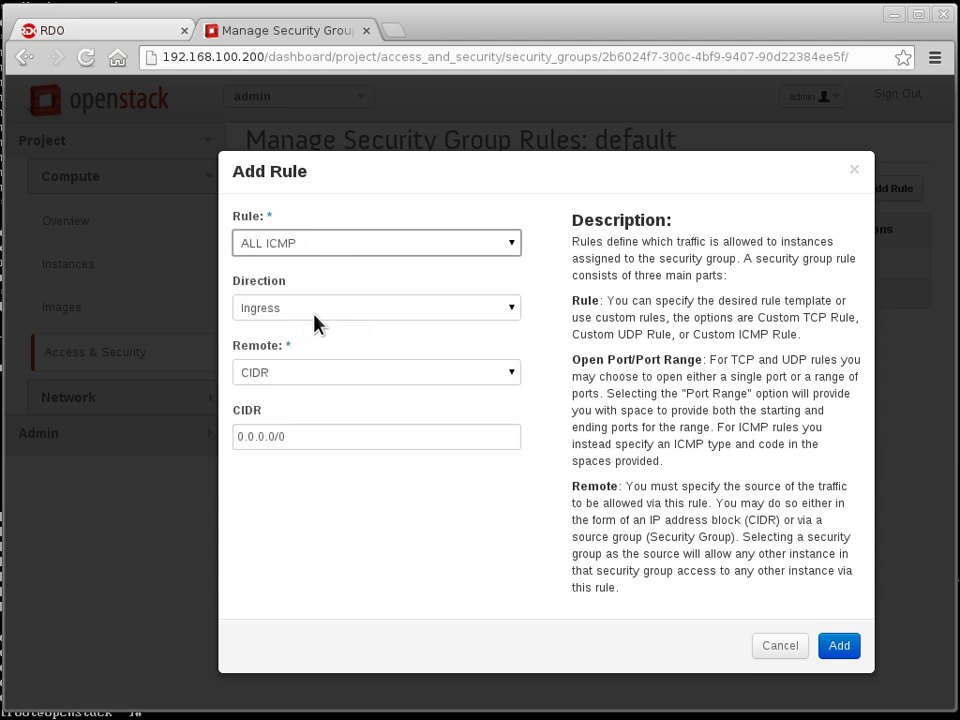
left_click(838, 645)
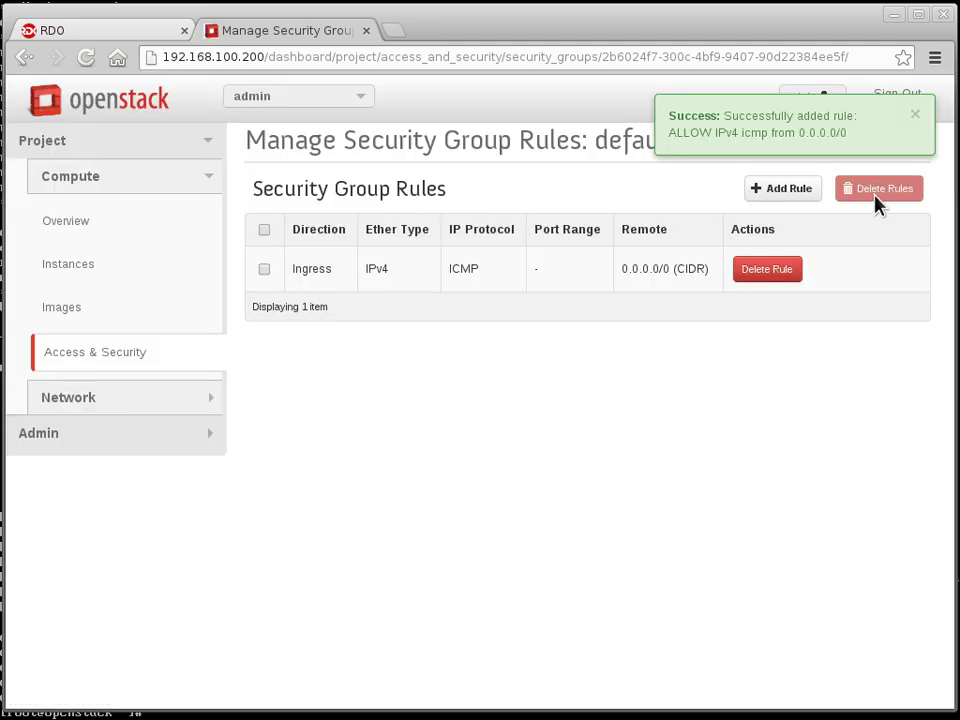
left_click(783, 192)
left_click(372, 243)
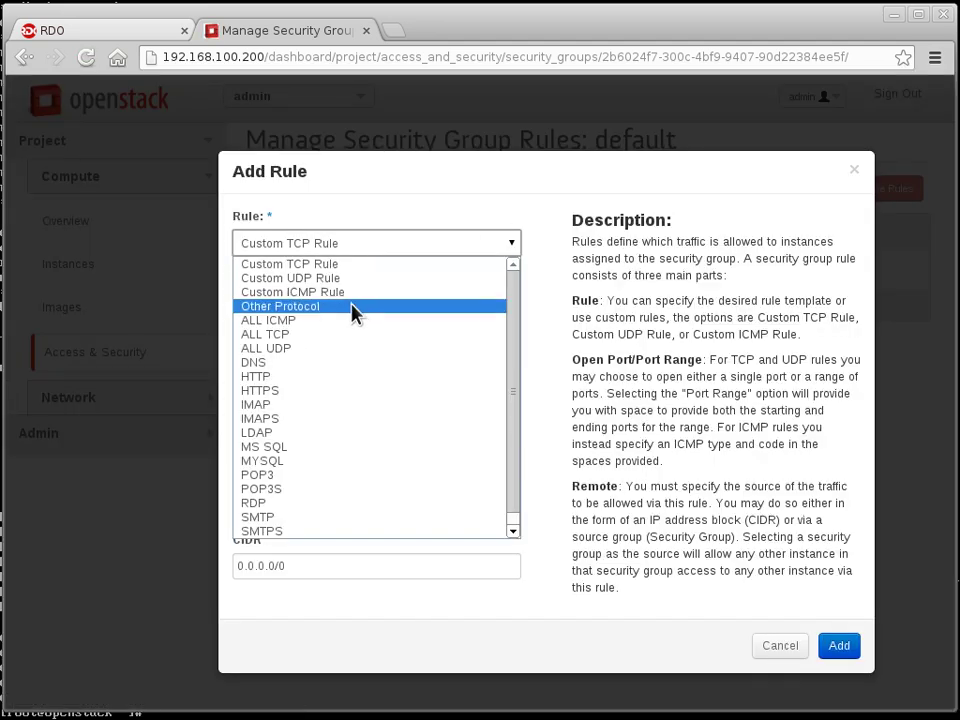
left_click(346, 336)
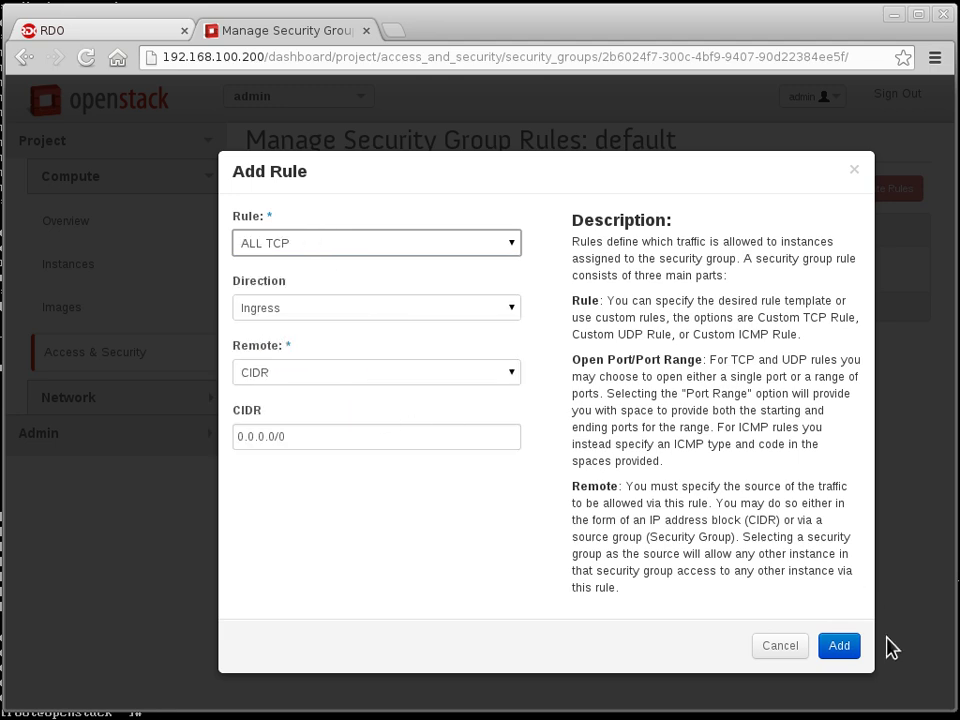
left_click(840, 645)
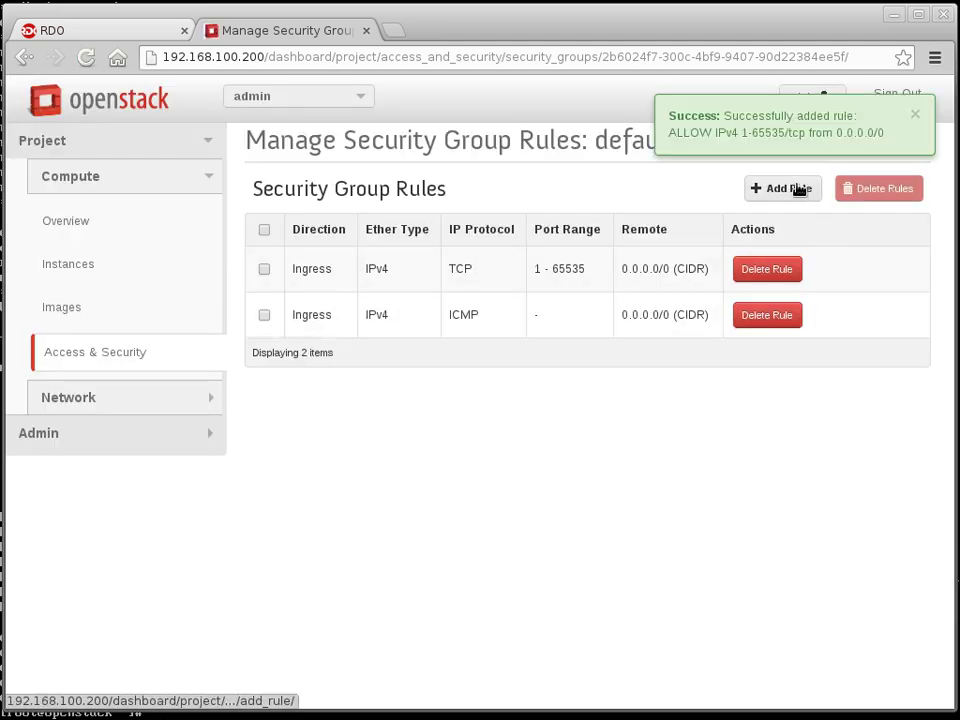
left_click(796, 189)
left_click(355, 246)
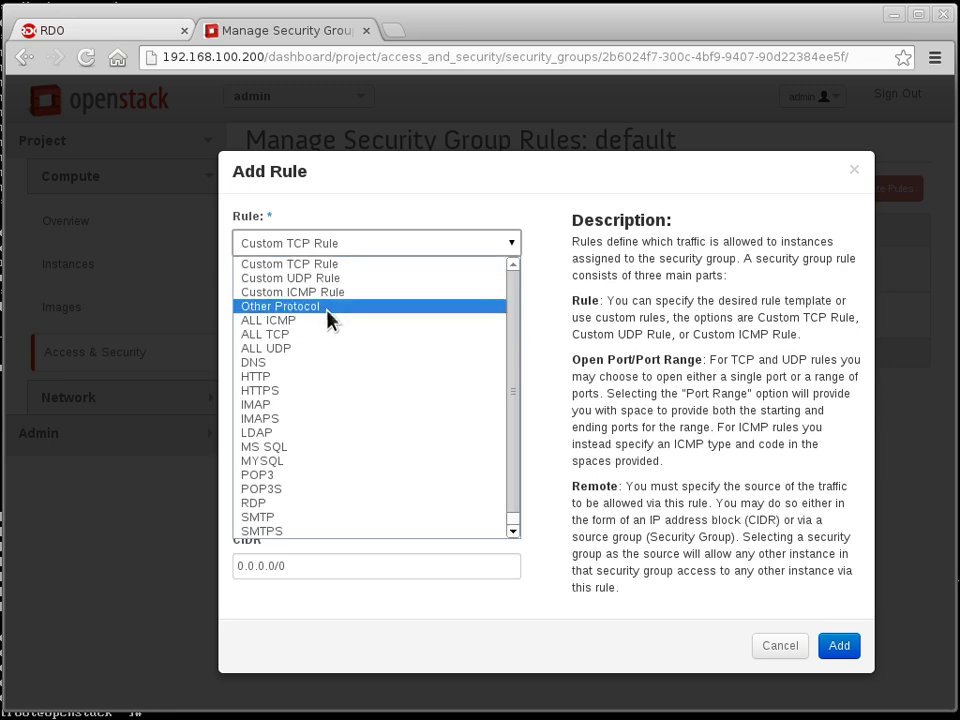
left_click(315, 348)
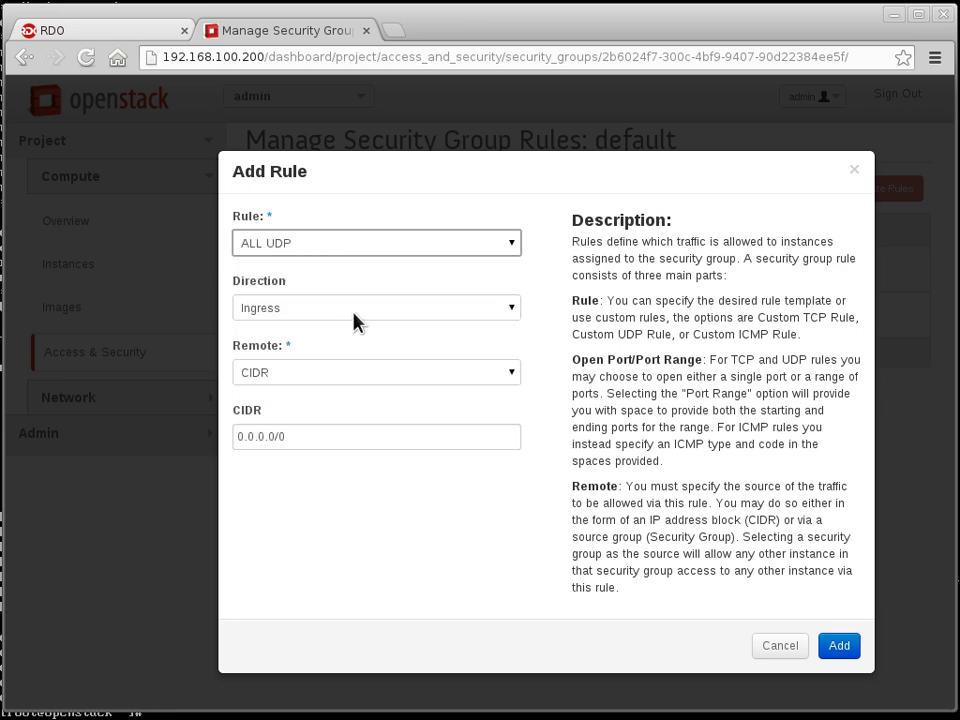
left_click(856, 650)
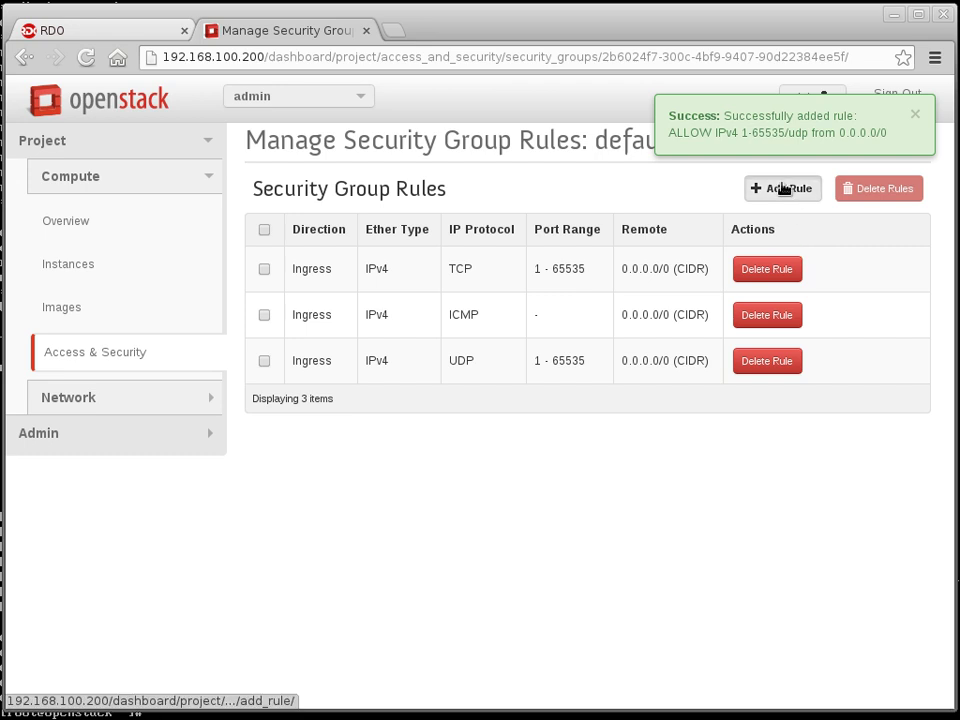
Add egress rules for ALL ICMP and ALL TCP
left_click(783, 188)
left_click(376, 245)
left_click(300, 320)
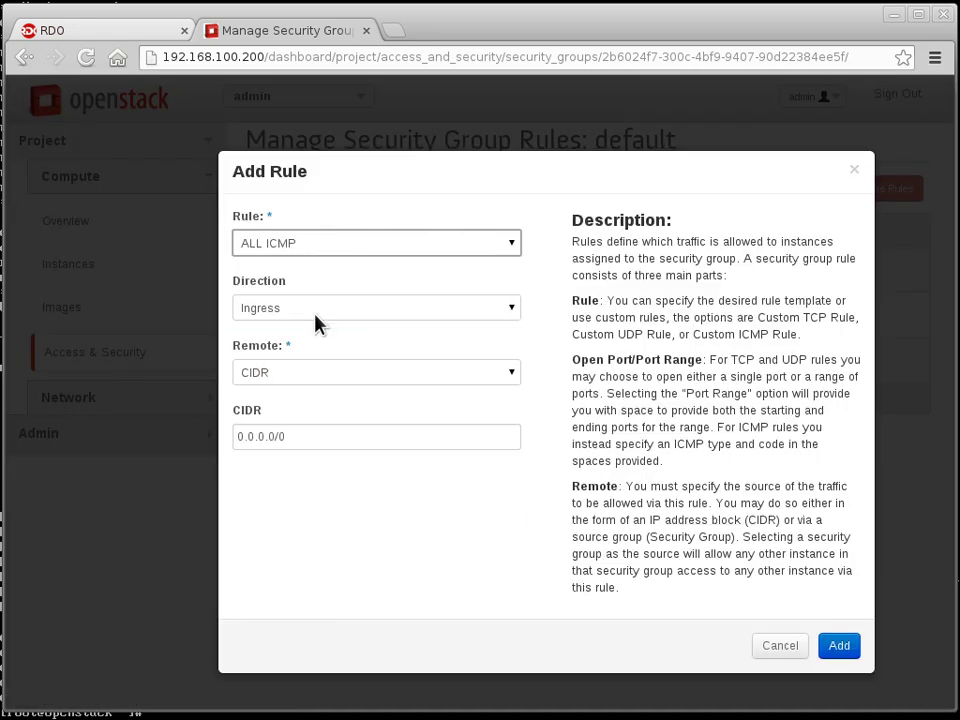
left_click(314, 314)
left_click(306, 342)
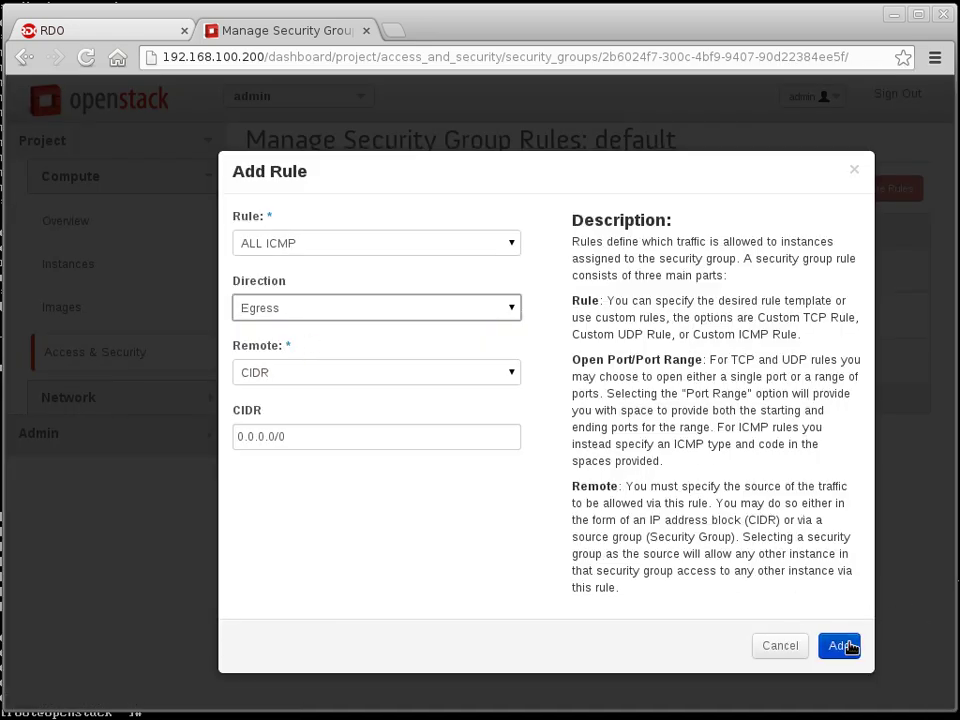
left_click(840, 645)
left_click(790, 192)
left_click(328, 313)
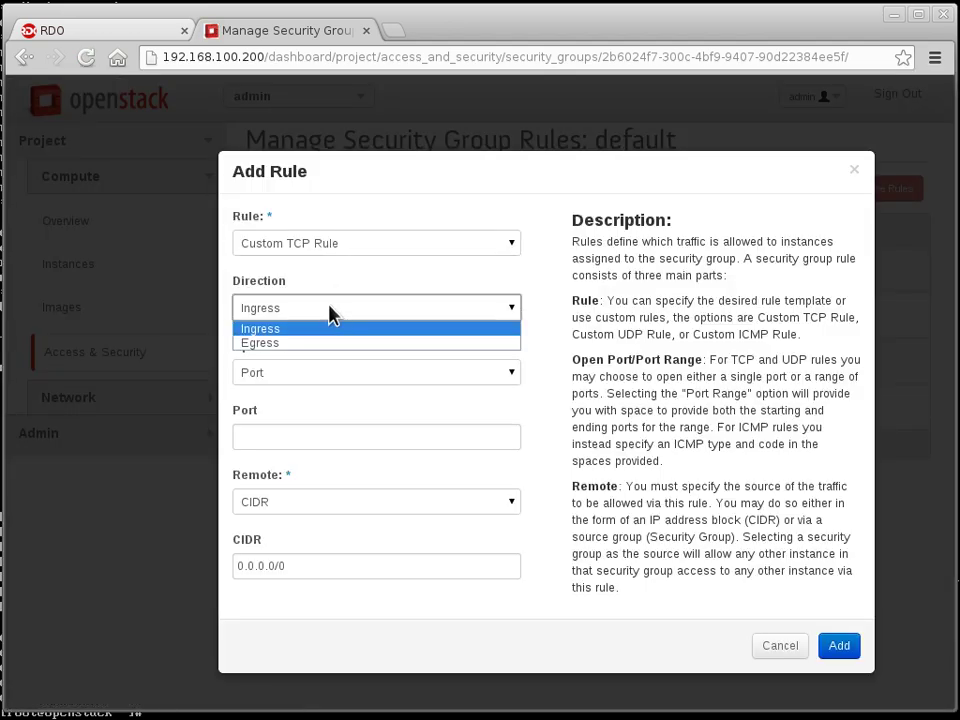
left_click(339, 242)
left_click(339, 242)
left_click(320, 336)
left_click(324, 312)
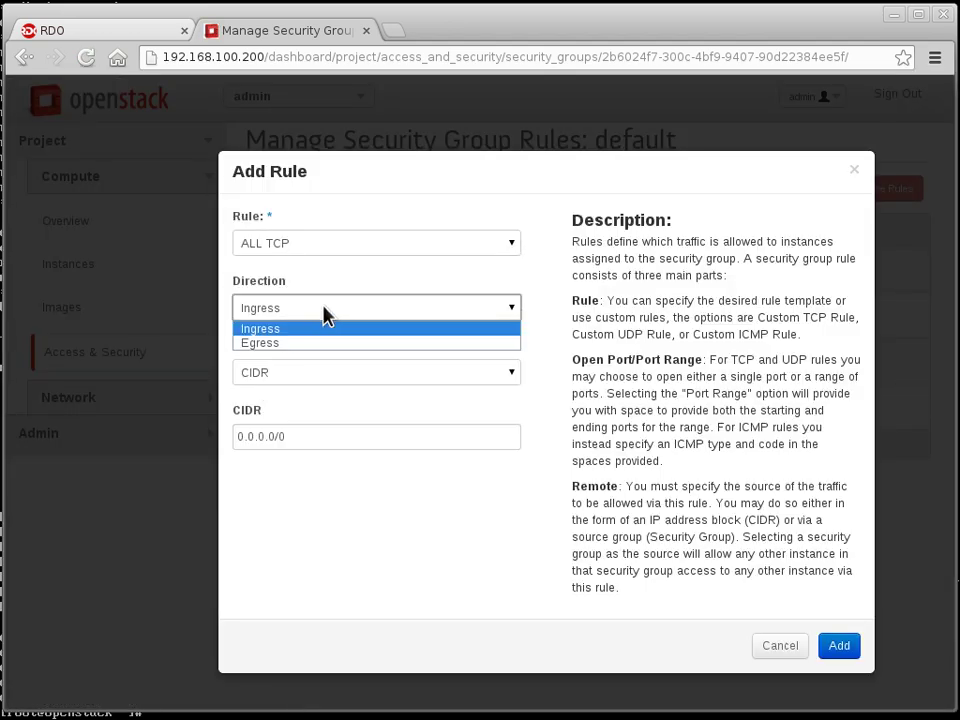
left_click(317, 342)
left_click(837, 644)
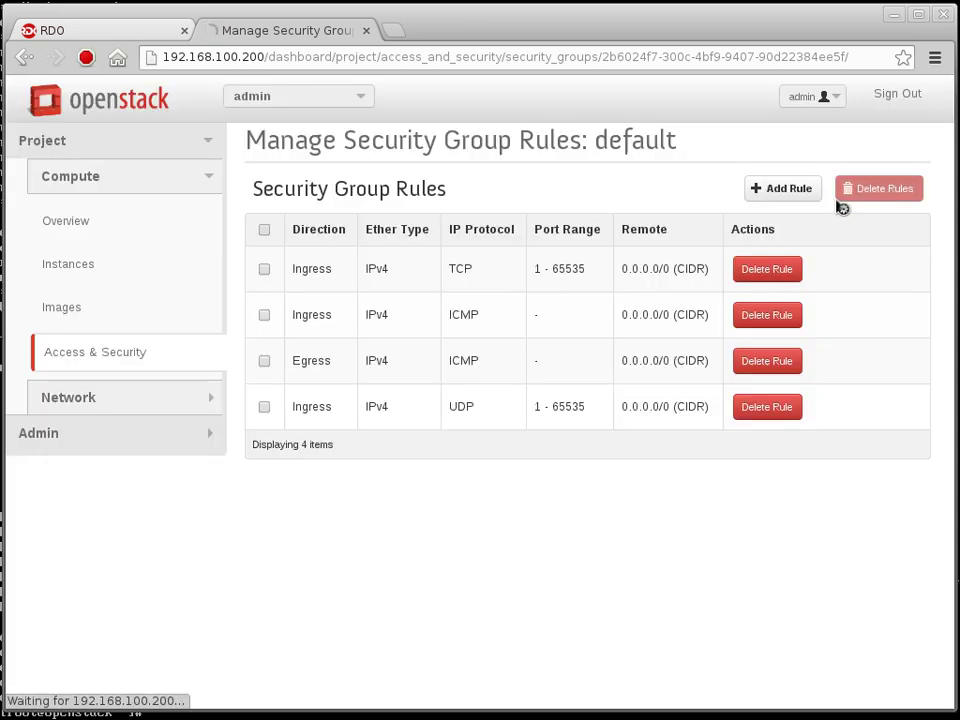
Add an egress rule for ALL UDP
left_click(779, 190)
left_click(368, 242)
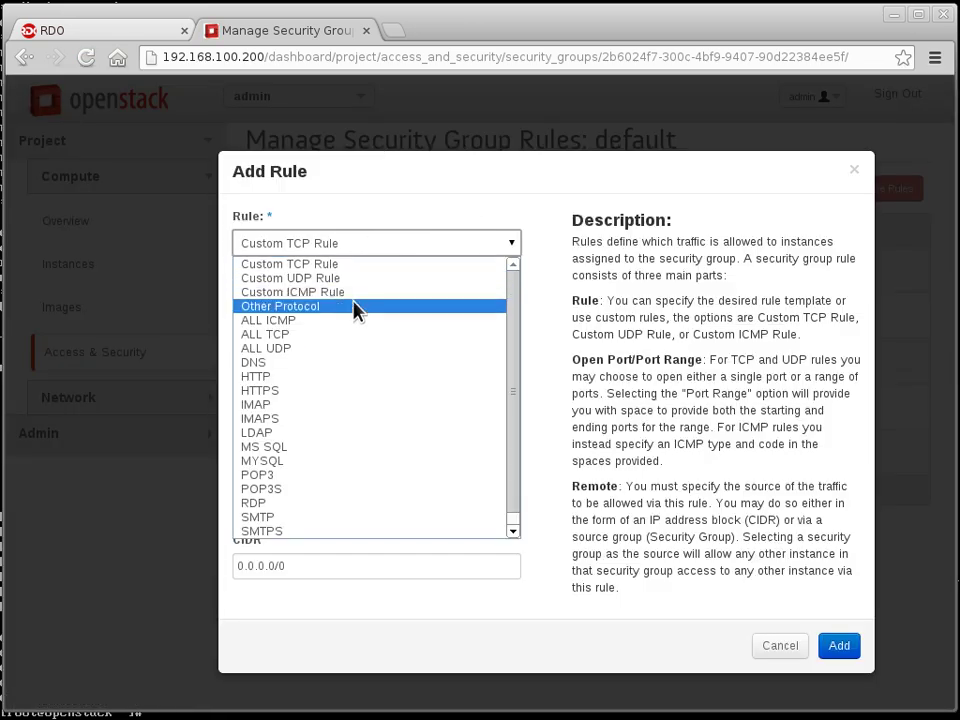
left_click(342, 345)
left_click(338, 308)
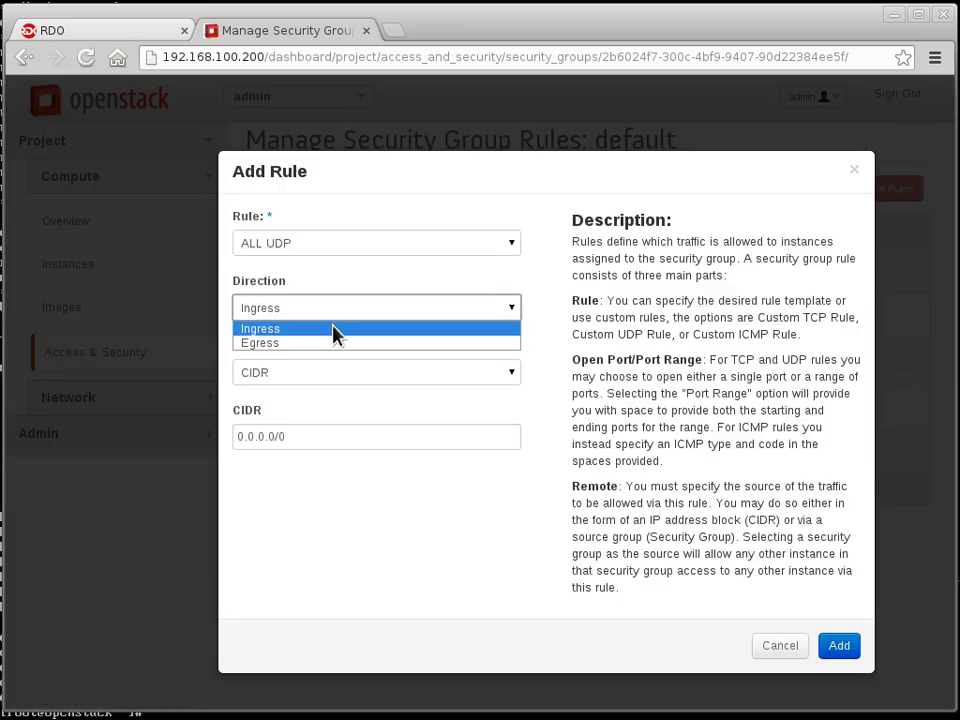
left_click(336, 341)
left_click(838, 644)
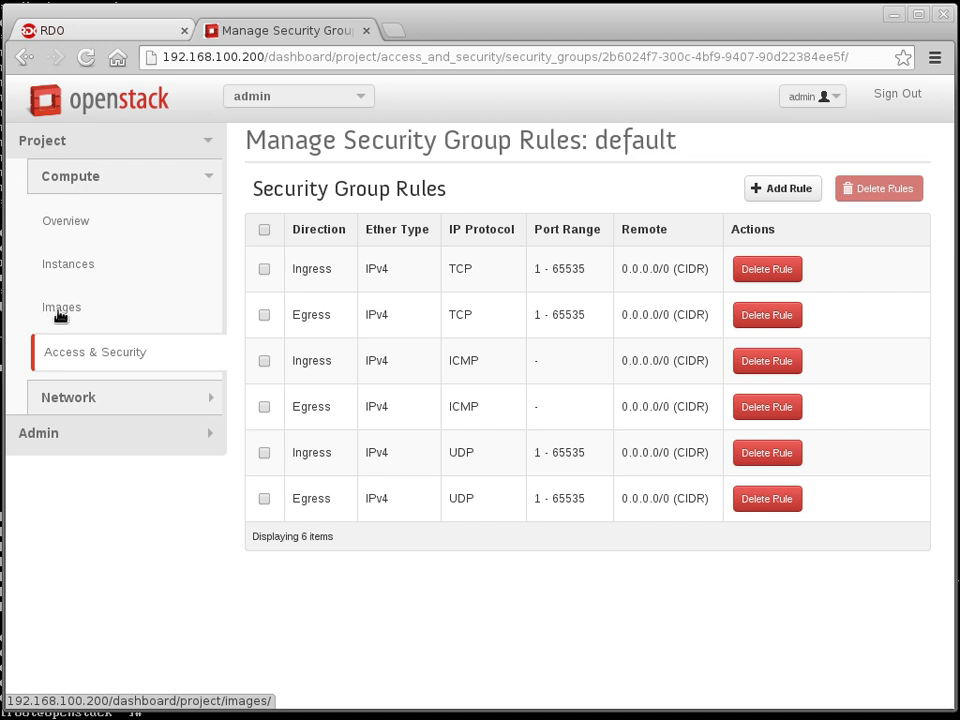
Open the Import Key Pair form from the empty Key Pairs tab of Access & Security
left_click(64, 349)
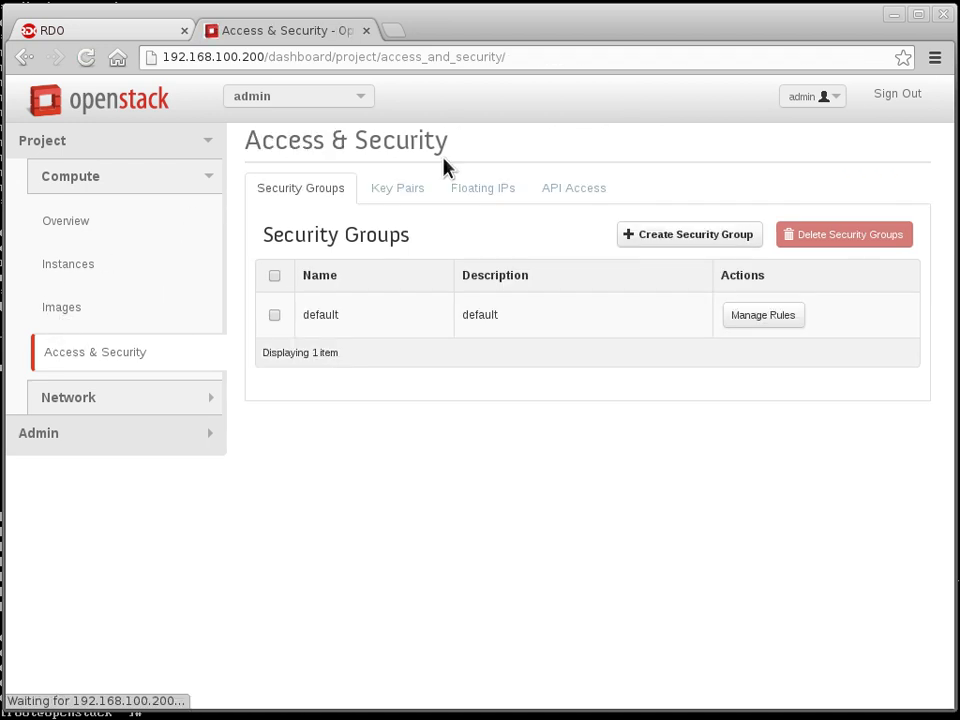
left_click(407, 196)
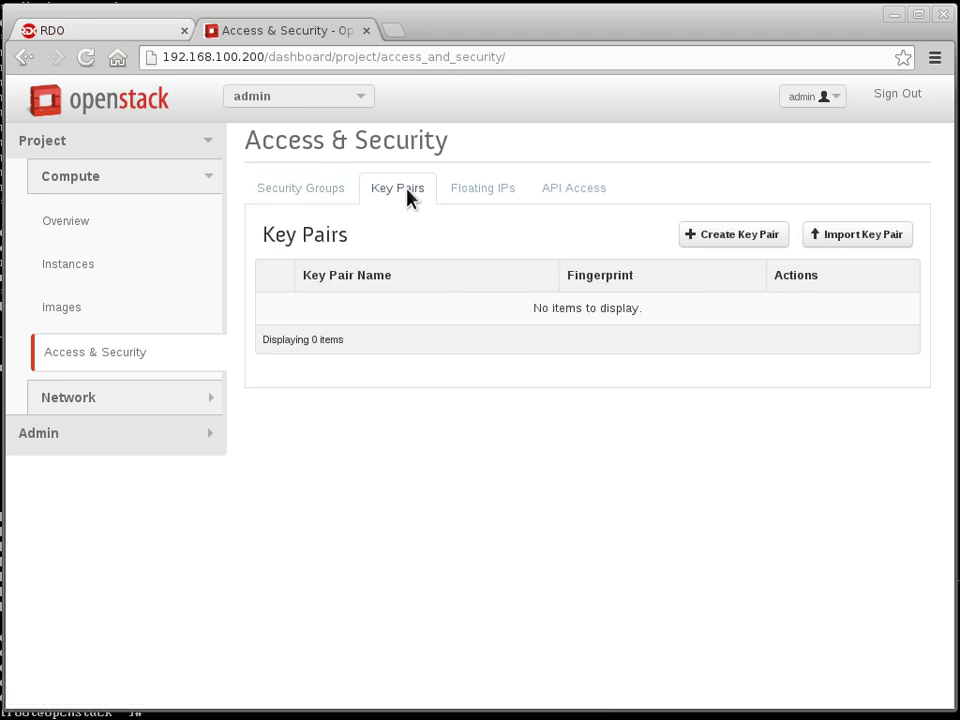
left_click(887, 236)
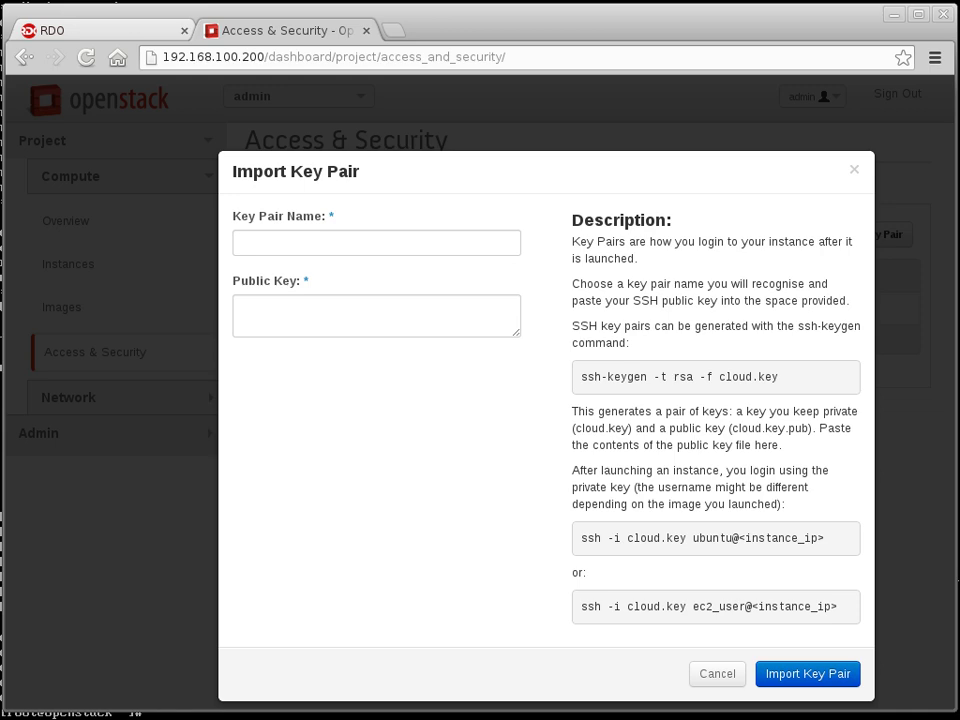
In a cleared terminal, run ssh-keygen -t rsa -f cloud.key
key("alt+Tab")
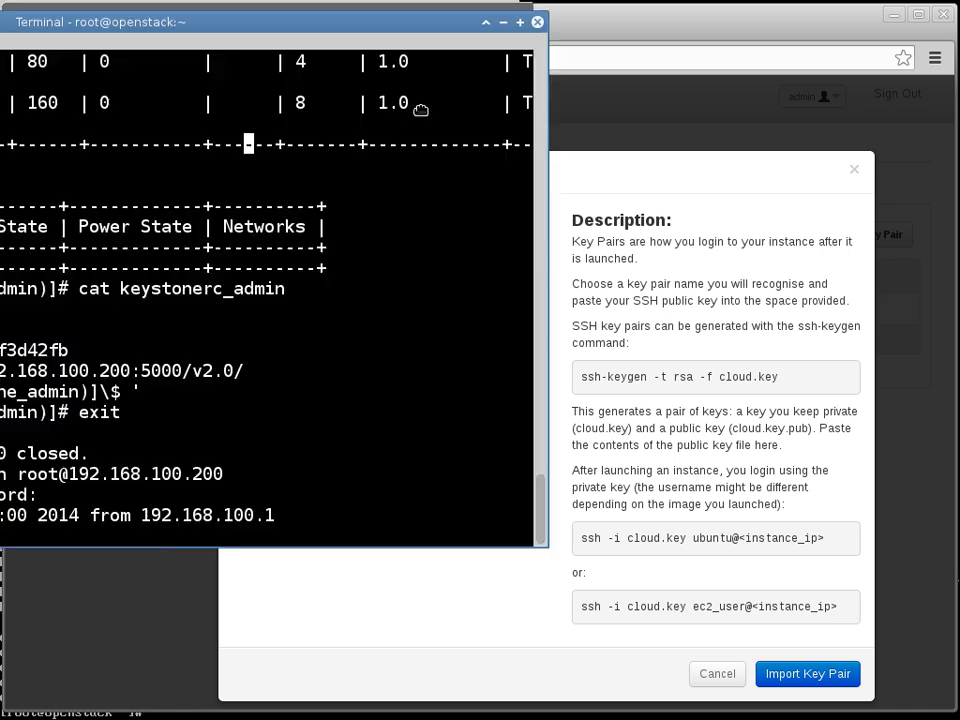
left_click_drag(560, 30, 567, 93)
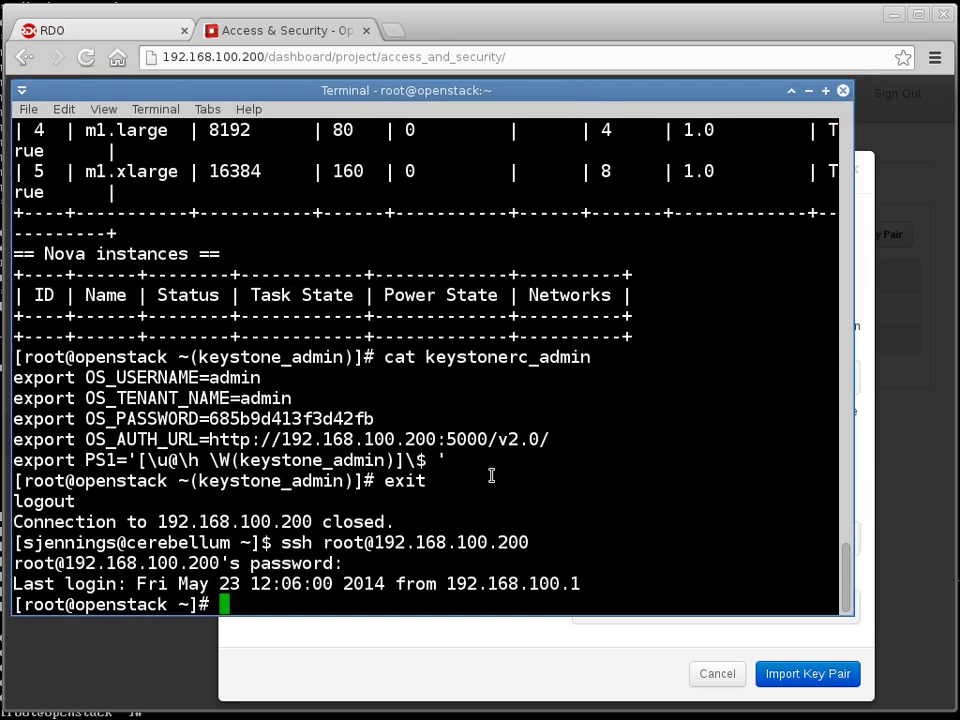
type("clear")
key("Return")
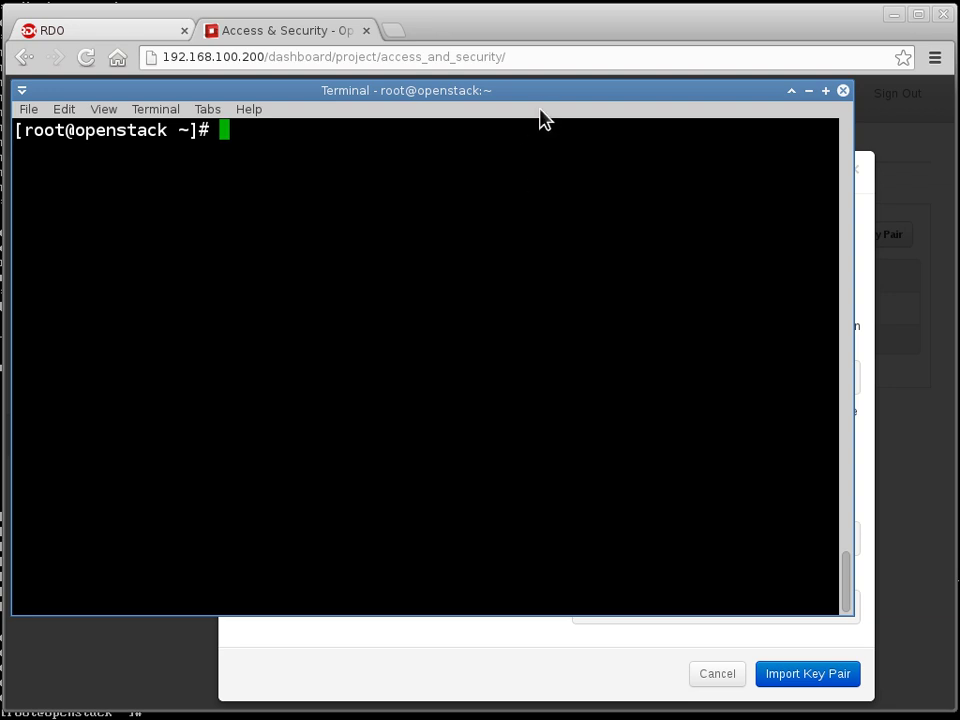
left_click_drag(535, 90, 193, 0)
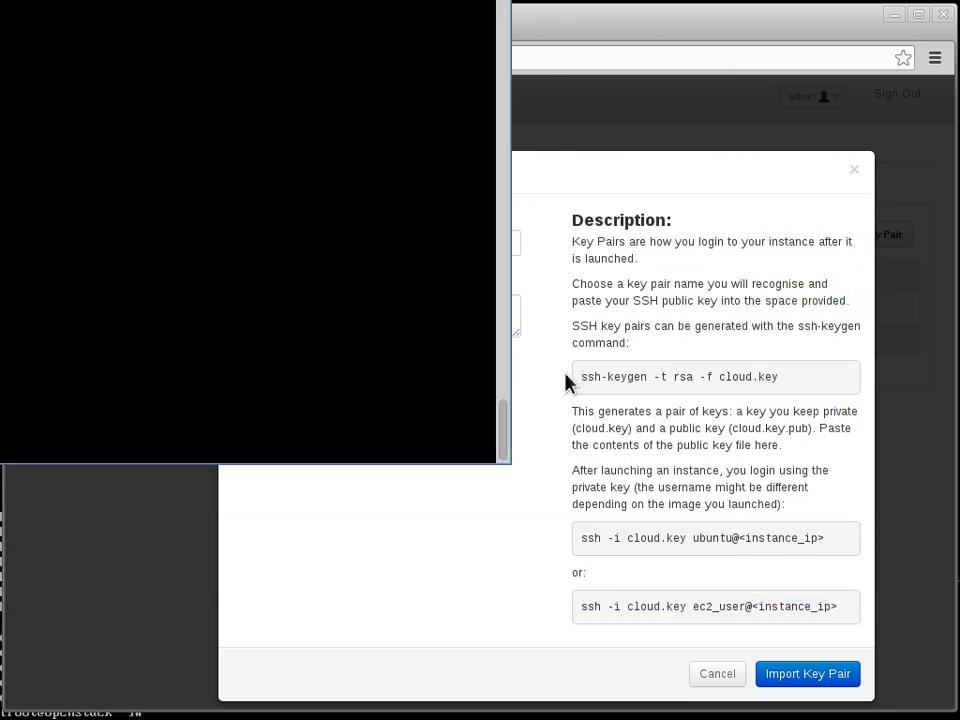
left_click_drag(582, 377, 780, 376)
left_click_drag(525, 2, 606, 107)
middle_click(288, 166)
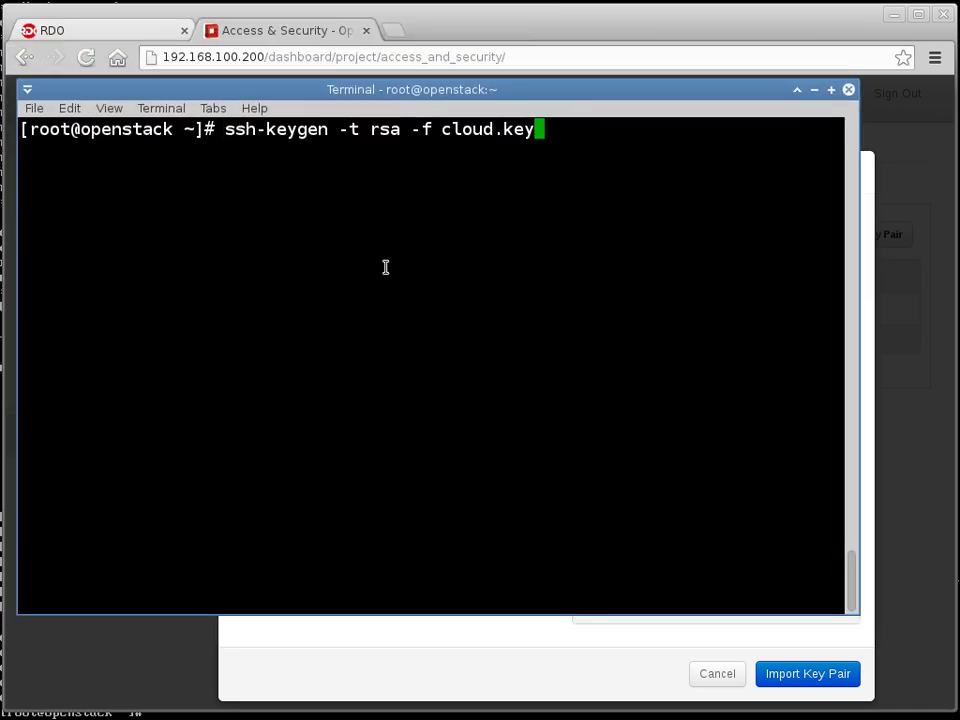
key("Return")
key("Return")
key("Return")
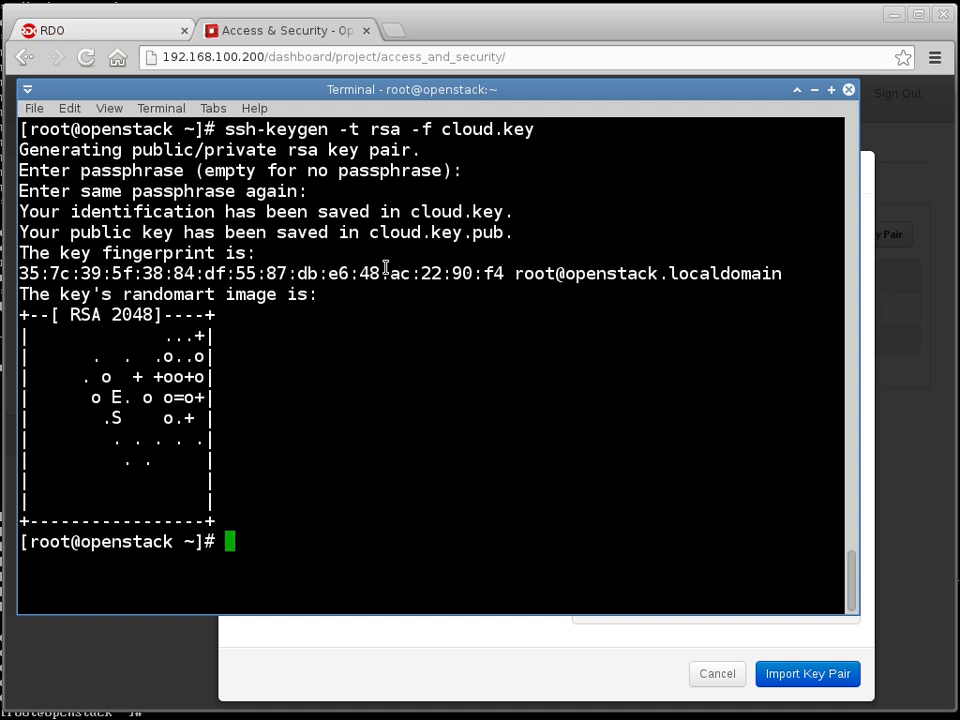
Leave the passphrase empty, then clear the screen and list the new cloud.key files
type("l")
key("BackSpace")
type("clear")
key("Return")
type("ls")
key("Return")
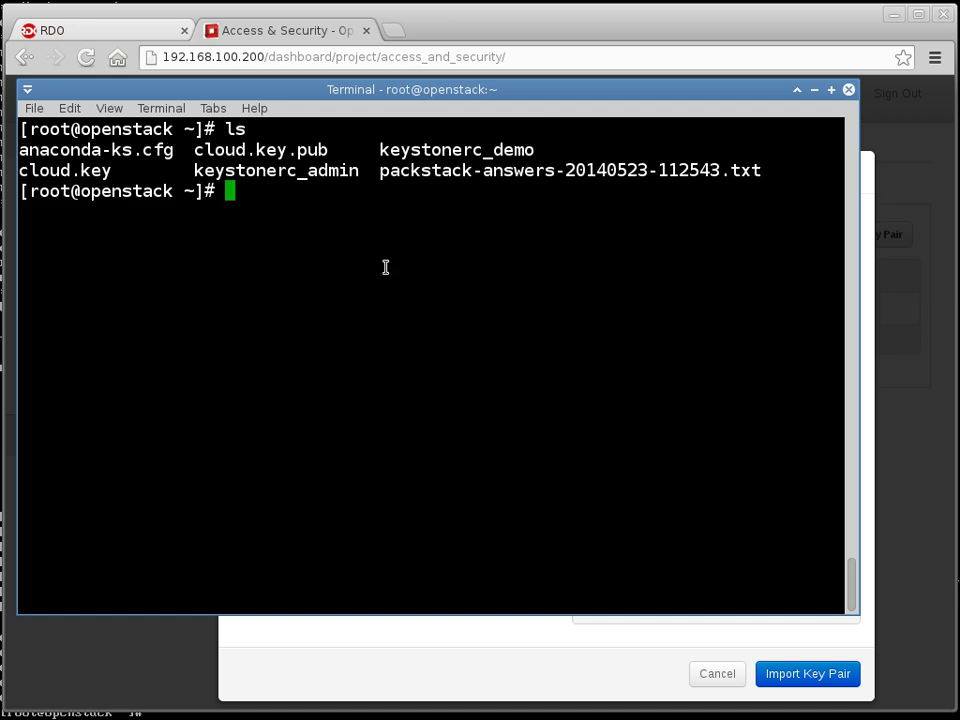
left_click_drag(19, 170, 125, 170)
left_click_drag(195, 149, 330, 150)
left_click(344, 319)
Print cloud.key.pub with cat and select the whole public key to copy it
type("cat cl")
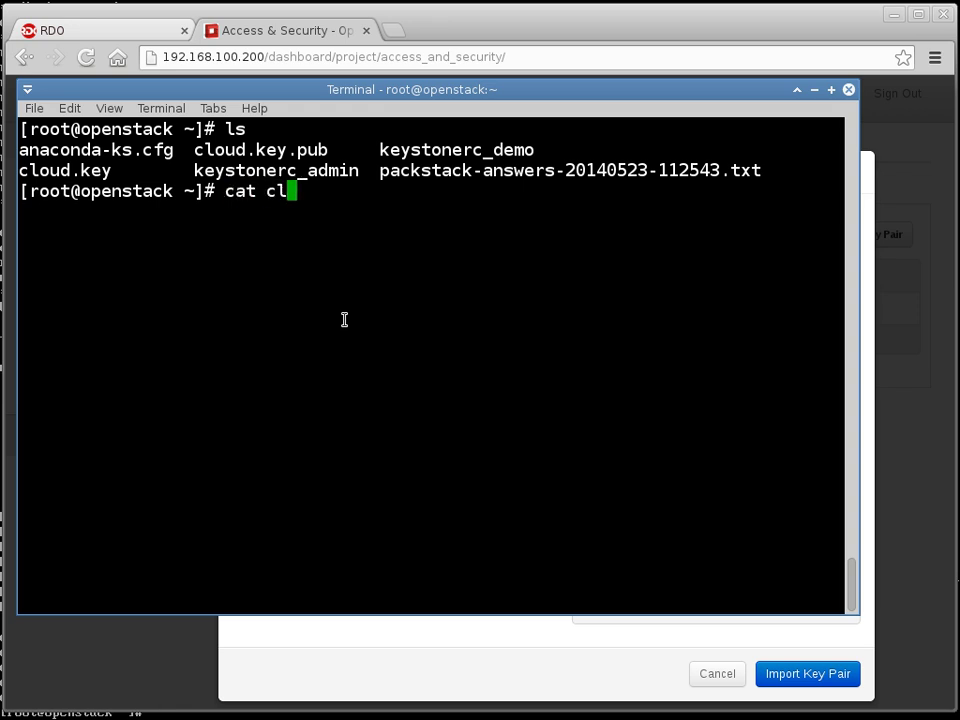
key("Tab")
type(".p")
key("Tab")
key("Return")
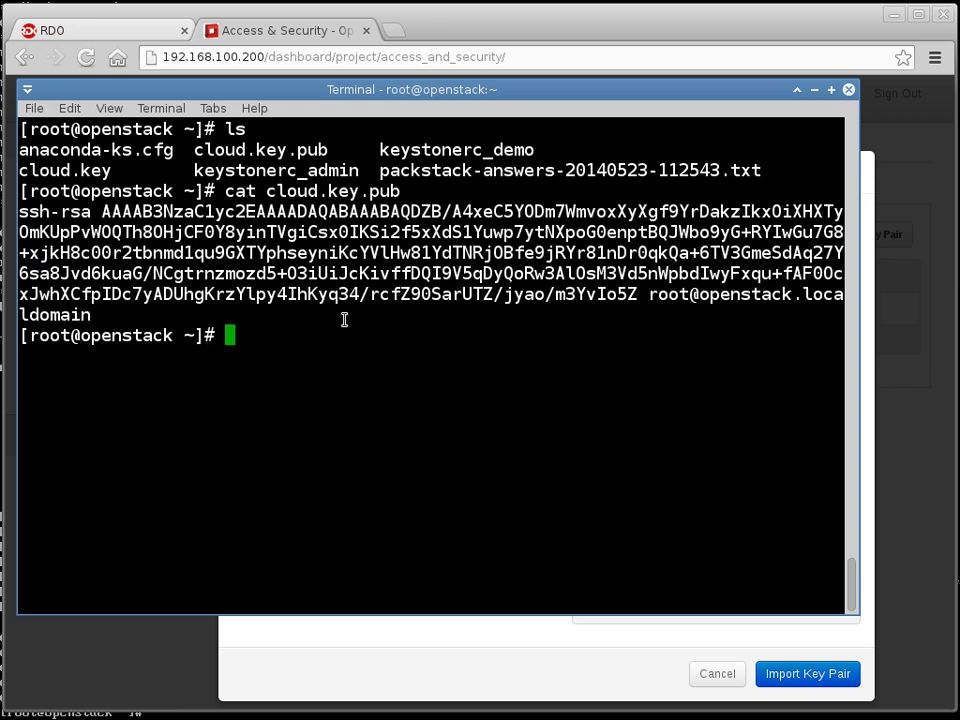
left_click_drag(22, 212, 91, 315)
Paste the public key, name the key pair 'cloud', and import it
key("alt+Tab")
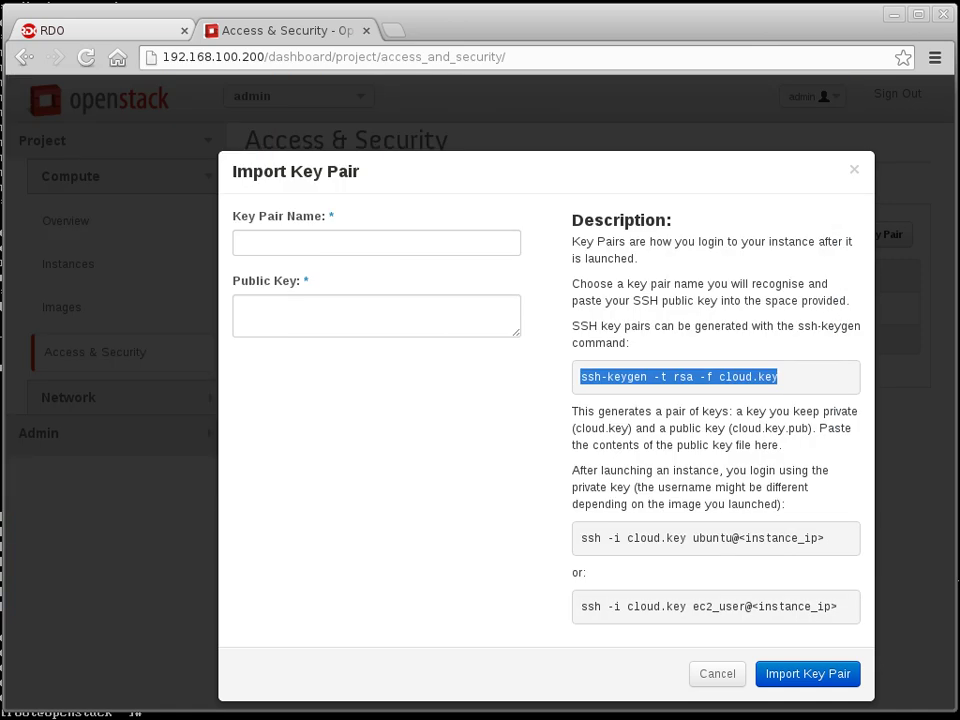
middle_click(305, 311)
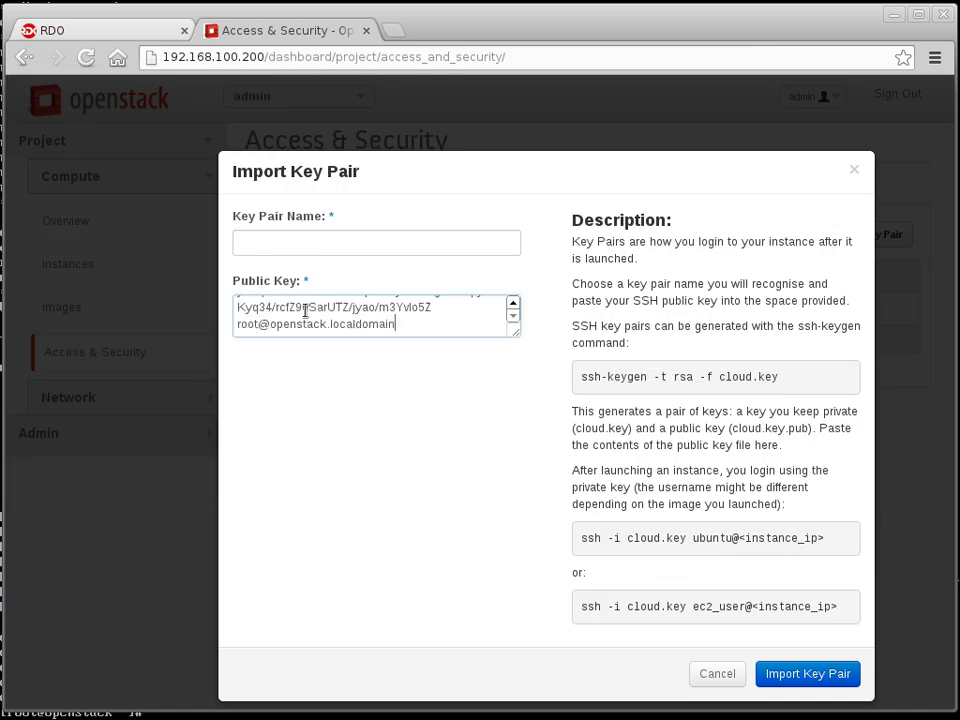
left_click(340, 243)
type("cloud")
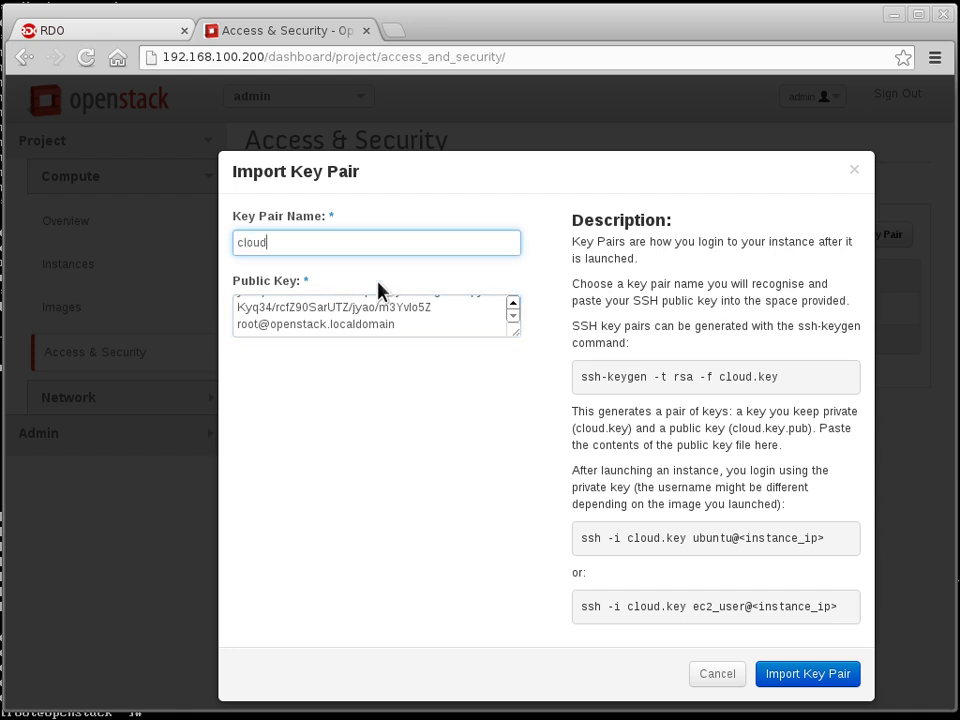
left_click(810, 674)
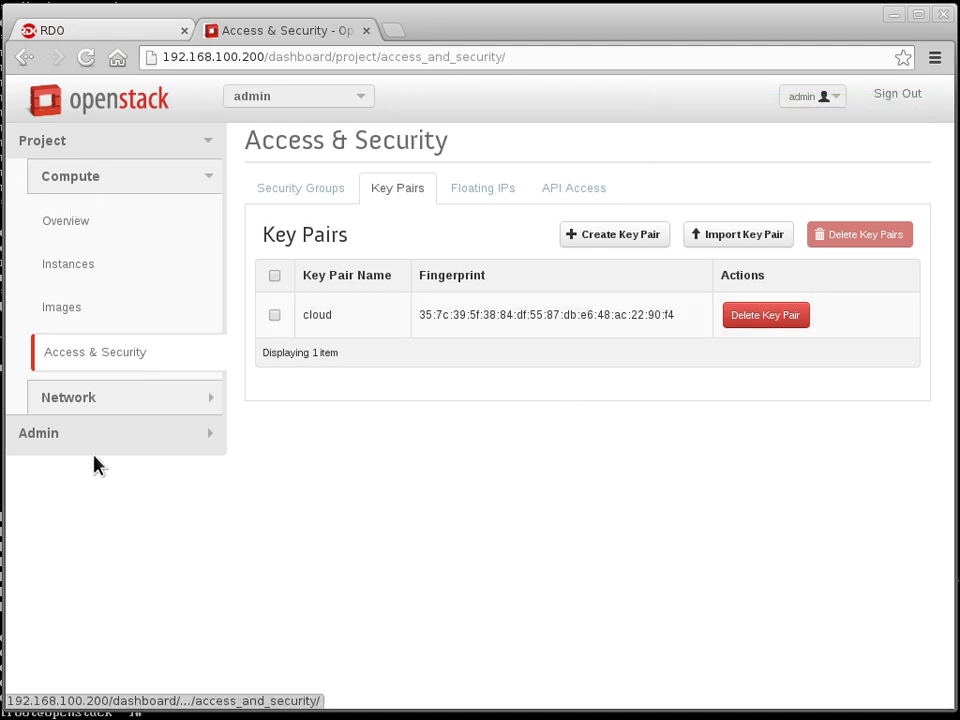
In Admin > Flavors, select all five m1 flavors (m1.tiny to m1.xlarge) and delete them
left_click_drag(57, 434, 52, 434)
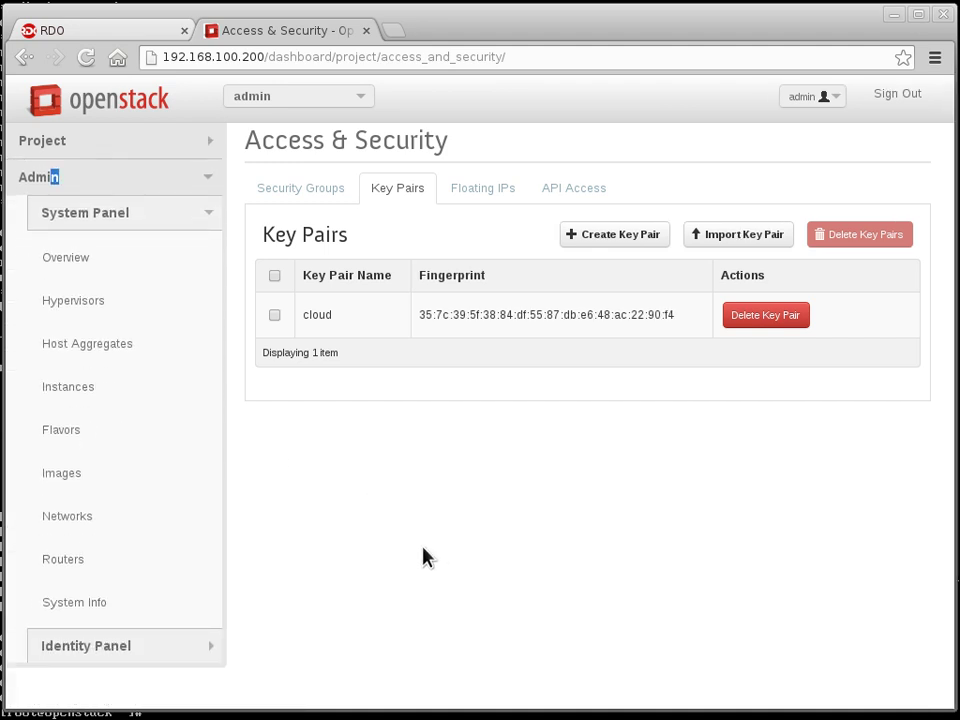
left_click(62, 432)
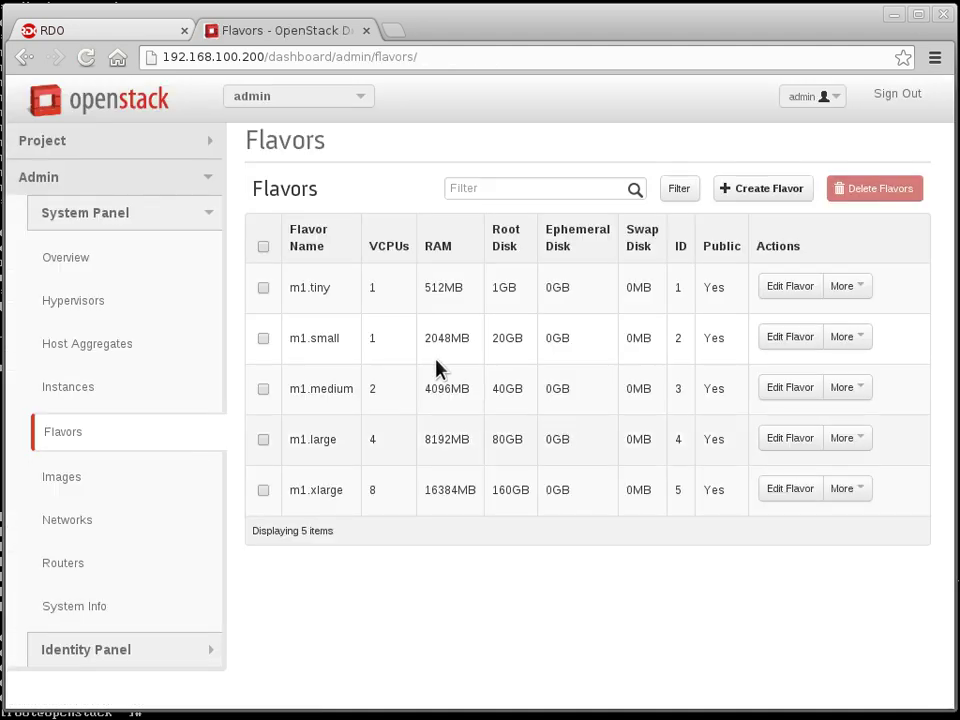
double_click(445, 490)
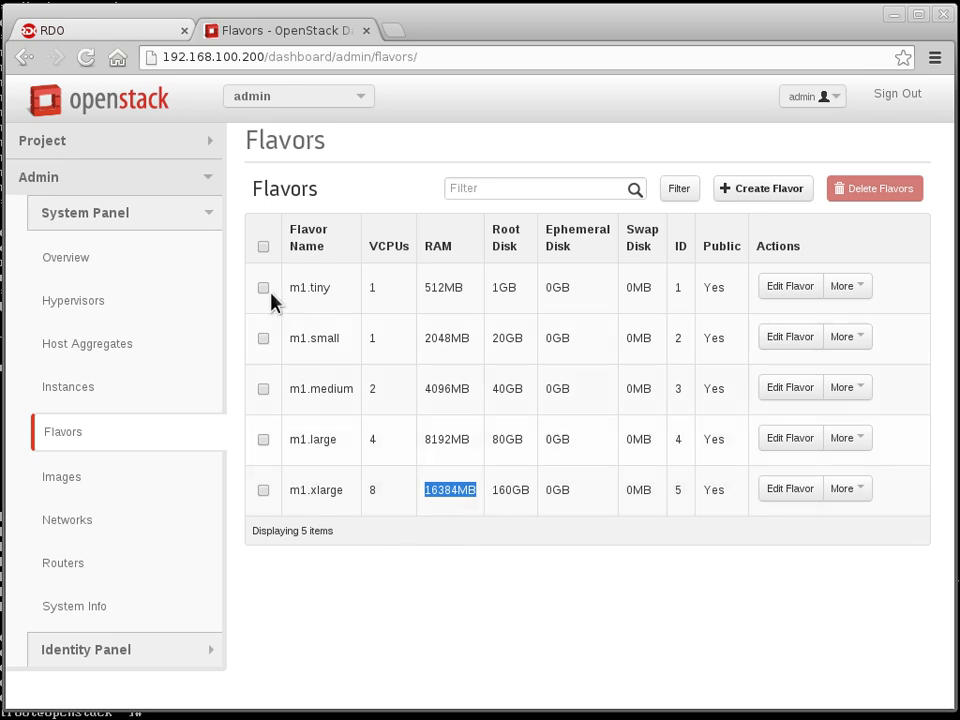
left_click(263, 246)
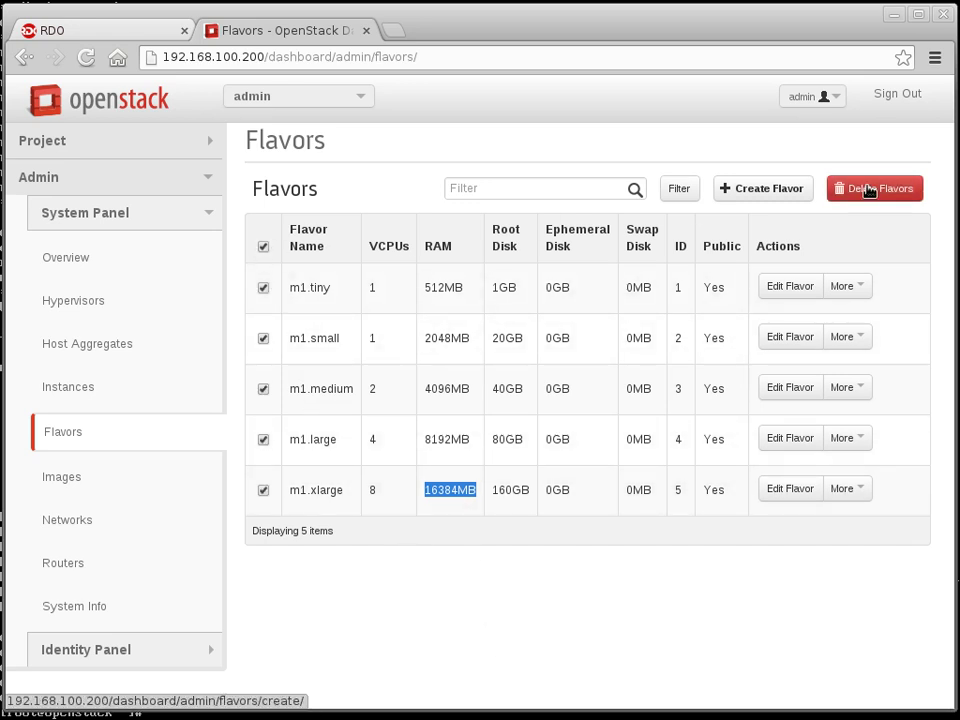
left_click(868, 189)
left_click(815, 285)
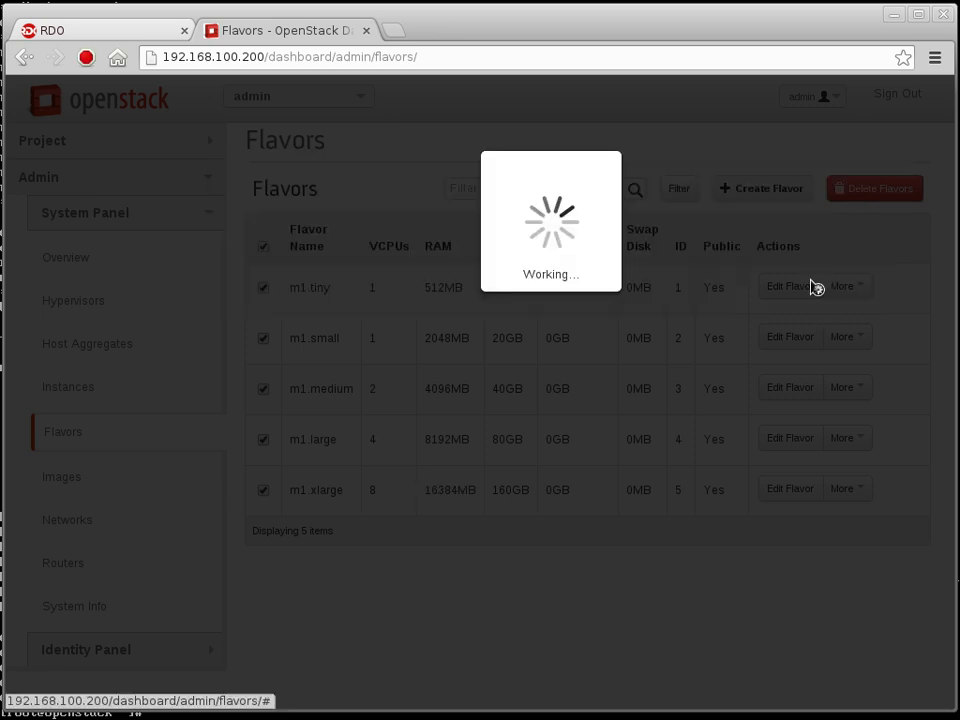
Start a new flavor named 'default' with 4 VCPUs, 512 MB RAM, 10 GB root disk, 1 MB swap
left_click(852, 192)
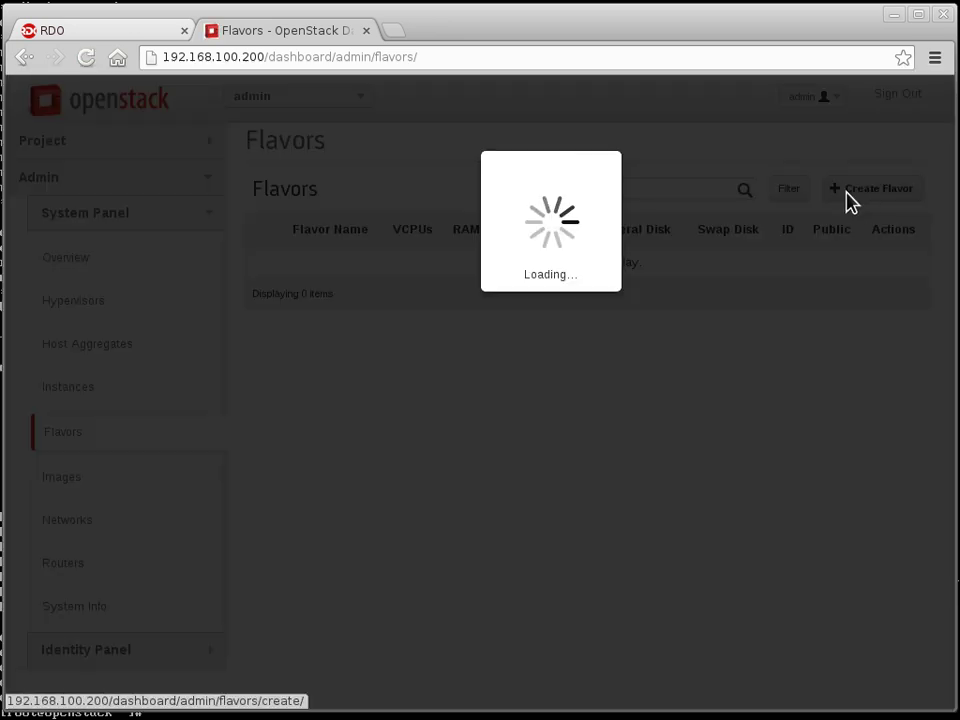
type("de")
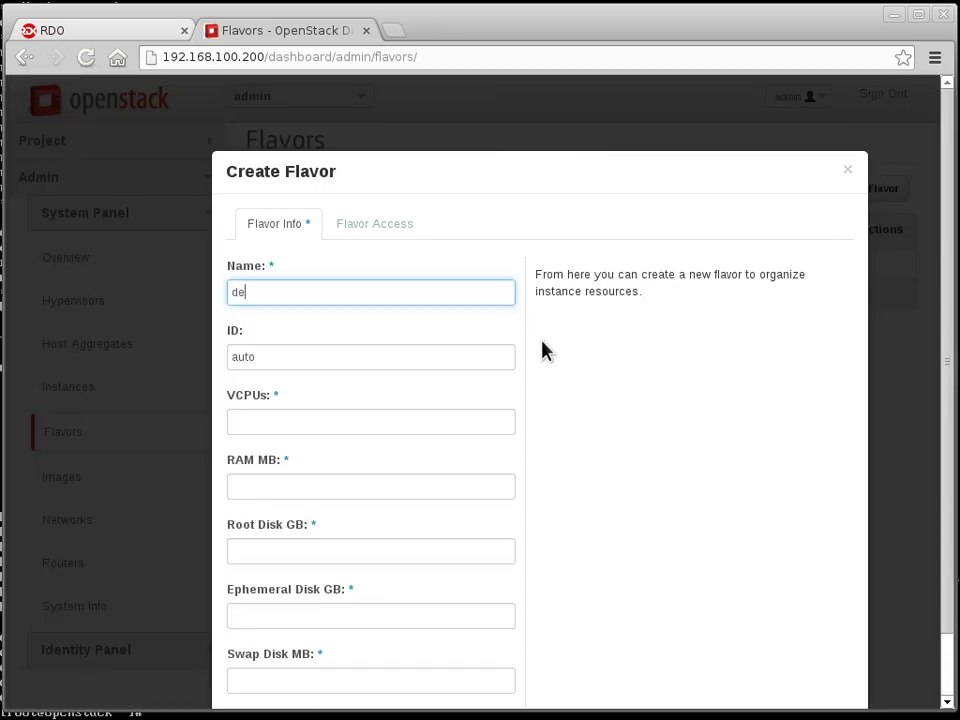
type("fault")
left_click(278, 428)
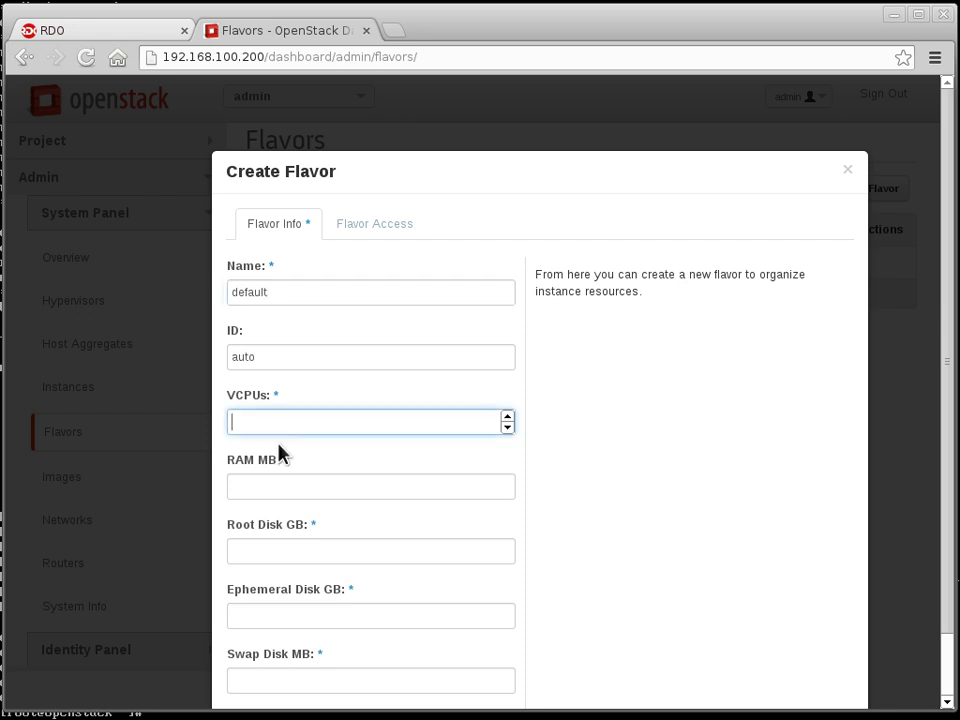
type("4")
left_click(306, 482)
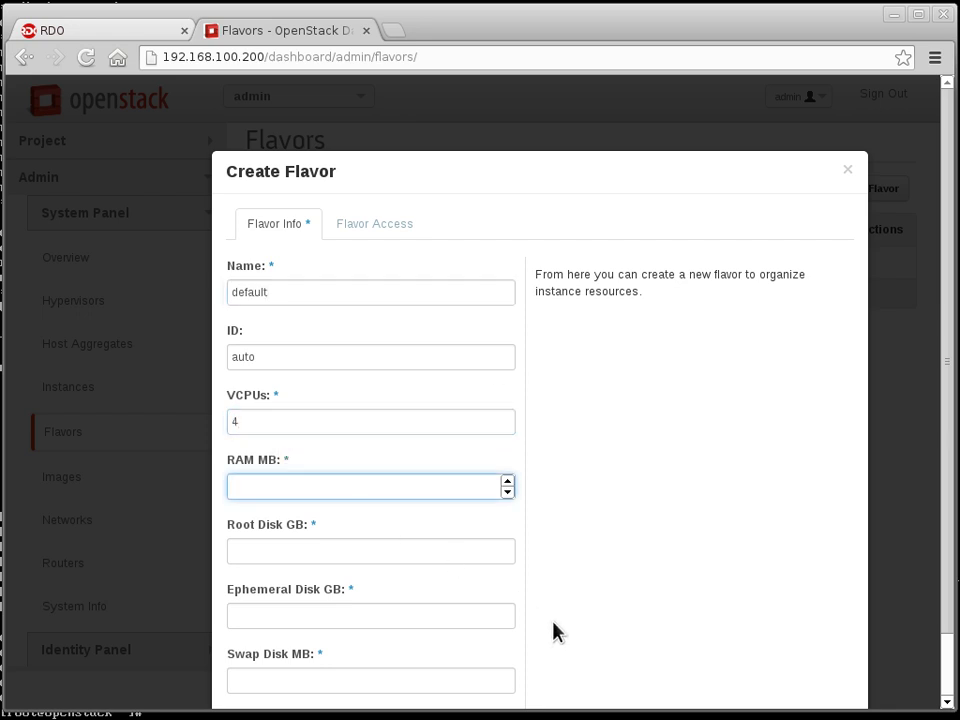
type("512")
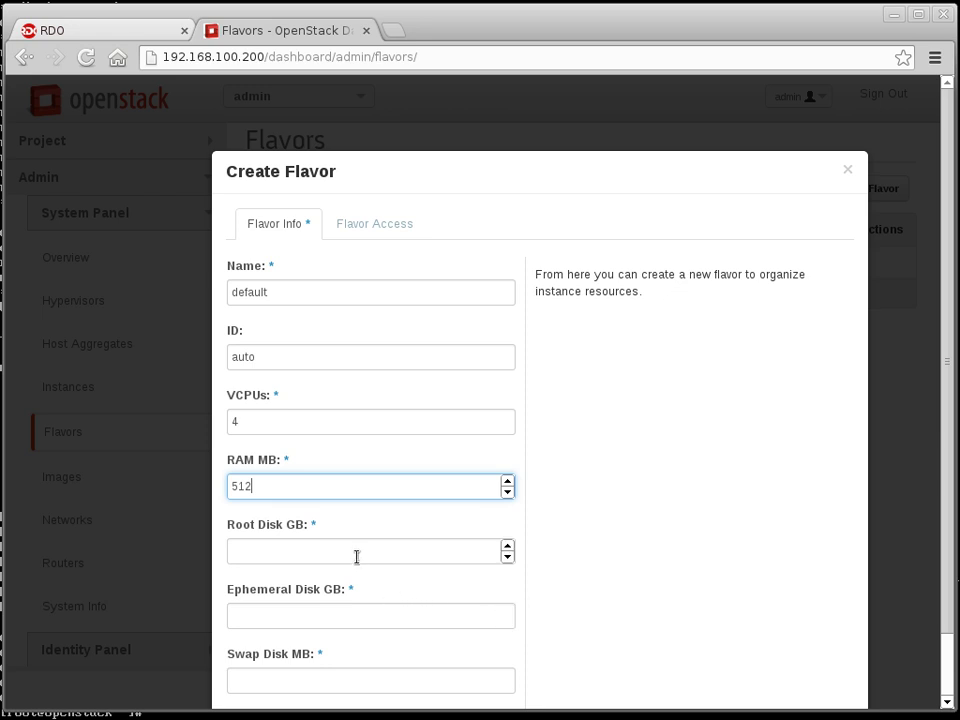
left_click(356, 557)
type("10")
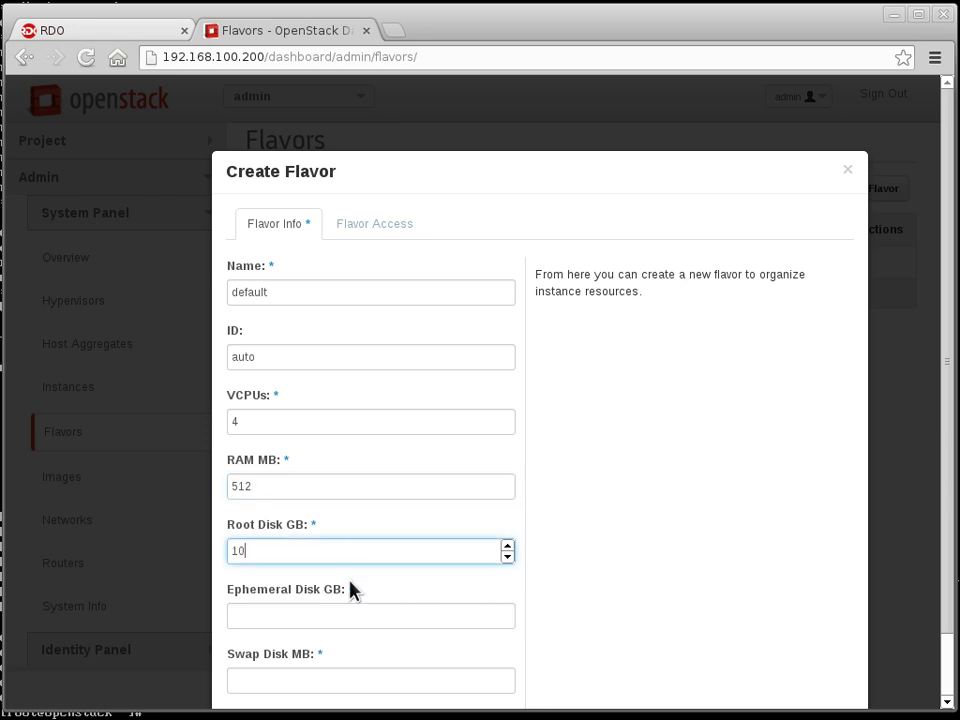
left_click(362, 620)
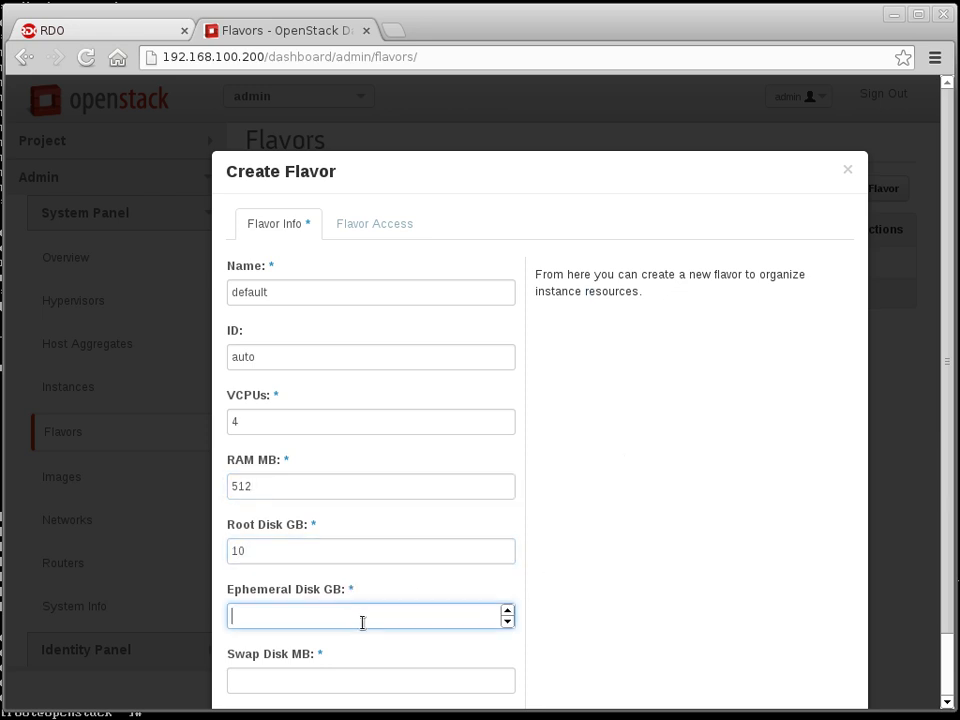
left_click(335, 678)
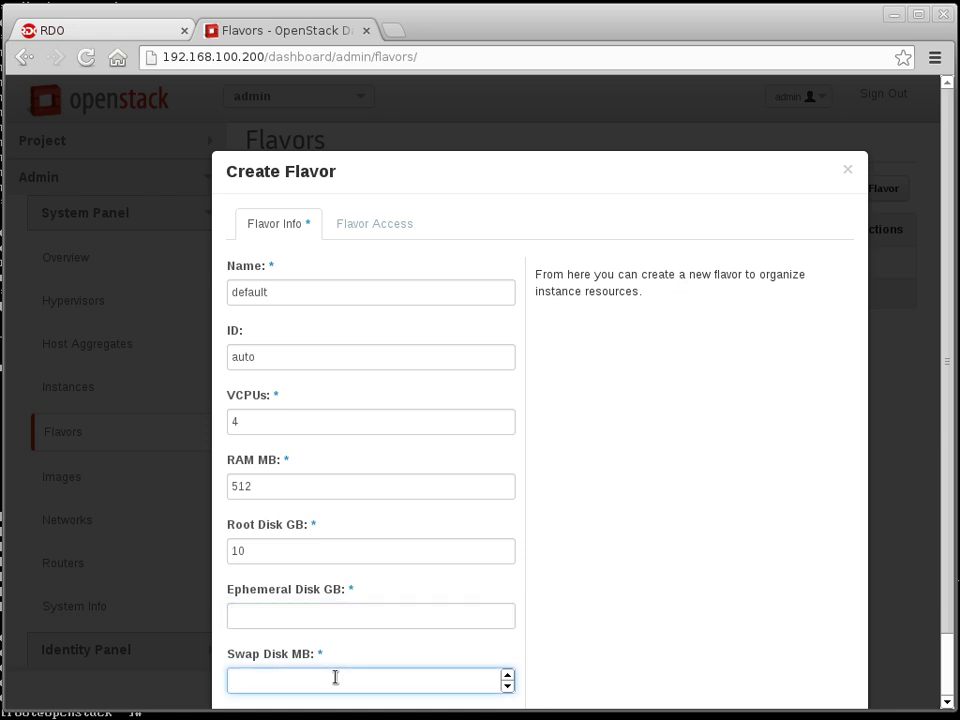
type("1")
Fill in the missing 0 GB ephemeral disk and create the default flavor
scroll(630, 430, "down", 2)
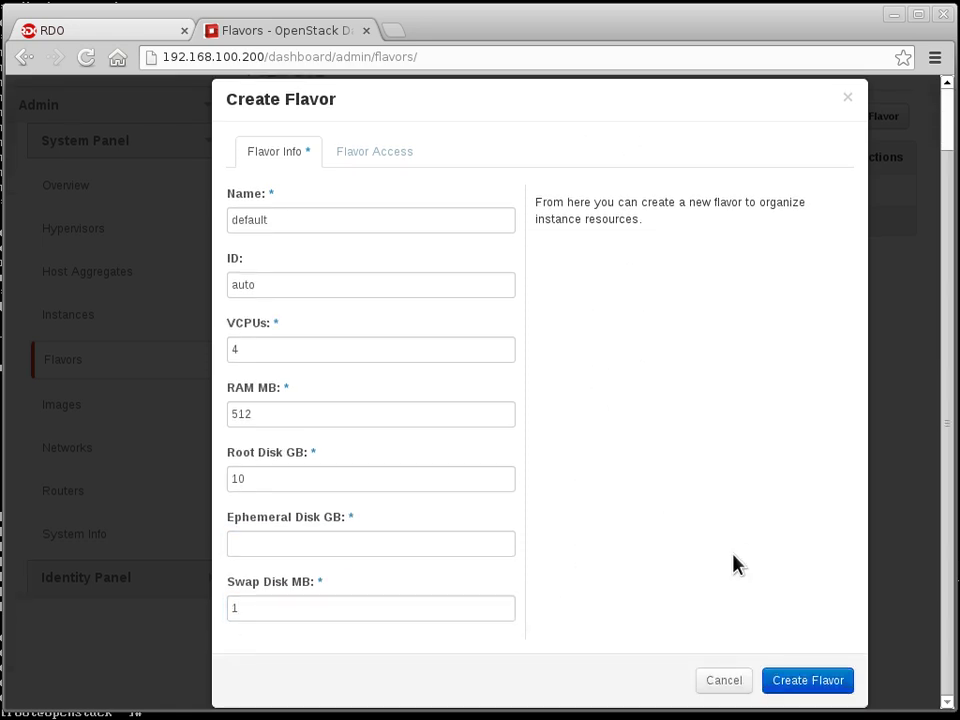
left_click(830, 686)
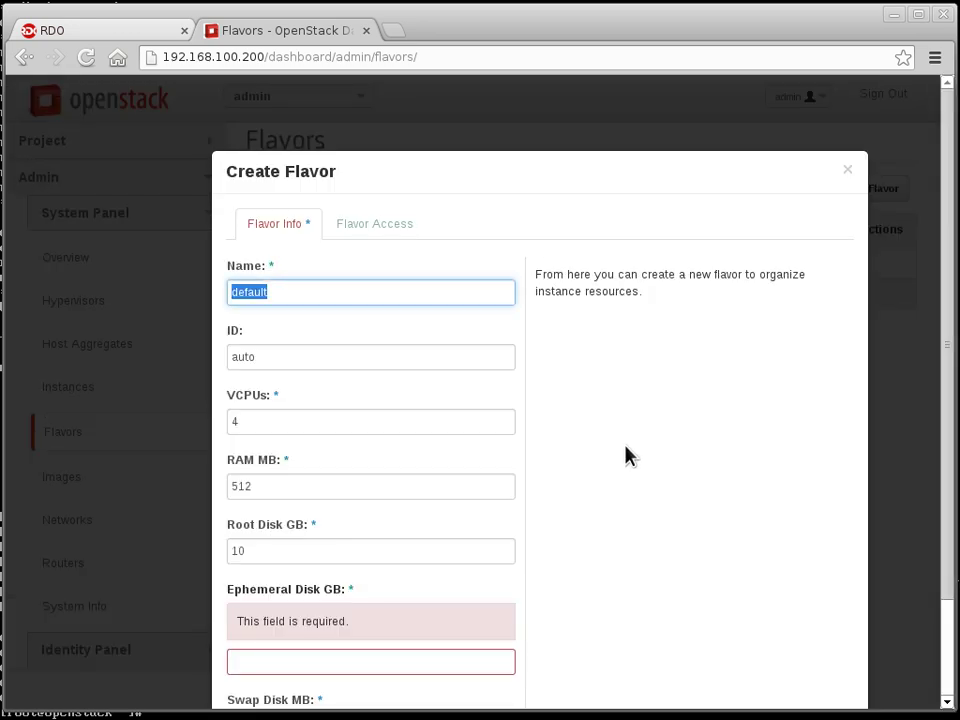
scroll(625, 455, "down", 3)
left_click(339, 546)
type("0")
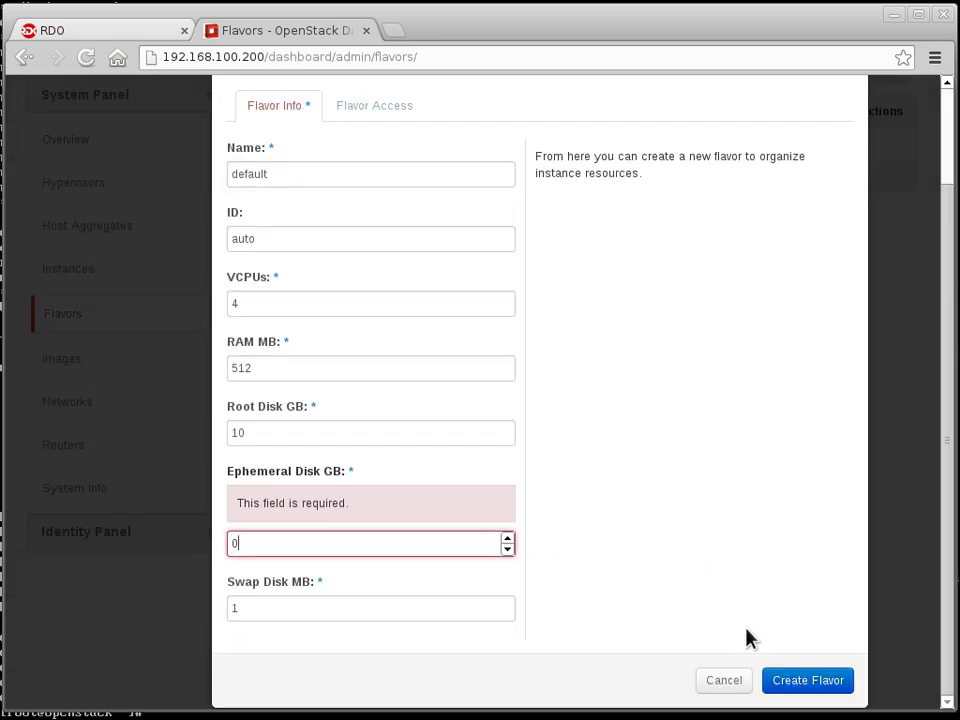
left_click(792, 680)
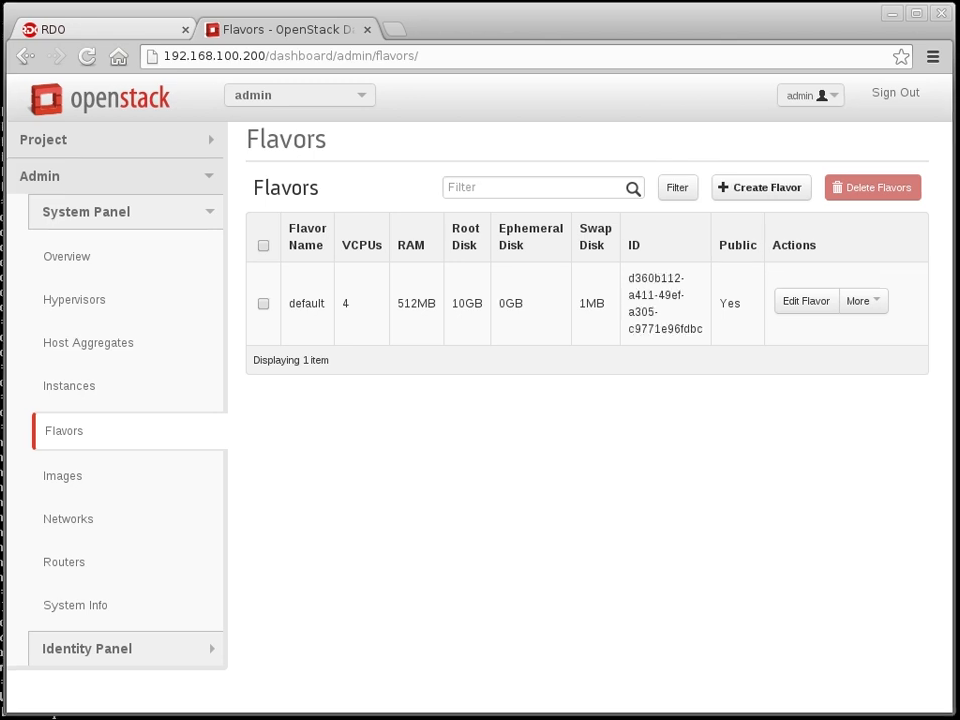
From Project > Compute > Images, start launching an instance from the cirros image
left_click(60, 141)
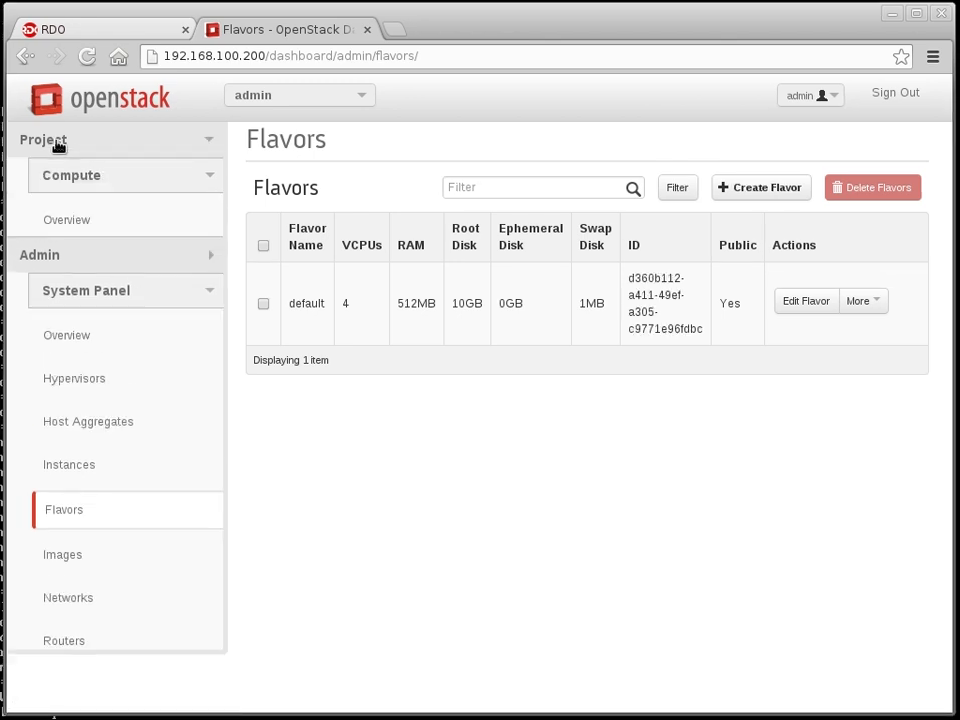
left_click(74, 263)
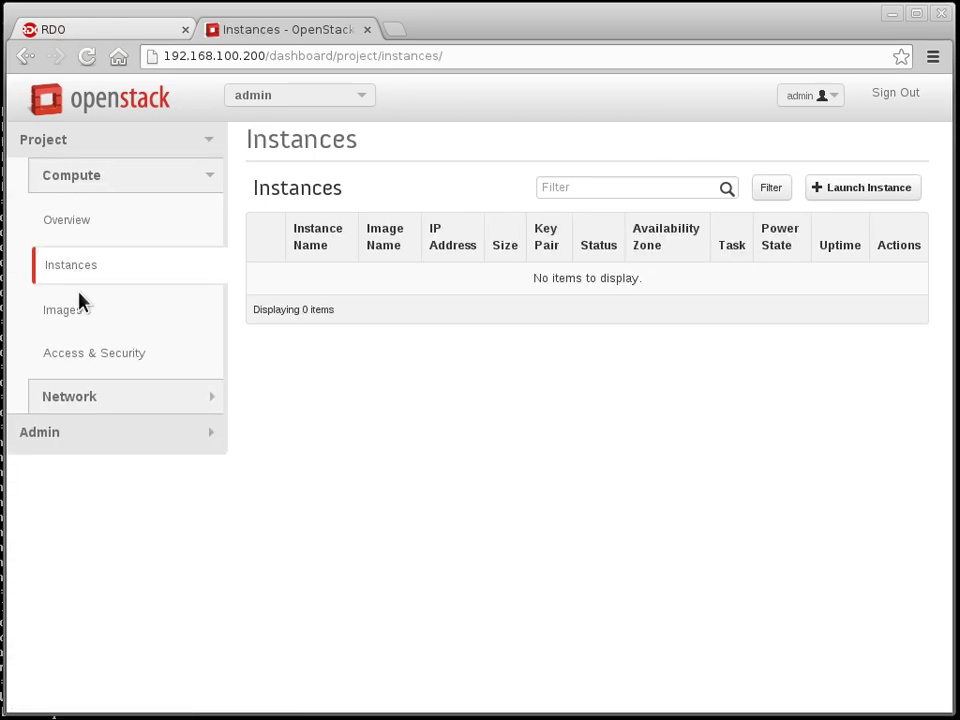
left_click(70, 313)
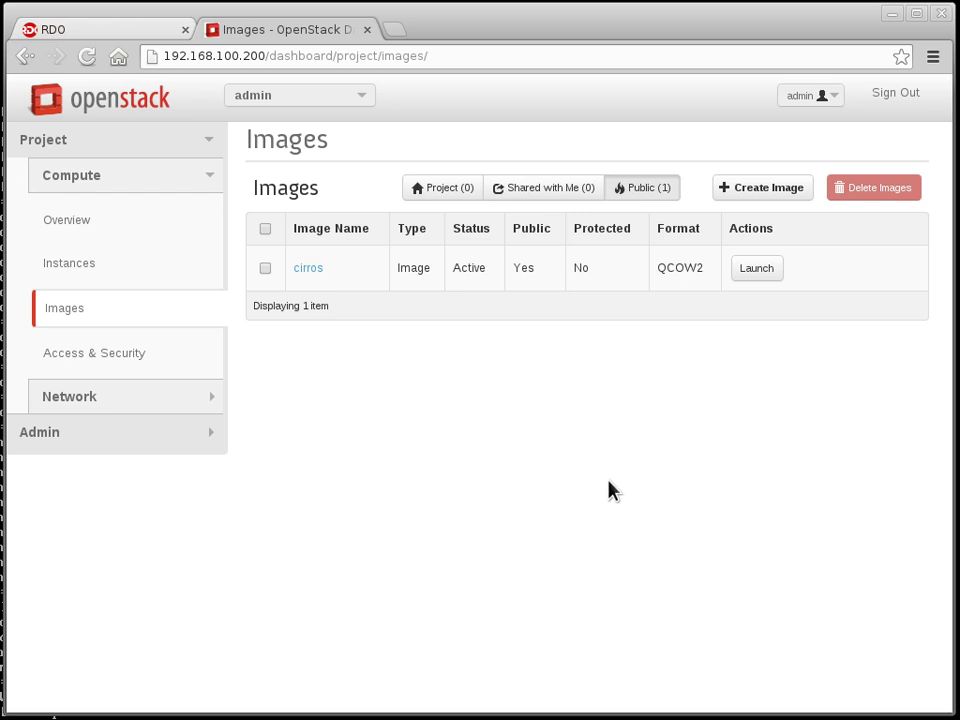
left_click(767, 274)
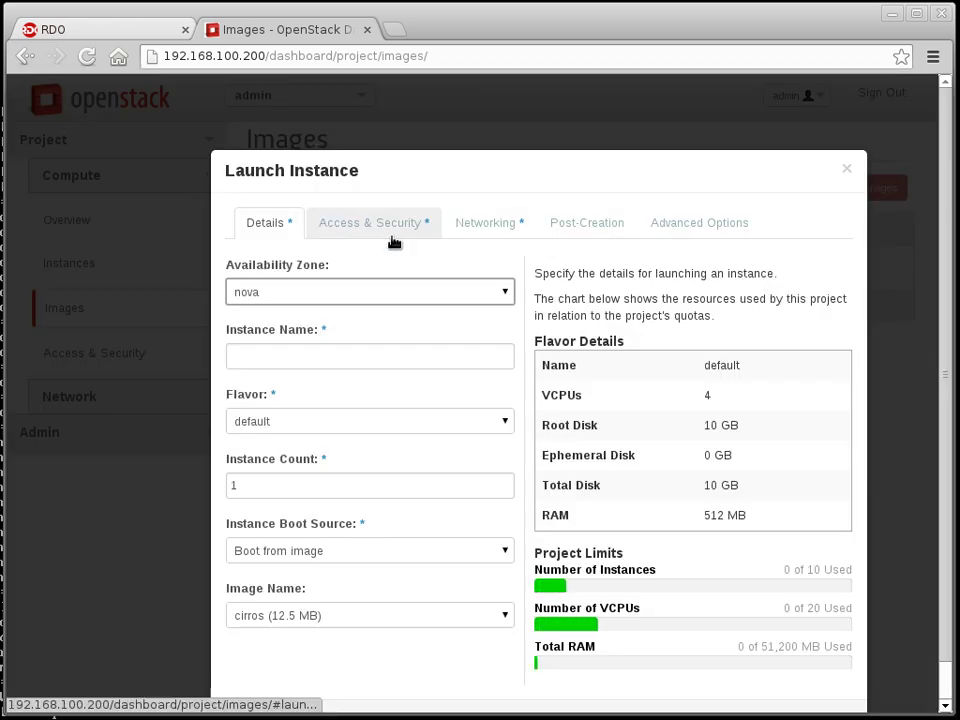
Name the instance 'test', use key pair cloud, attach the private network, and launch it
left_click(327, 356)
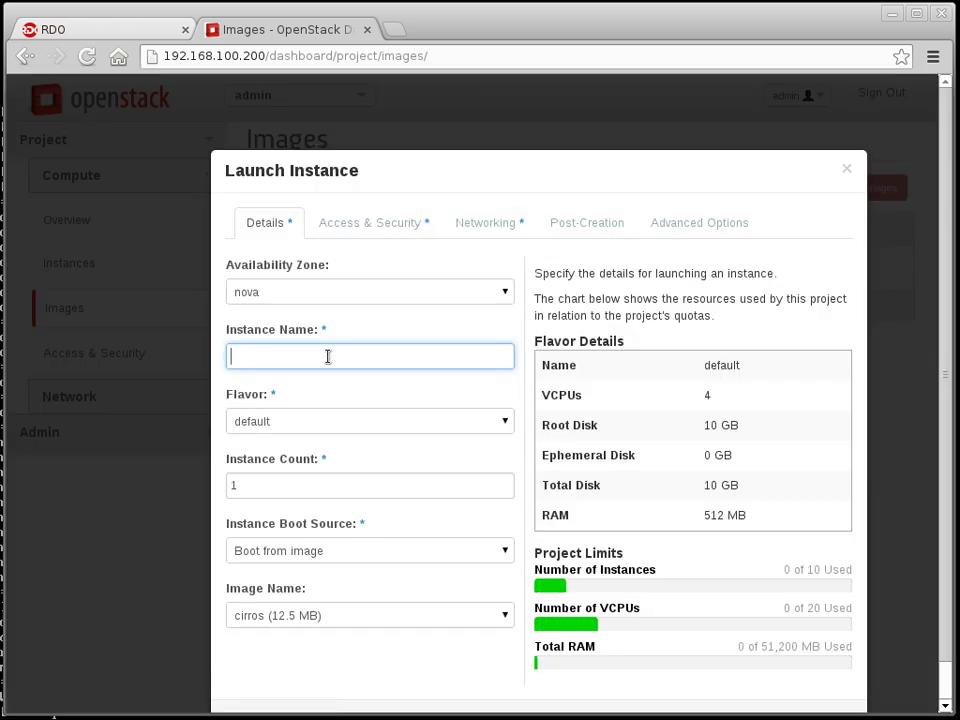
type("test")
left_click(366, 227)
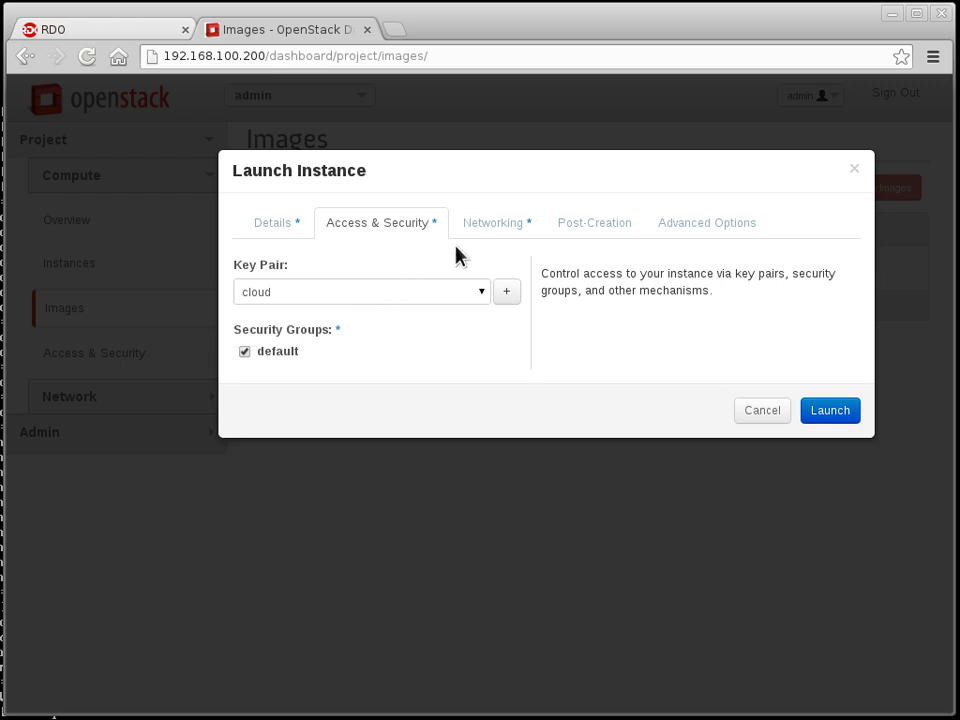
left_click(489, 228)
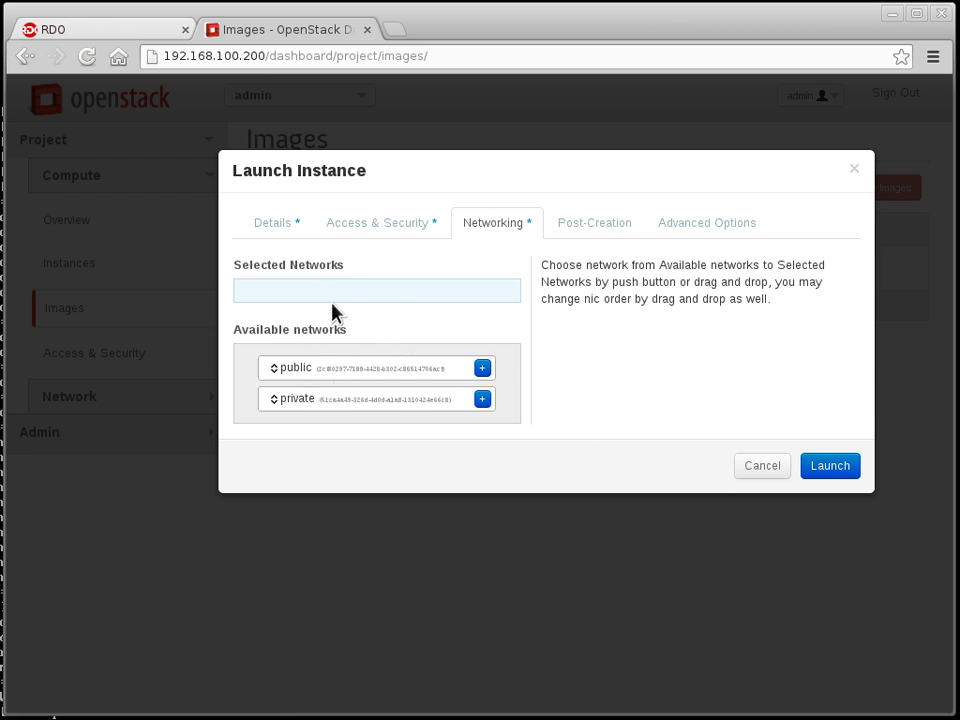
left_click_drag(332, 397, 334, 293)
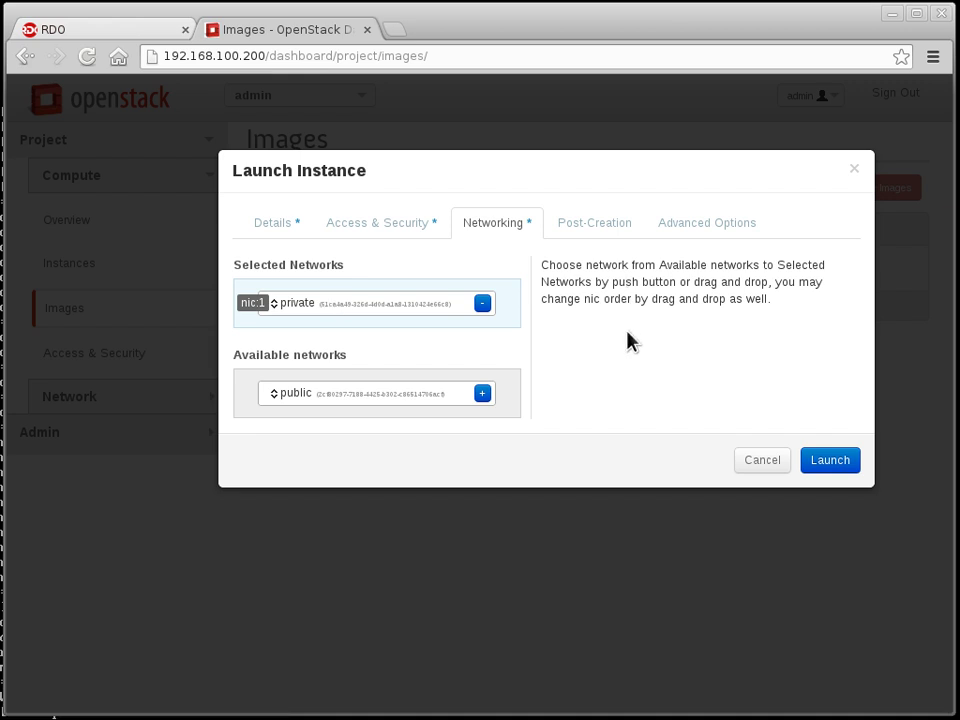
left_click(843, 462)
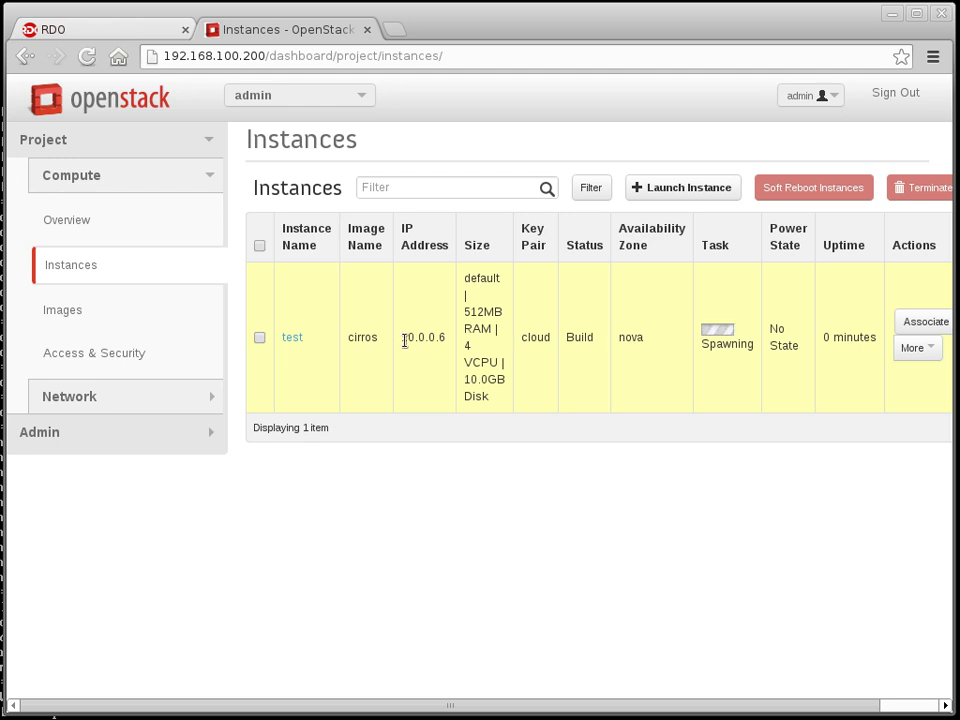
Check that test has IP 10.0.0.6 and is Running, then open its details
left_click_drag(403, 339, 444, 336)
left_click(444, 613)
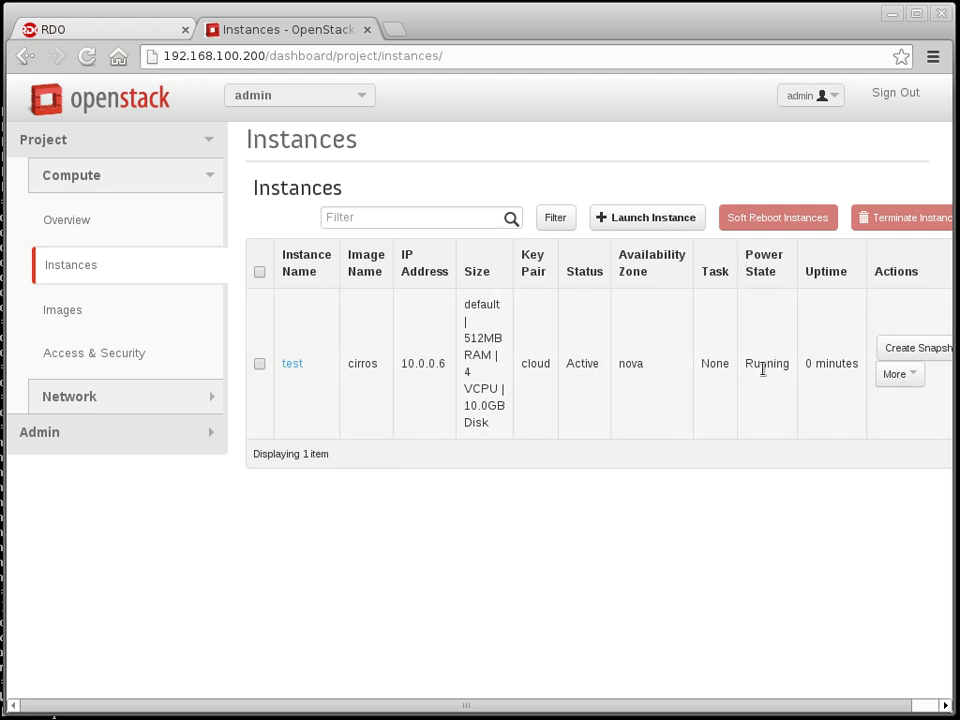
double_click(762, 364)
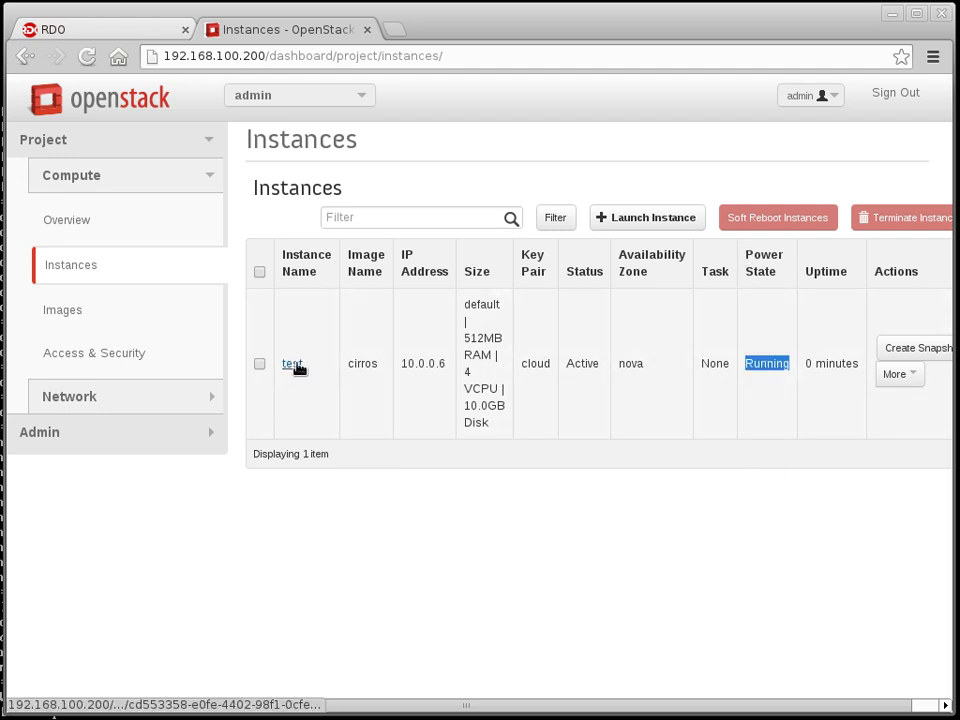
left_click(295, 367)
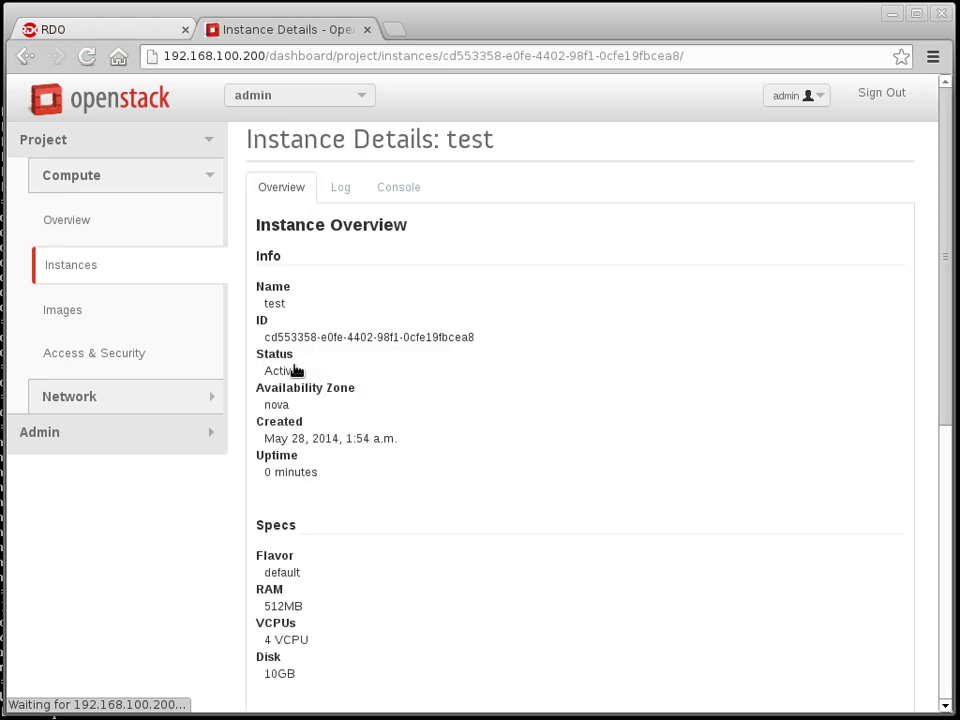
Read the full boot console log, then close the console tab and return to Instances
left_click(345, 187)
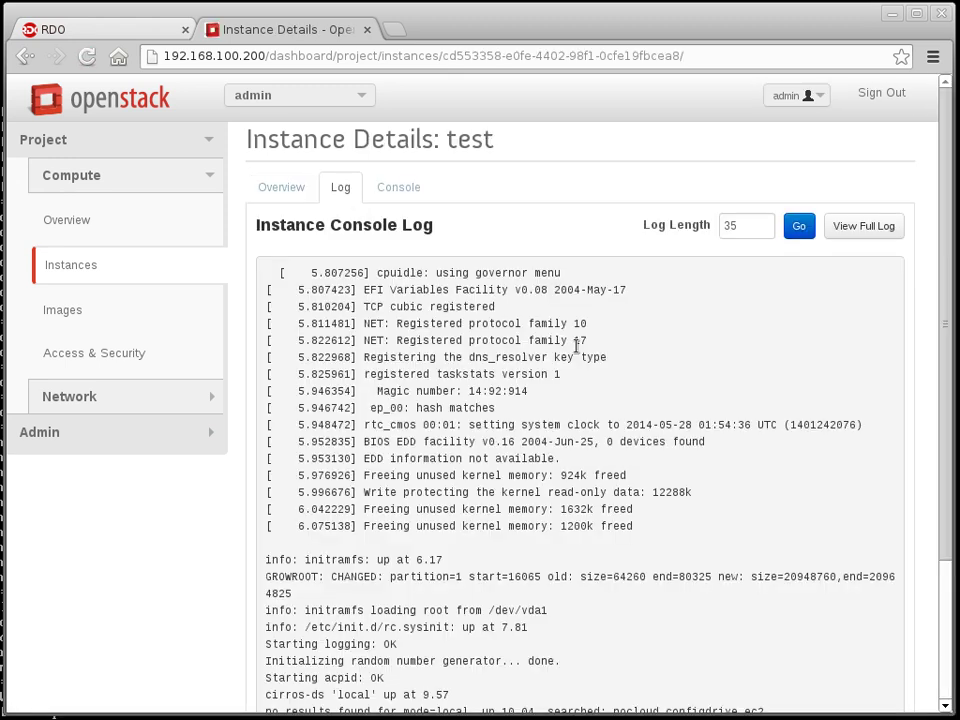
scroll(594, 405, "down", 3)
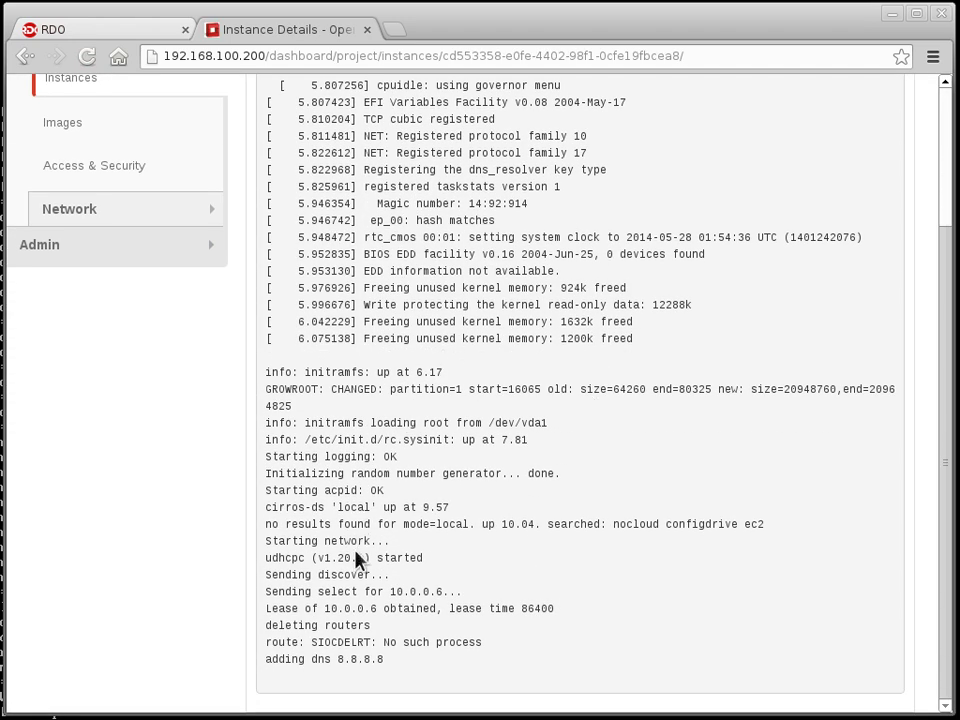
scroll(564, 418, "up", 3)
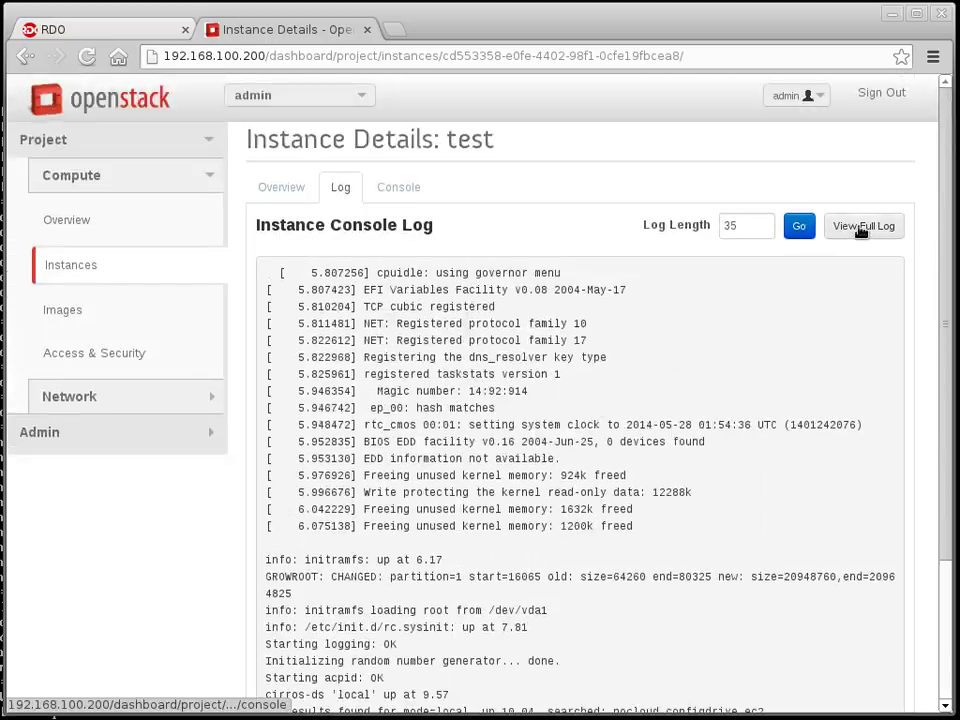
left_click(861, 228)
scroll(470, 240, "down", 5)
scroll(493, 283, "down", 4)
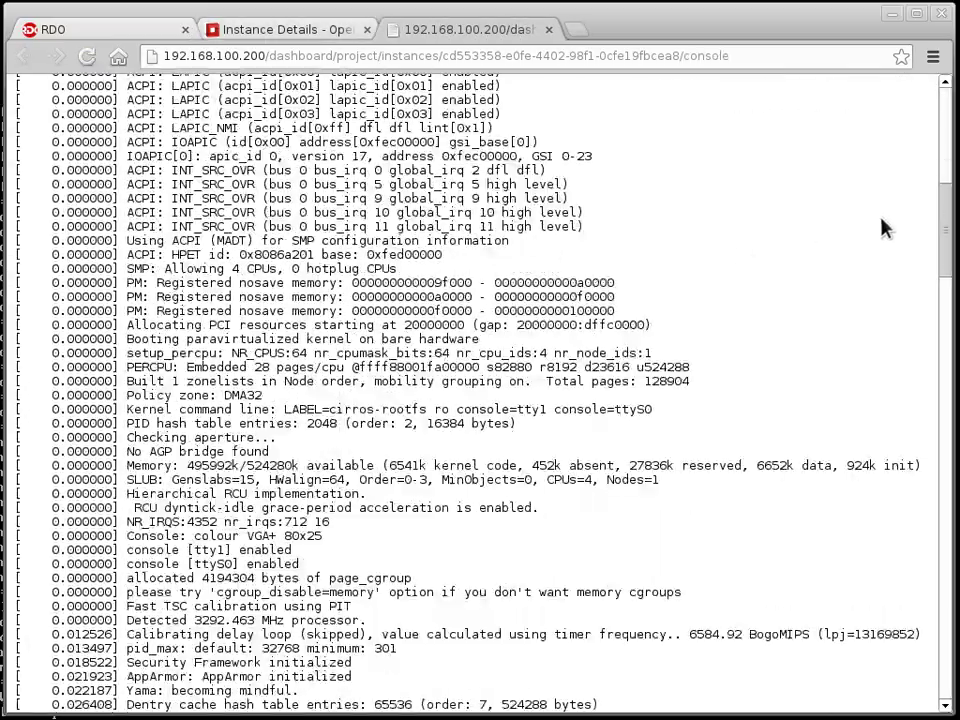
left_click_drag(945, 240, 930, 680)
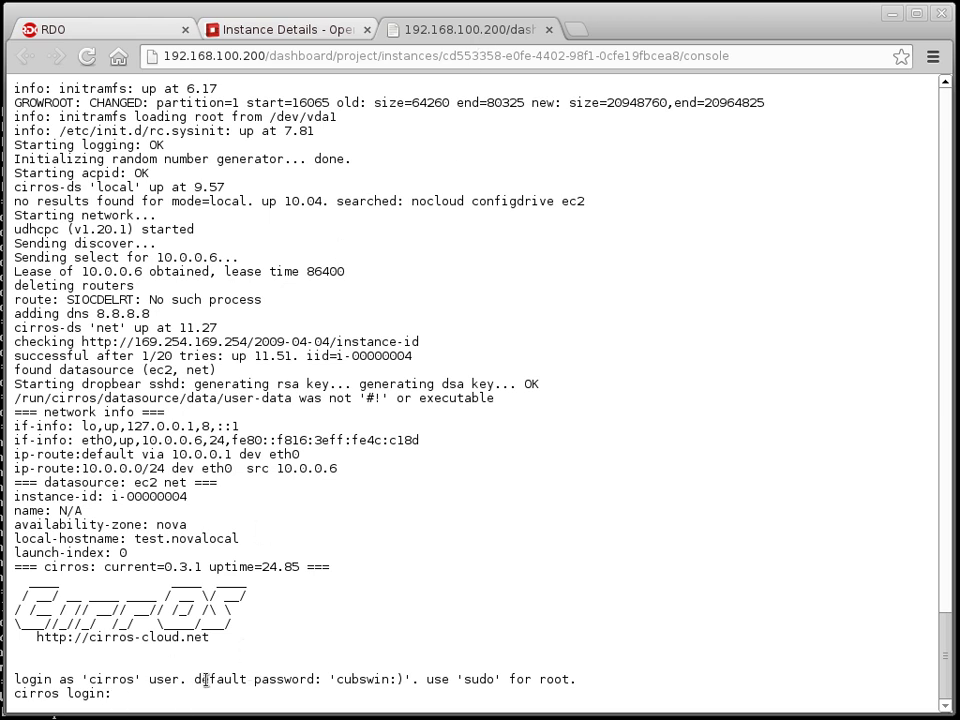
middle_click(440, 35)
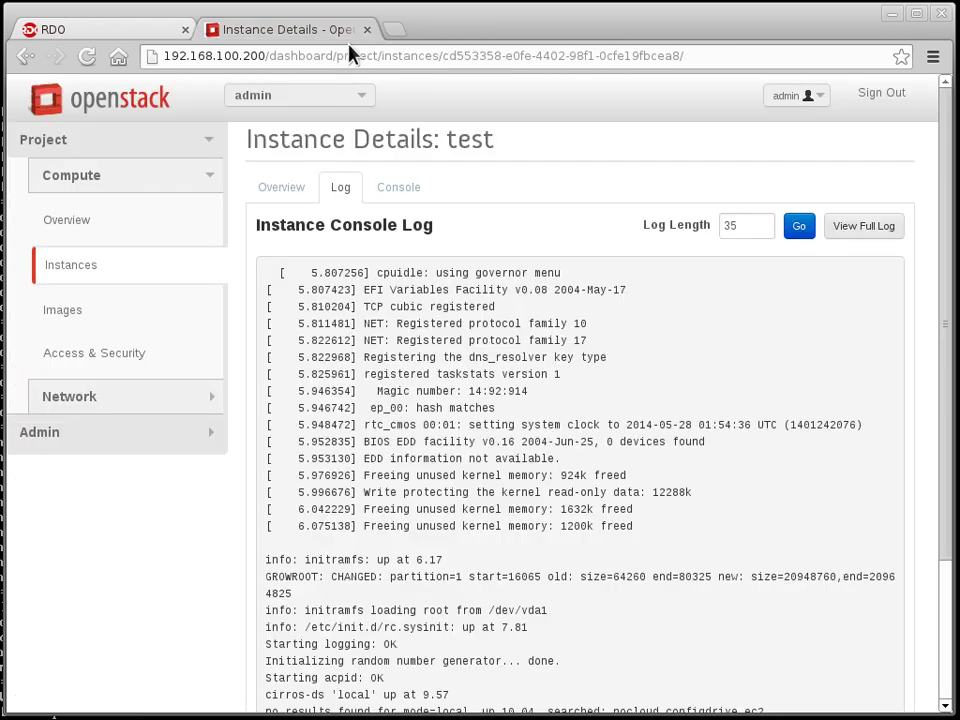
left_click(67, 268)
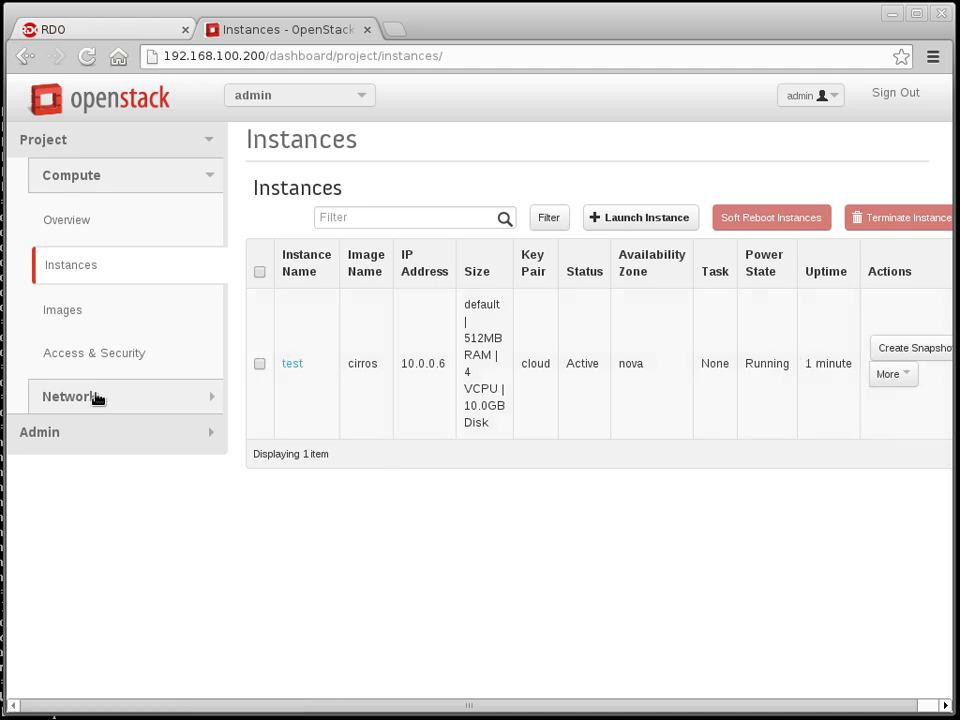
Allocate floating IP 192.168.100.204 from the public pool in Access & Security
left_click(70, 356)
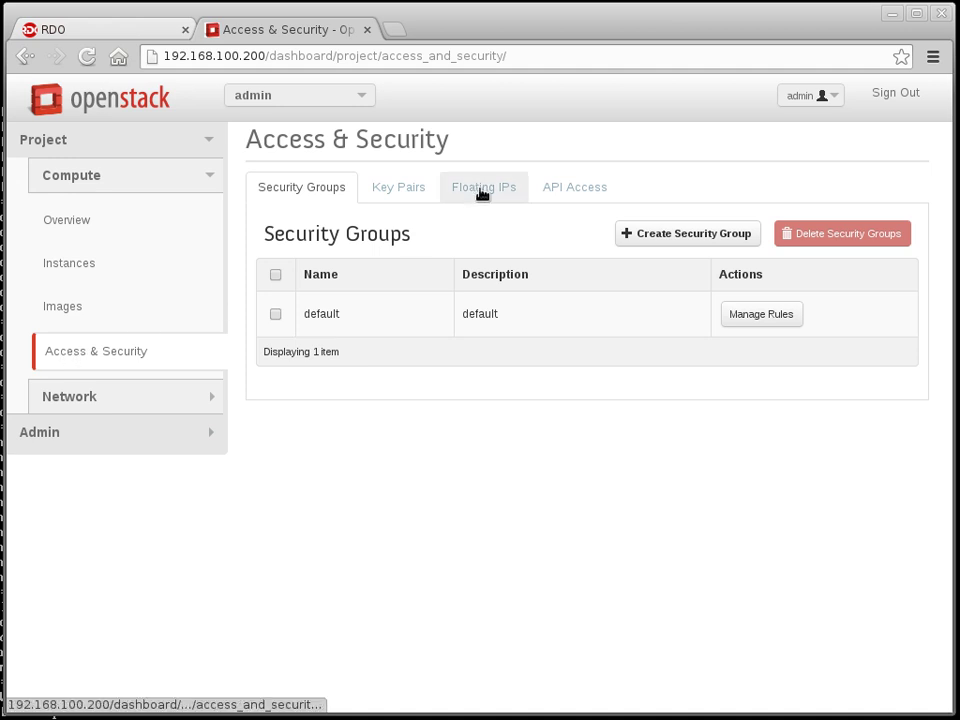
left_click(482, 193)
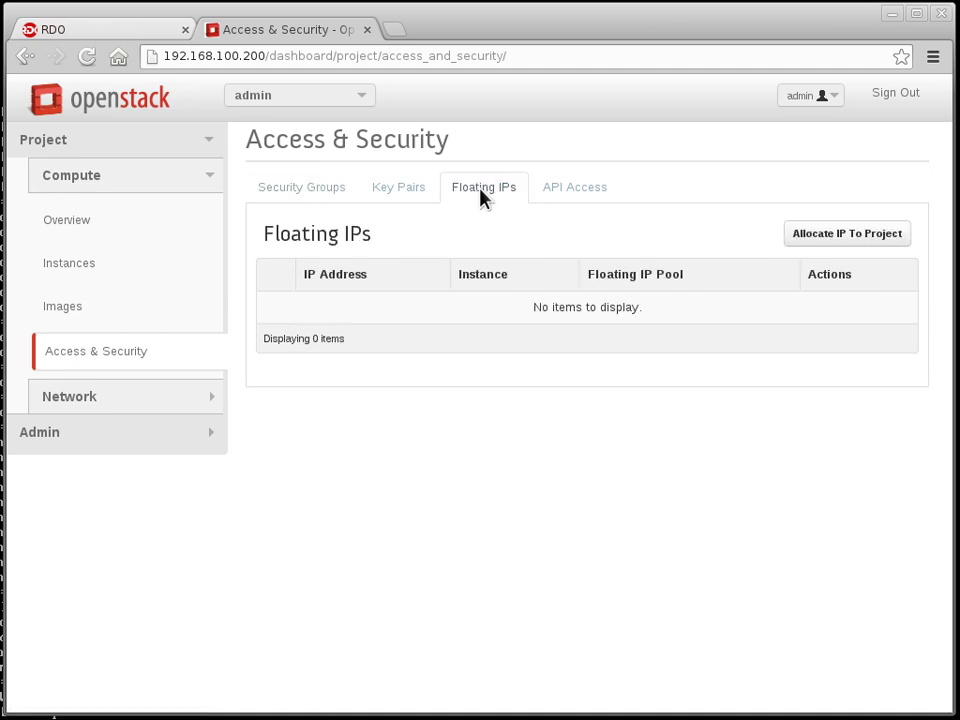
left_click(848, 236)
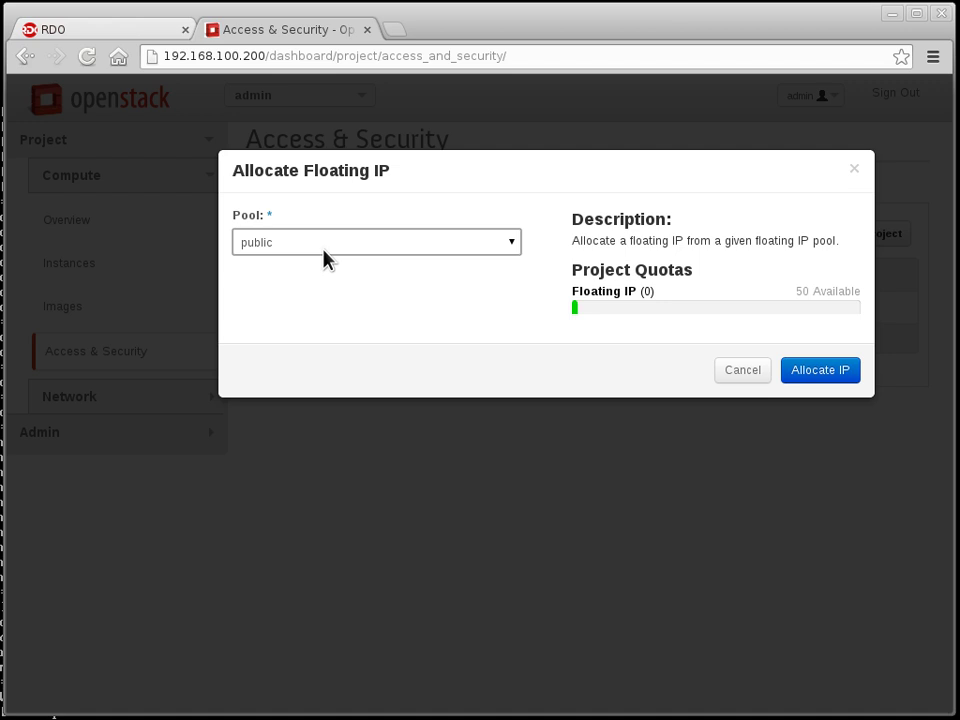
left_click(820, 370)
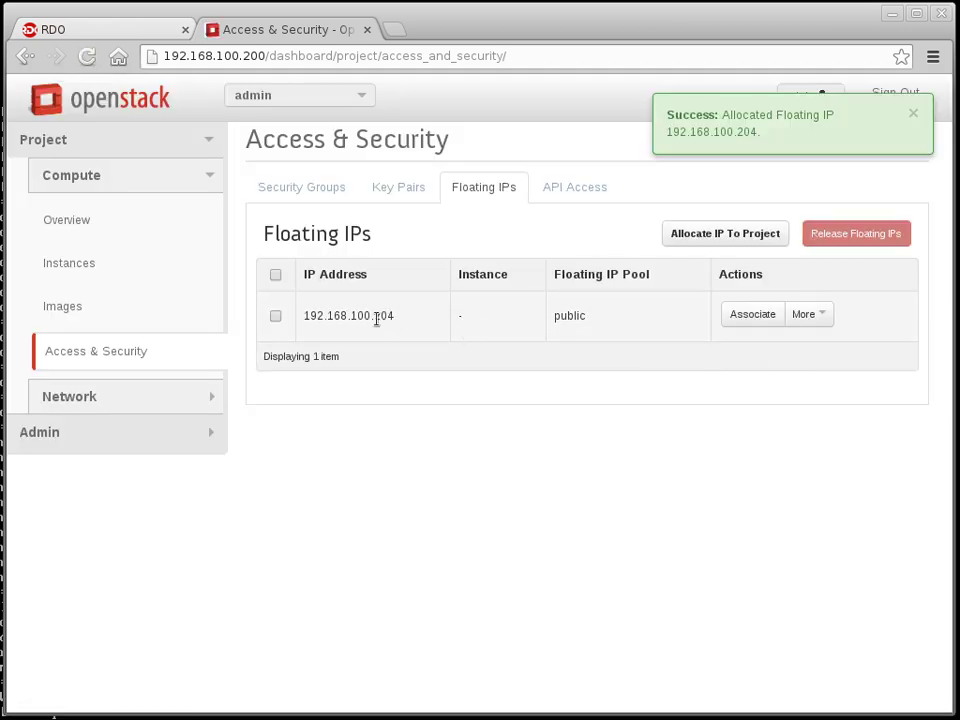
left_click_drag(303, 317, 411, 319)
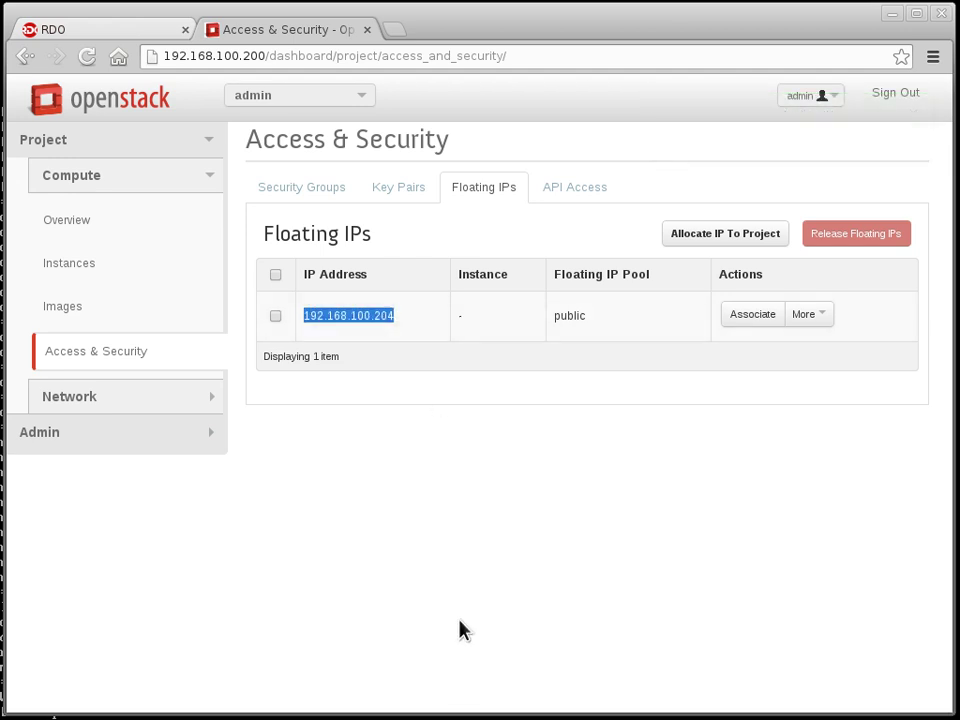
Associate 192.168.100.204 with the test instance's port 10.0.0.6
left_click(752, 315)
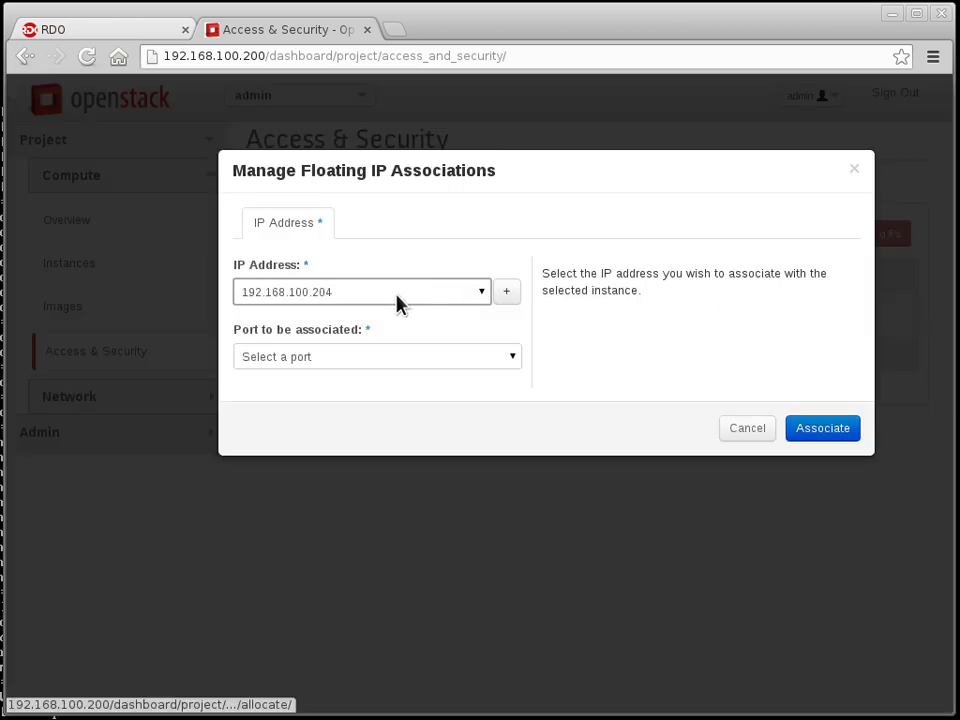
left_click(365, 358)
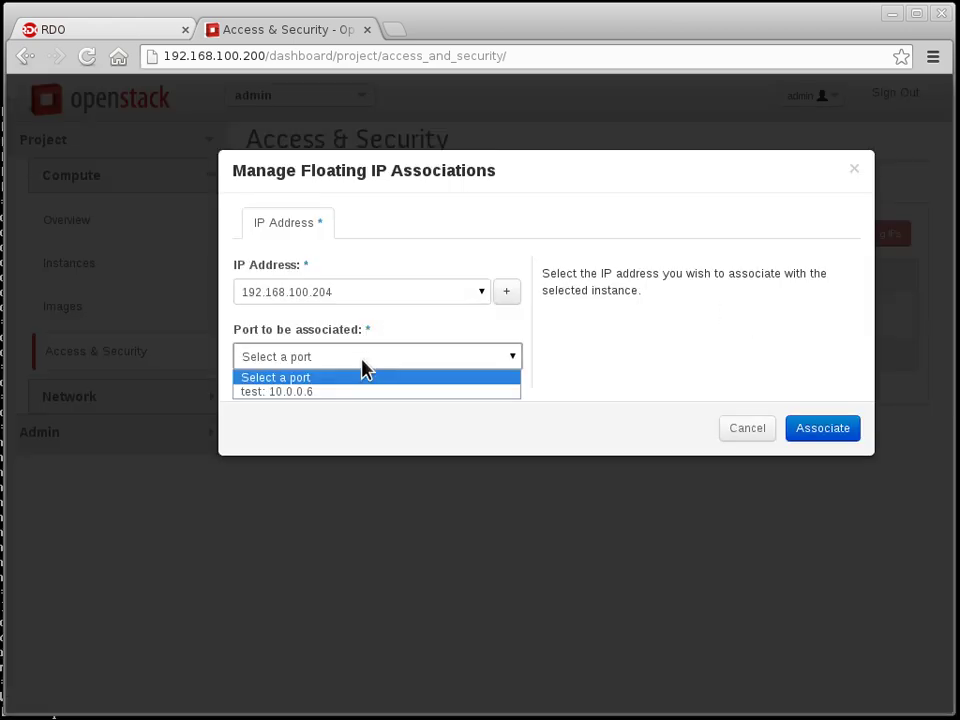
left_click(290, 392)
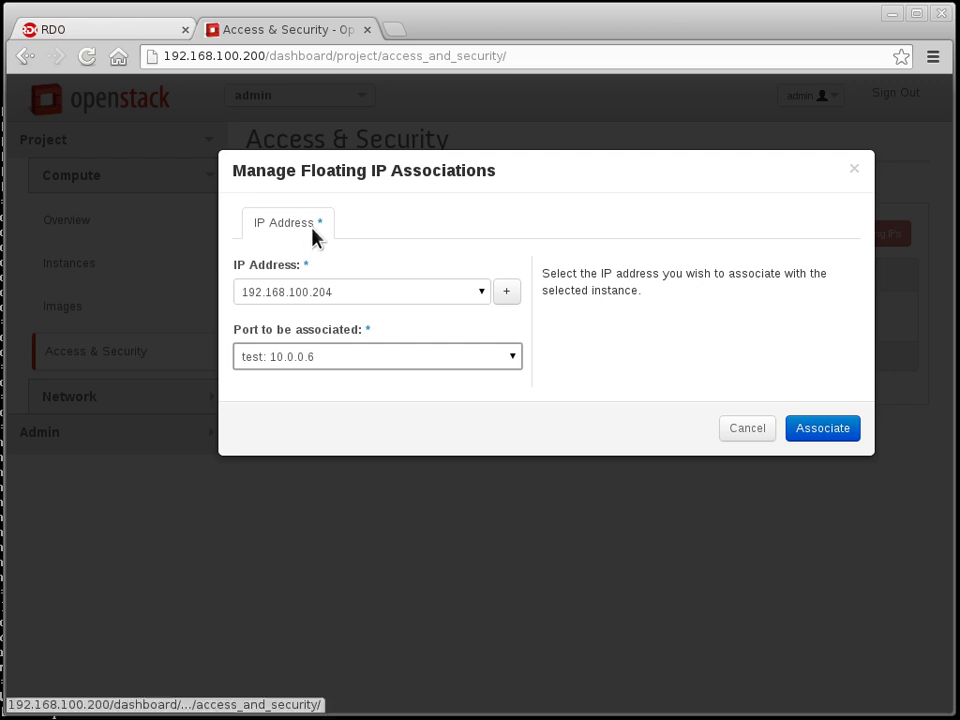
left_click(838, 431)
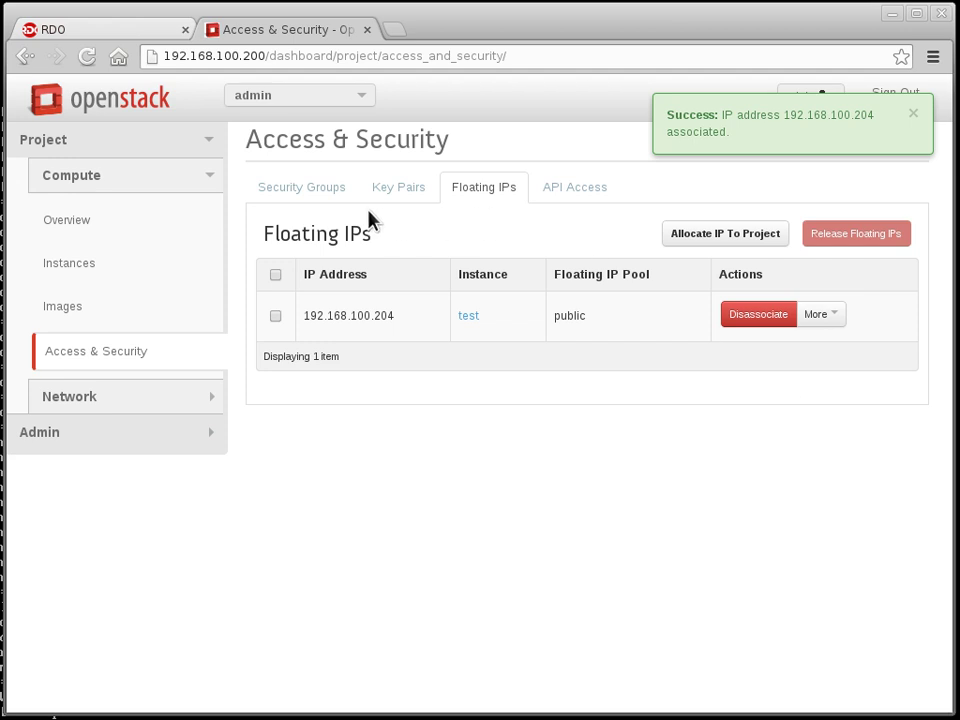
Confirm test shows both 10.0.0.6 and 192.168.100.204 on Instances, and open a terminal
left_click(72, 265)
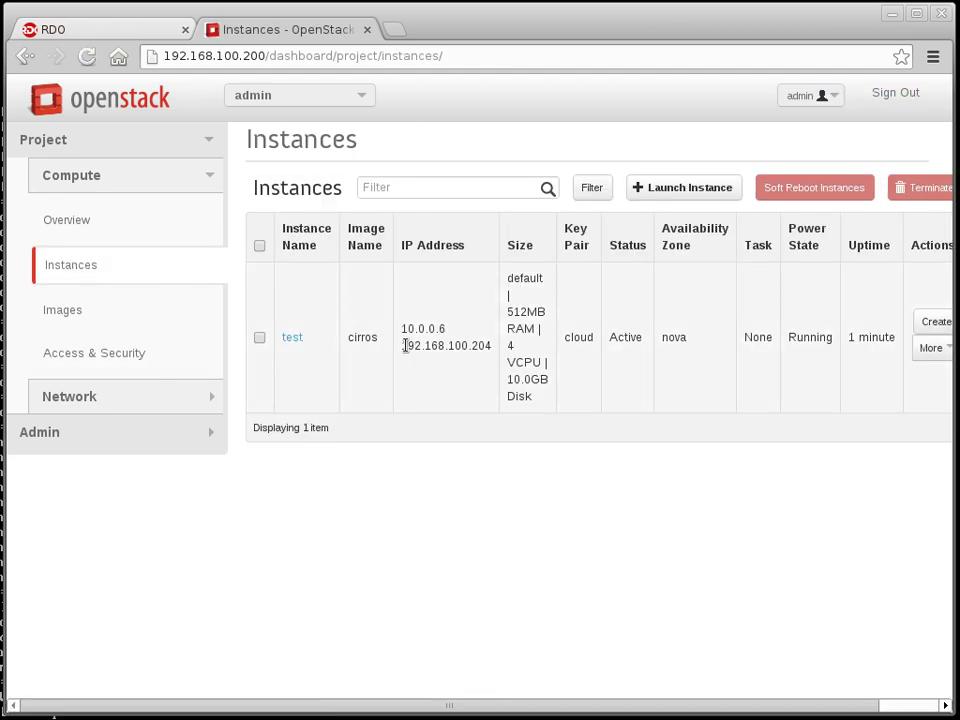
left_click_drag(397, 330, 488, 350)
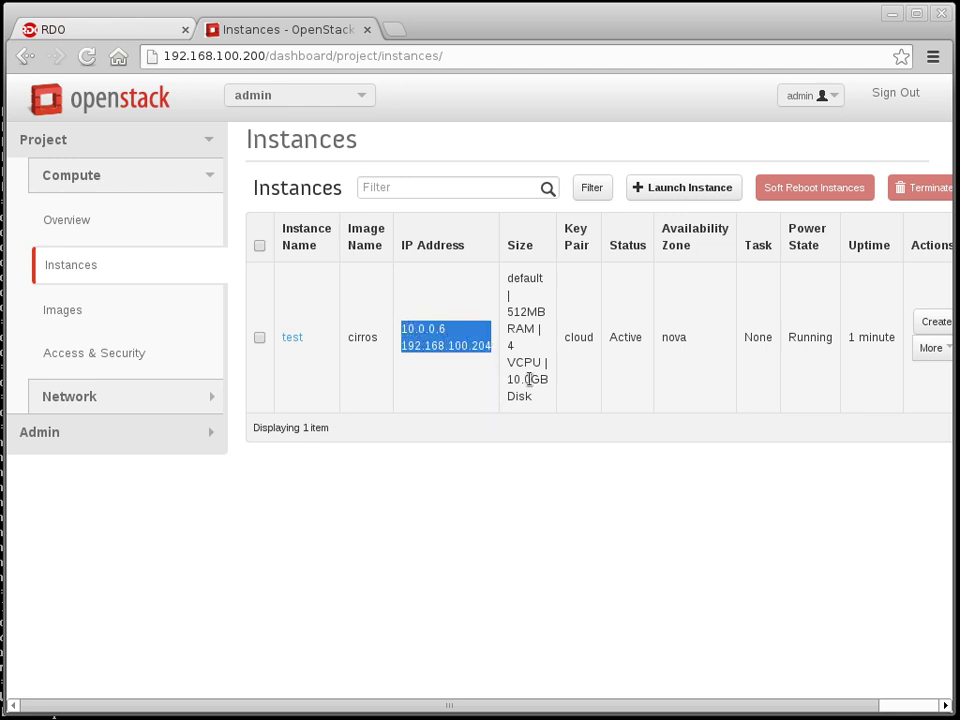
left_click(486, 344)
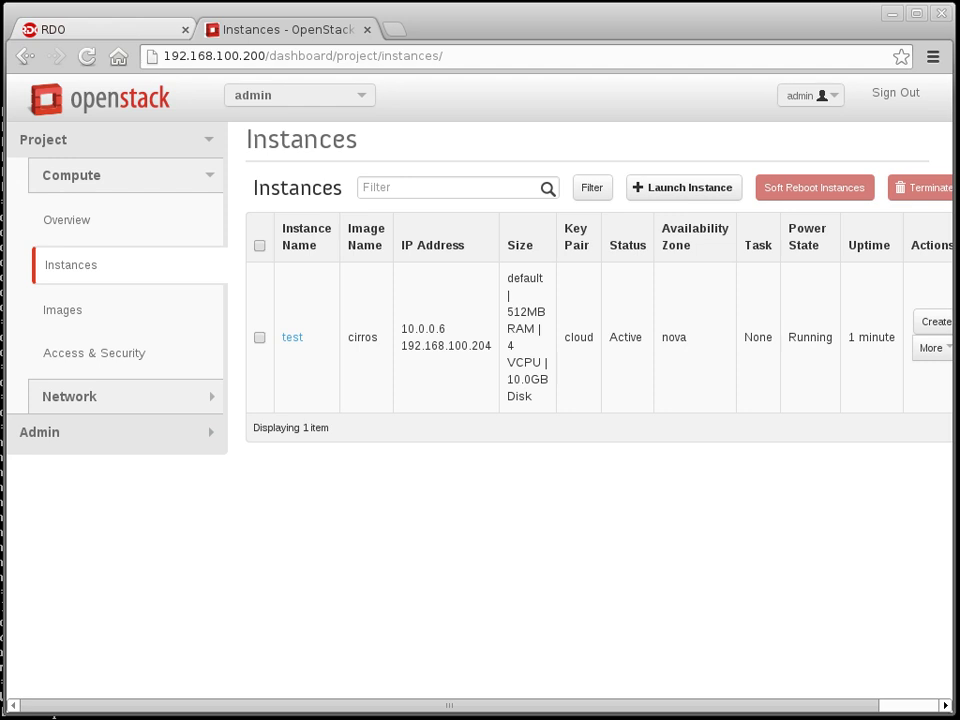
key("ctrl+alt+t")
List the home directory's files in the terminal to find cloud.key
left_click_drag(403, 274, 251, 298)
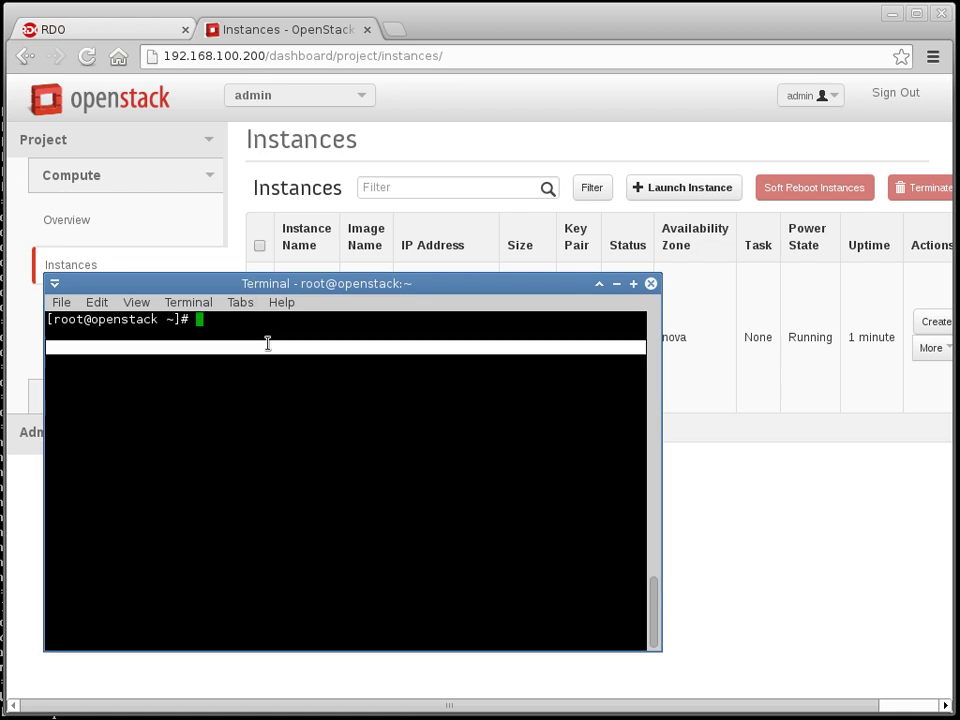
type("ls")
key("Return")
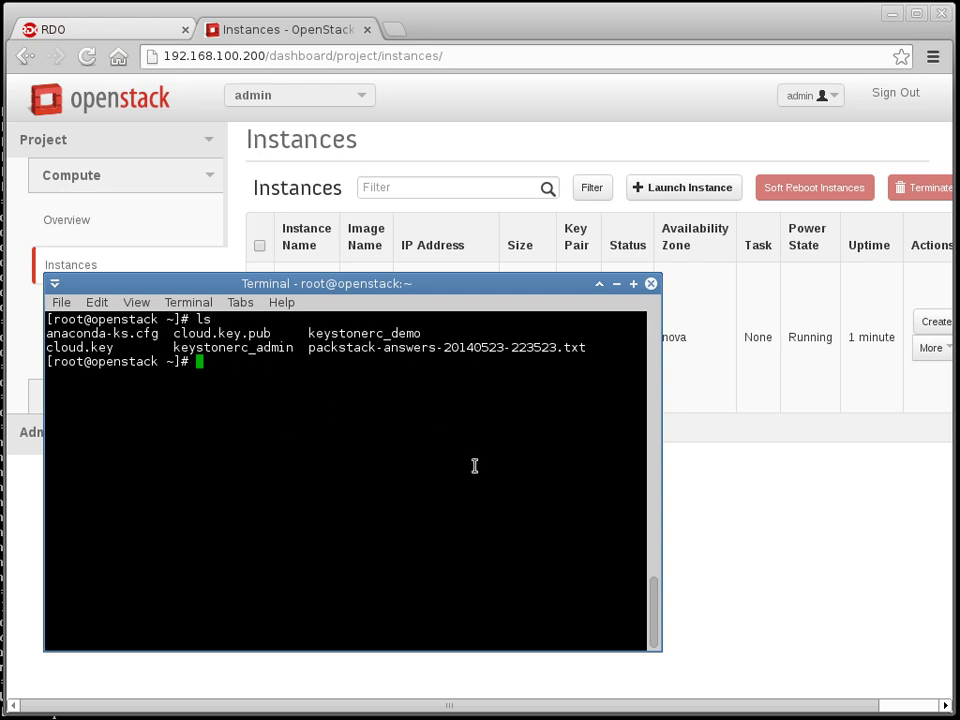
left_click_drag(420, 289, 424, 208)
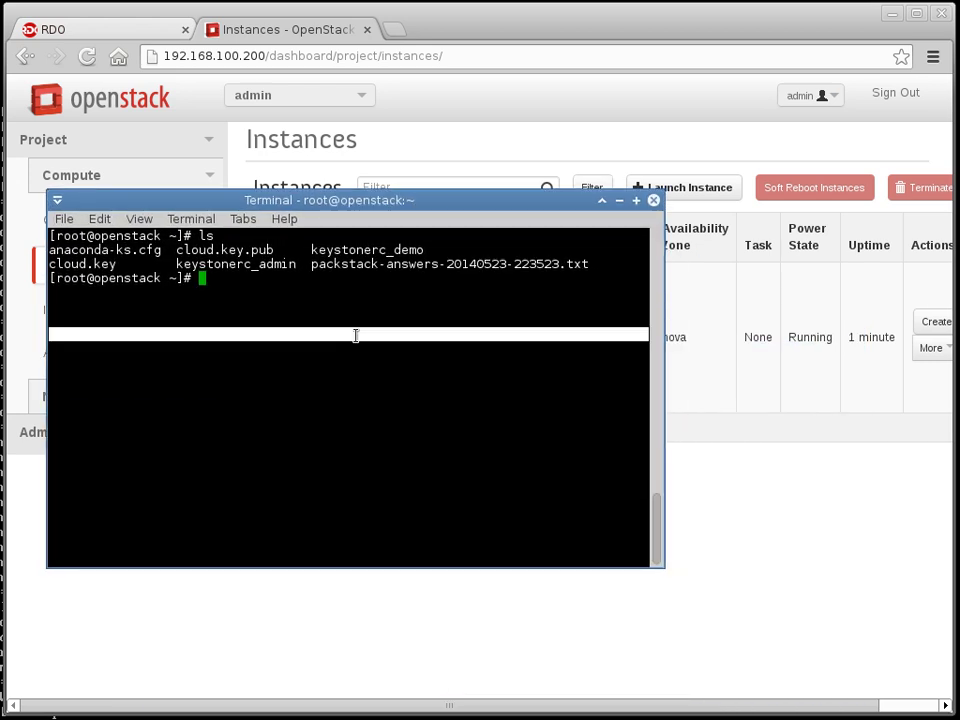
type("ssh -i cou")
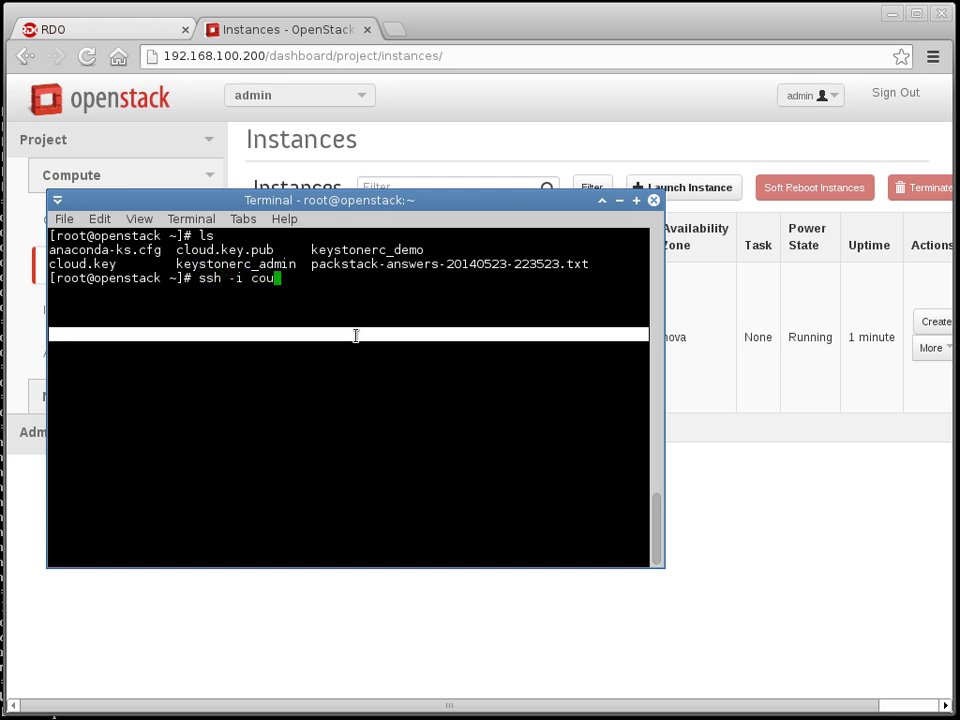
key("BackSpace")
key("BackSpace")
type("loud.key cirros")
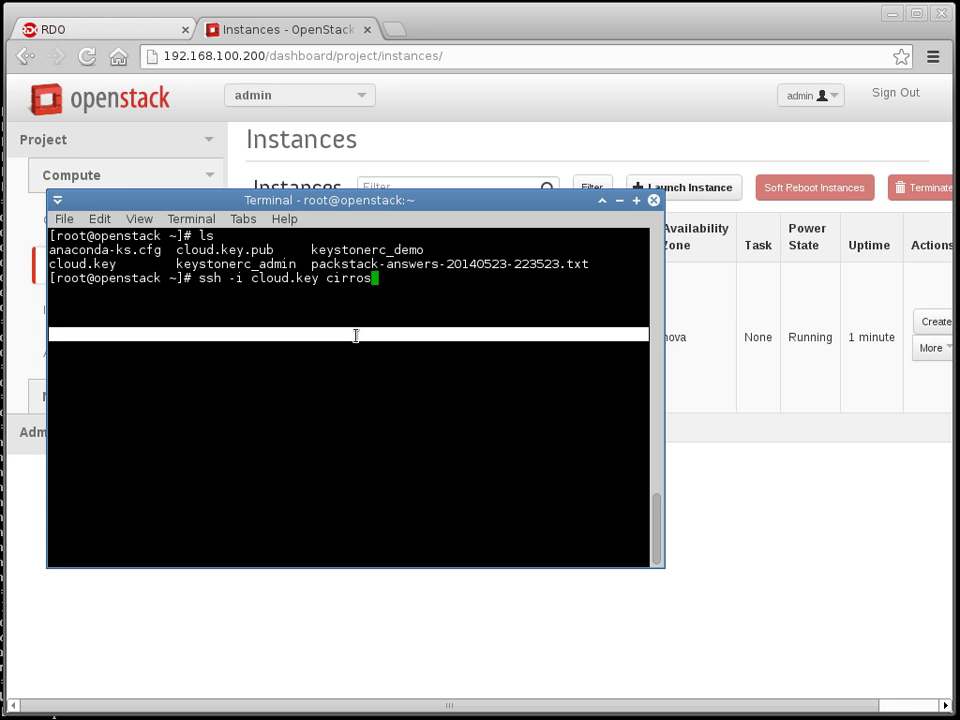
type("@192.168.100")
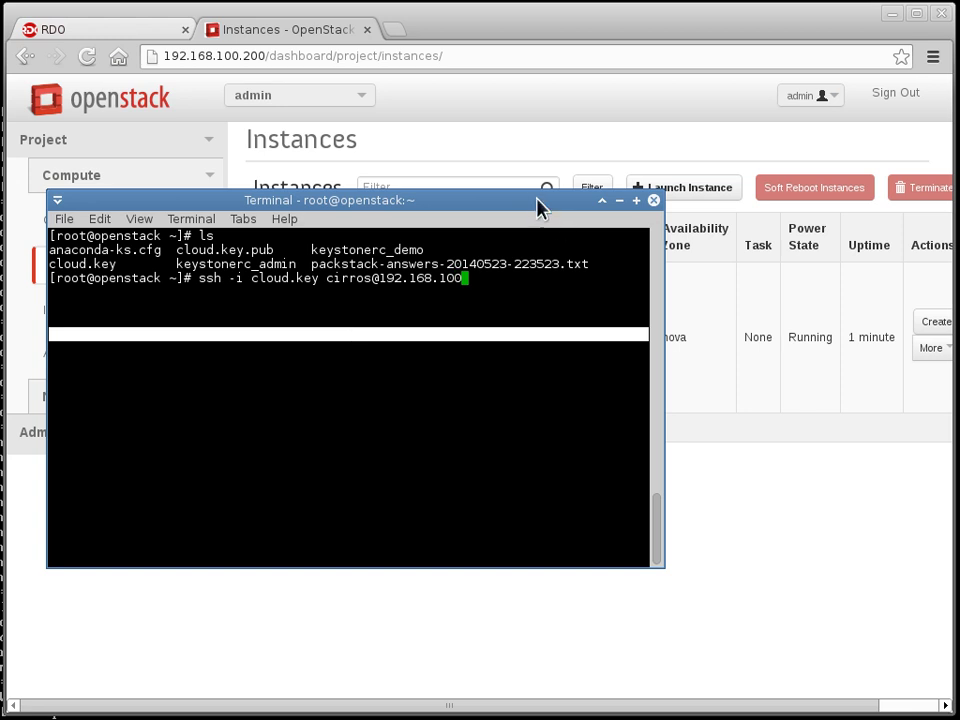
mouse_move(538, 205)
left_mouse_down()
mouse_move(654, 514)
mouse_move(548, 212)
left_mouse_up()
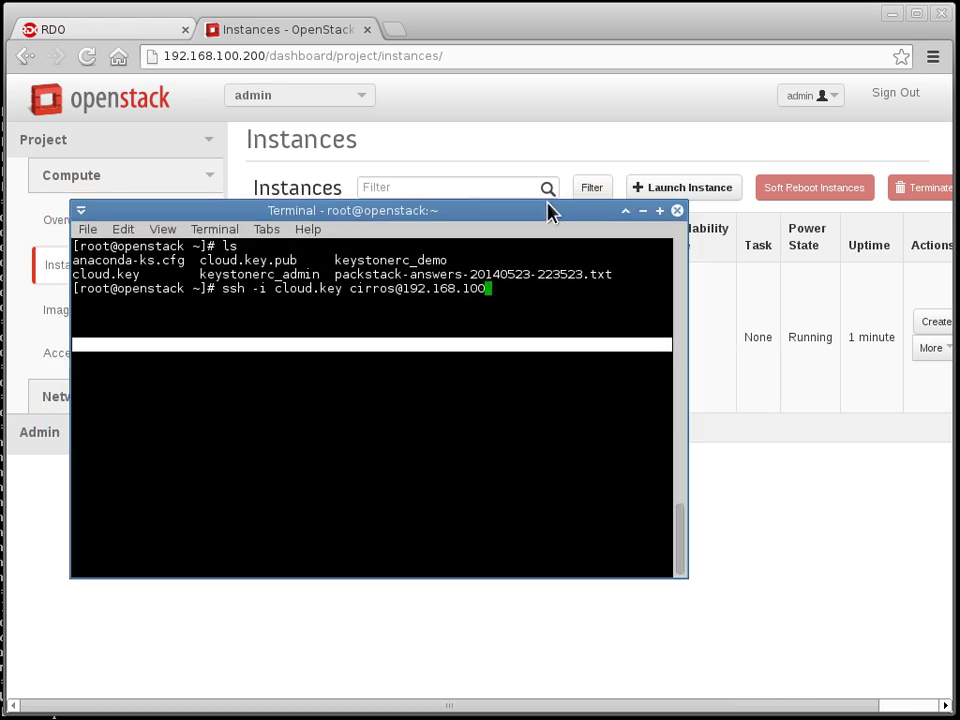
type(".204")
key("Return")
type("yes")
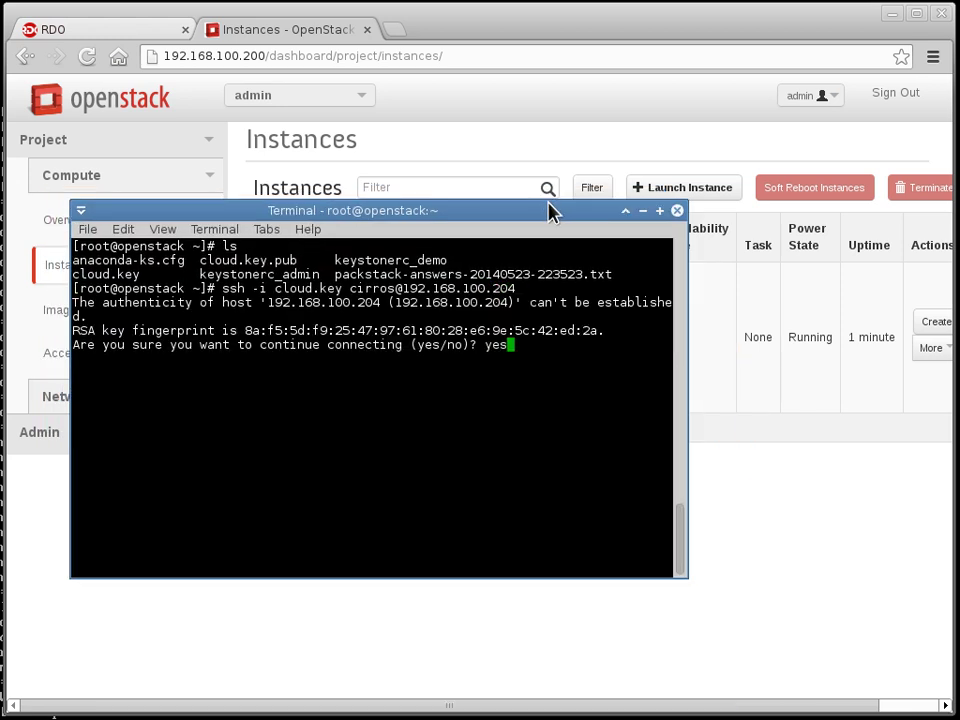
key("Return")
On the instance, list files, go to /, and run ifconfig to see private address 10.0.0.6
type("ls")
key("Return")
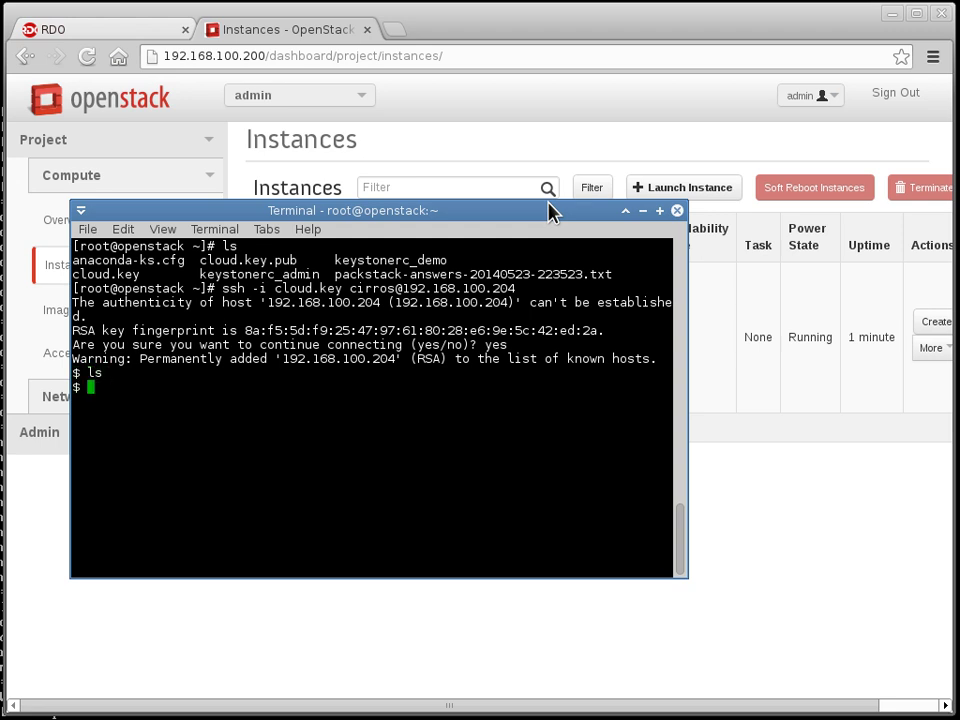
type("cd /")
key("Return")
type("ifconfig")
key("Return")
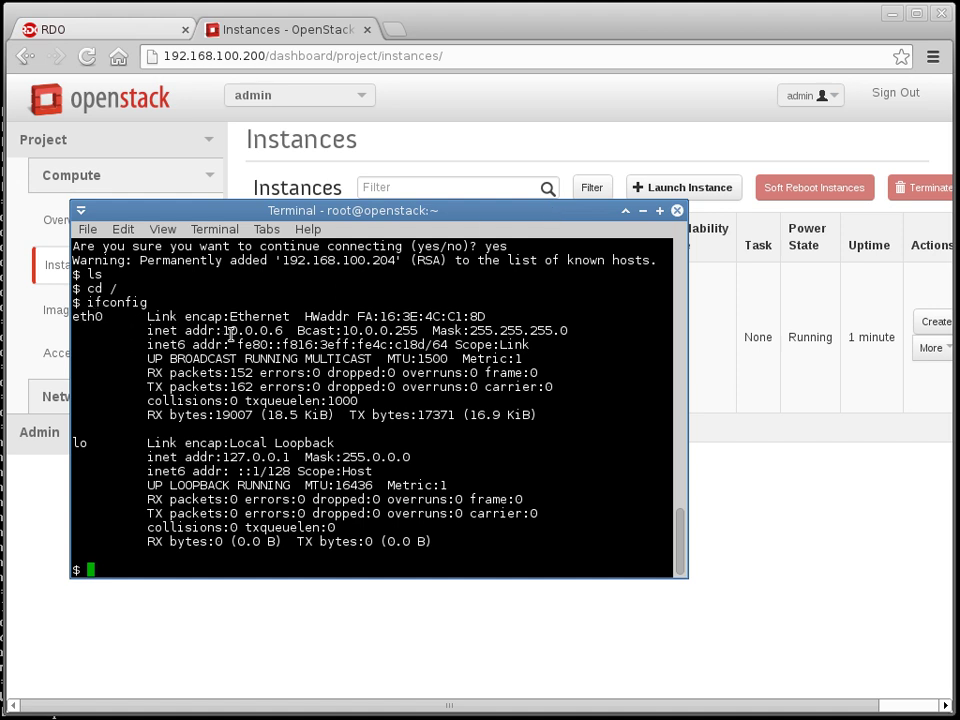
left_click_drag(222, 330, 283, 330)
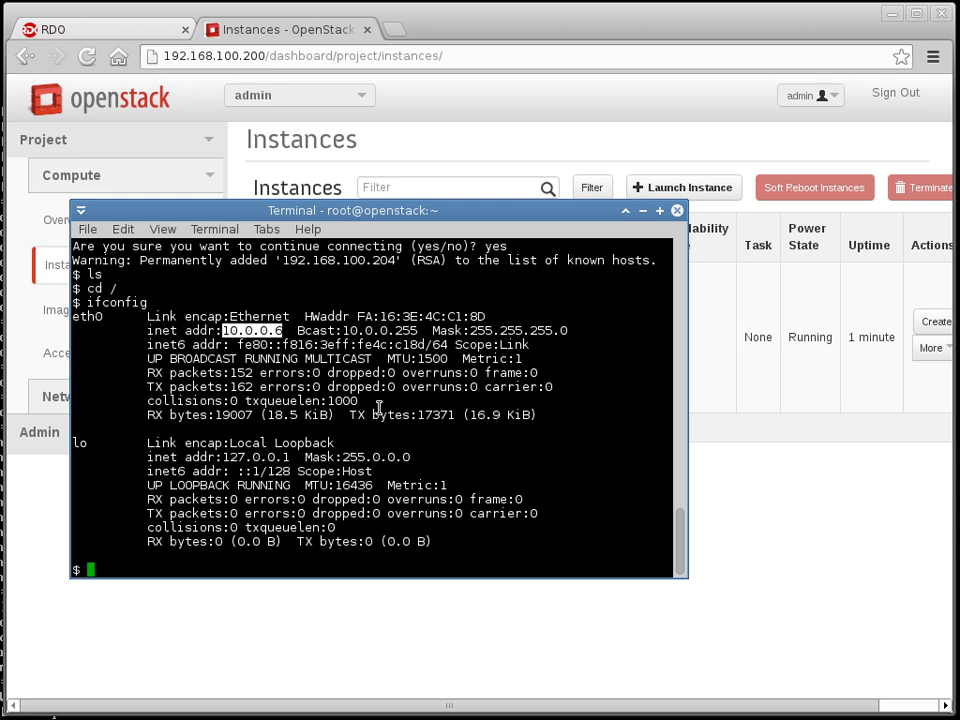
Exit the SSH session and the local shells, closing the terminal
type("exit")
key("Return")
type("exit")
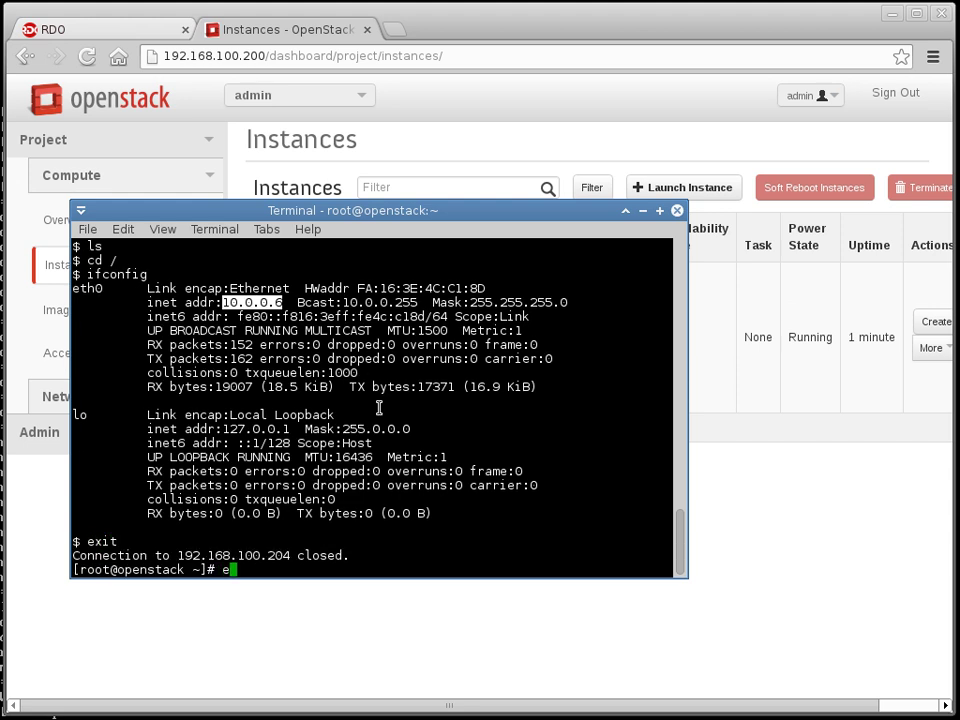
key("Return")
type("exit")
key("Return")
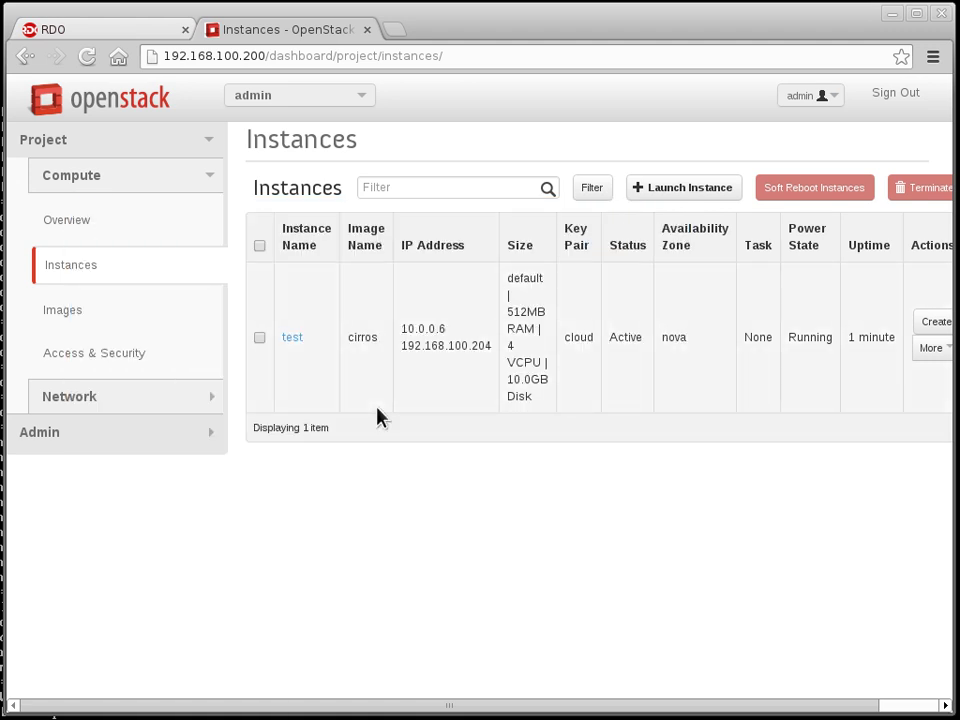